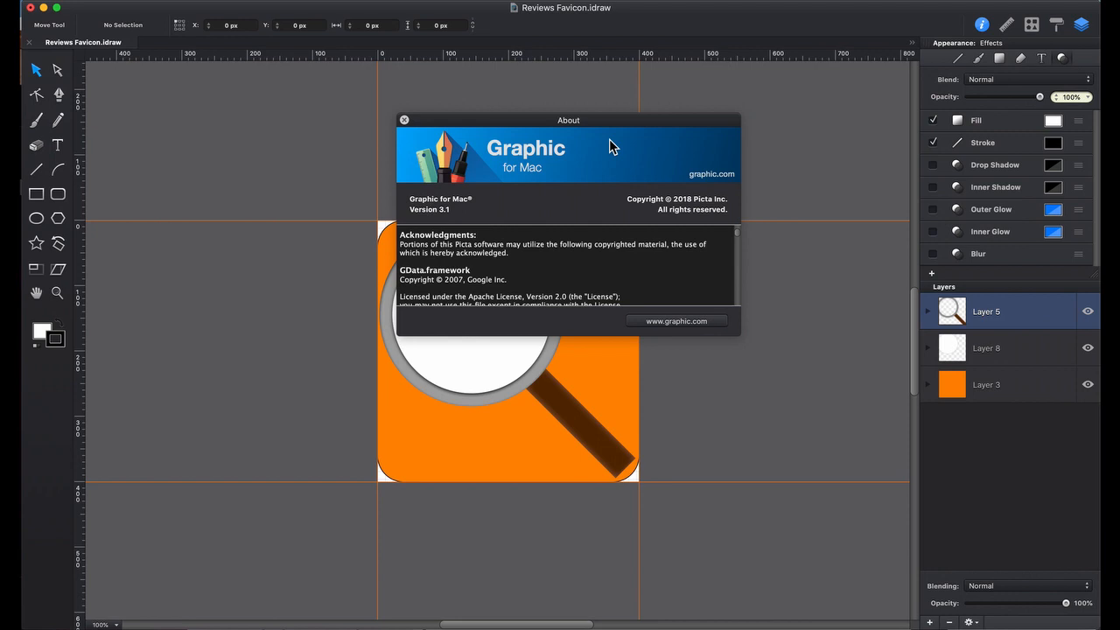
- Close the About window and create a new document from the Grid template, 1920 pixels wide and 1080 pixels high
click(404, 120)
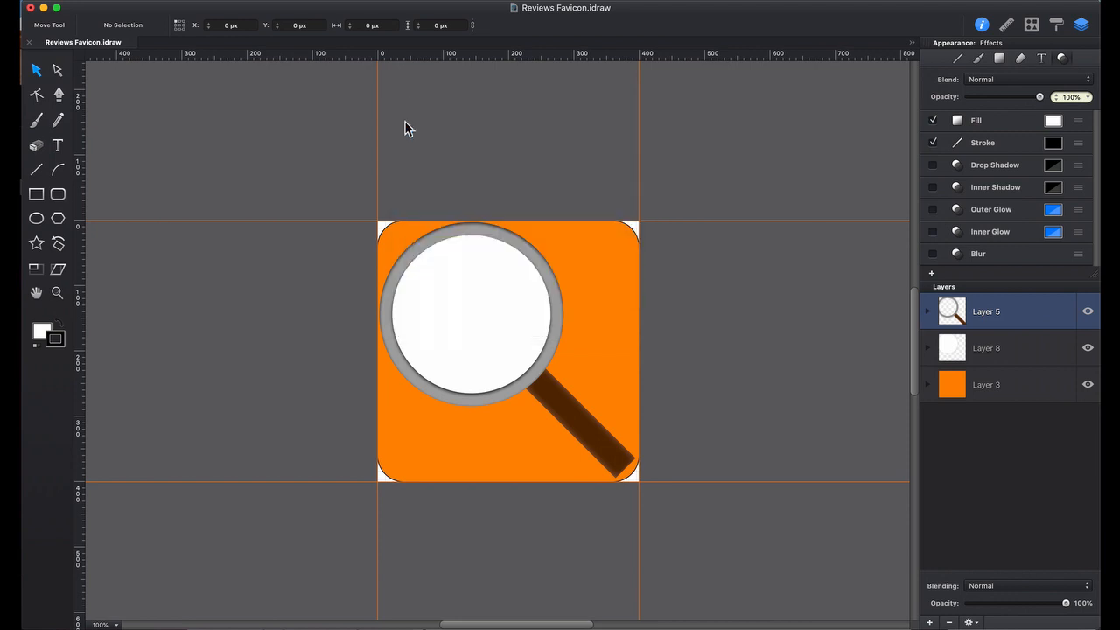
click(120, 4)
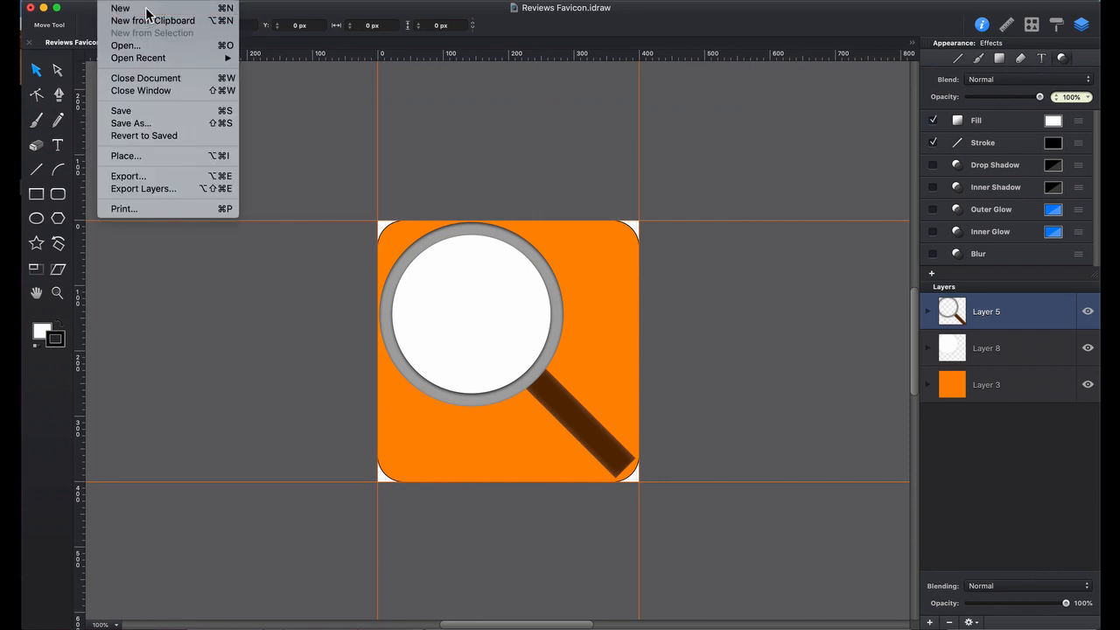
click(140, 8)
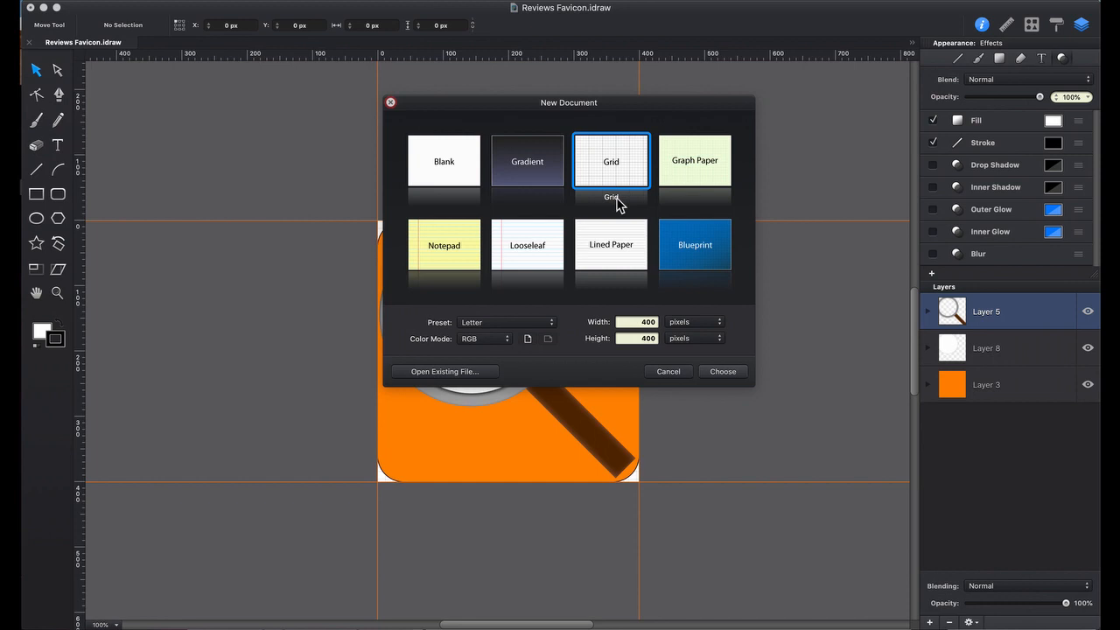
double_click(629, 324)
text(1920)
double_click(643, 339)
text(1080)
click(723, 372)
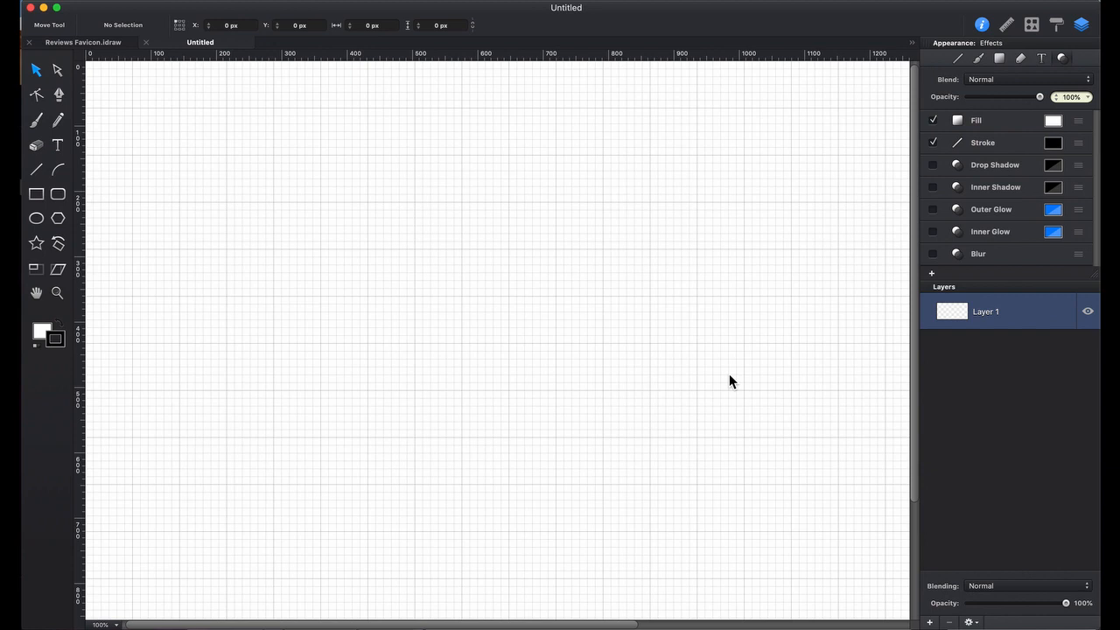
key(super+0)
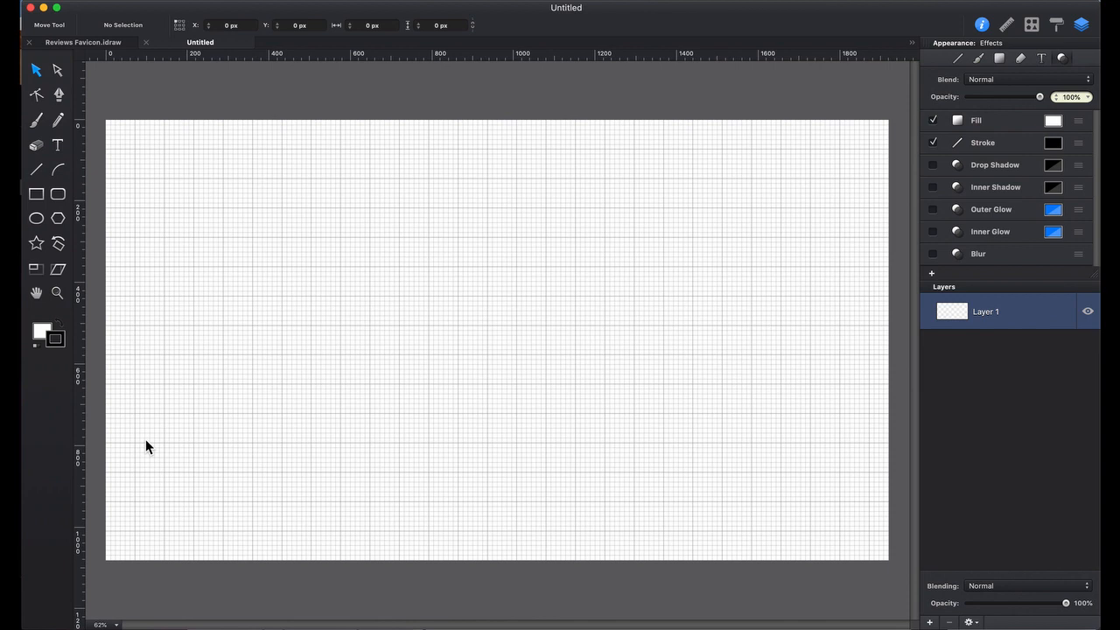
click(81, 429)
drag(82, 429, 107, 422)
drag(107, 98, 72, 105)
- Add a vertical guide at position 0 pixels, on the canvas's left edge
right_click(84, 139)
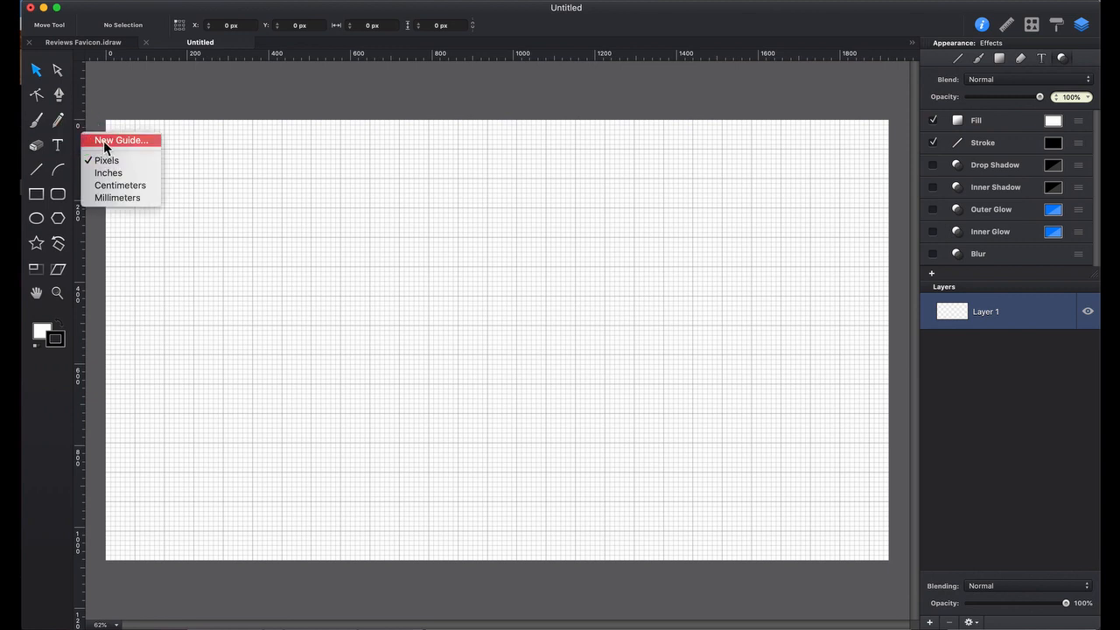
click(109, 142)
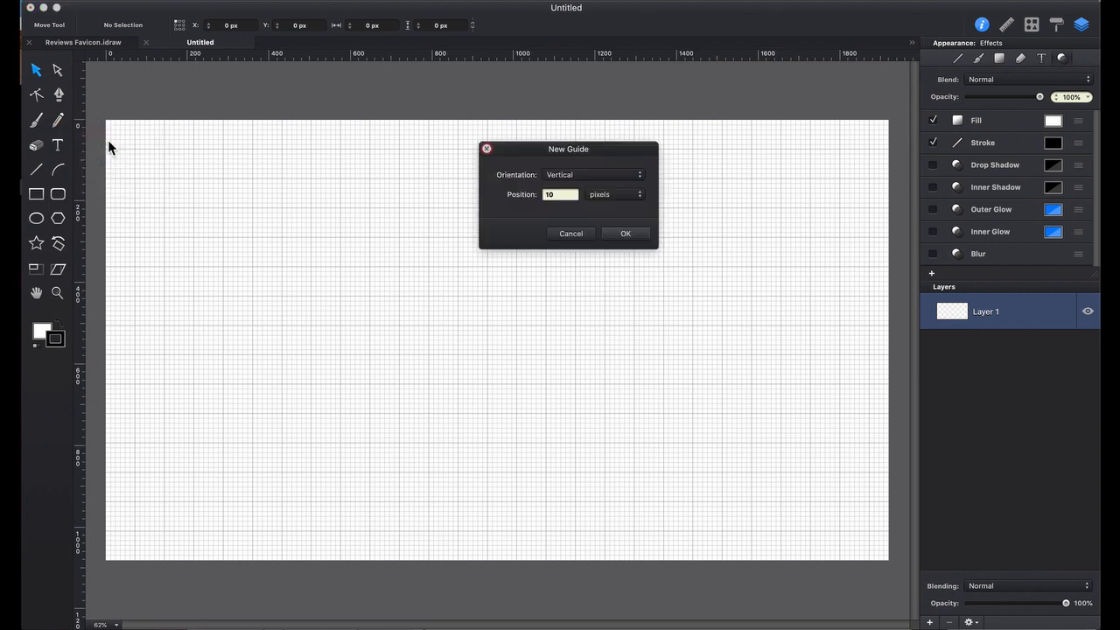
double_click(564, 199)
text(0)
click(629, 235)
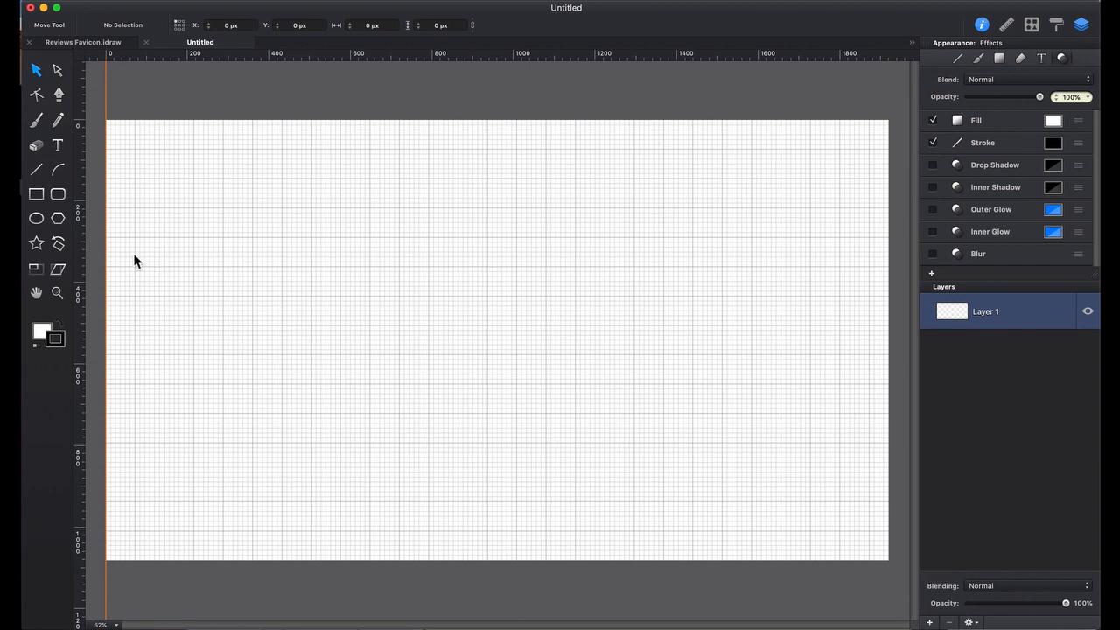
- Add a vertical guide at position 1920 pixels, on the canvas's right edge
right_click(86, 266)
click(117, 269)
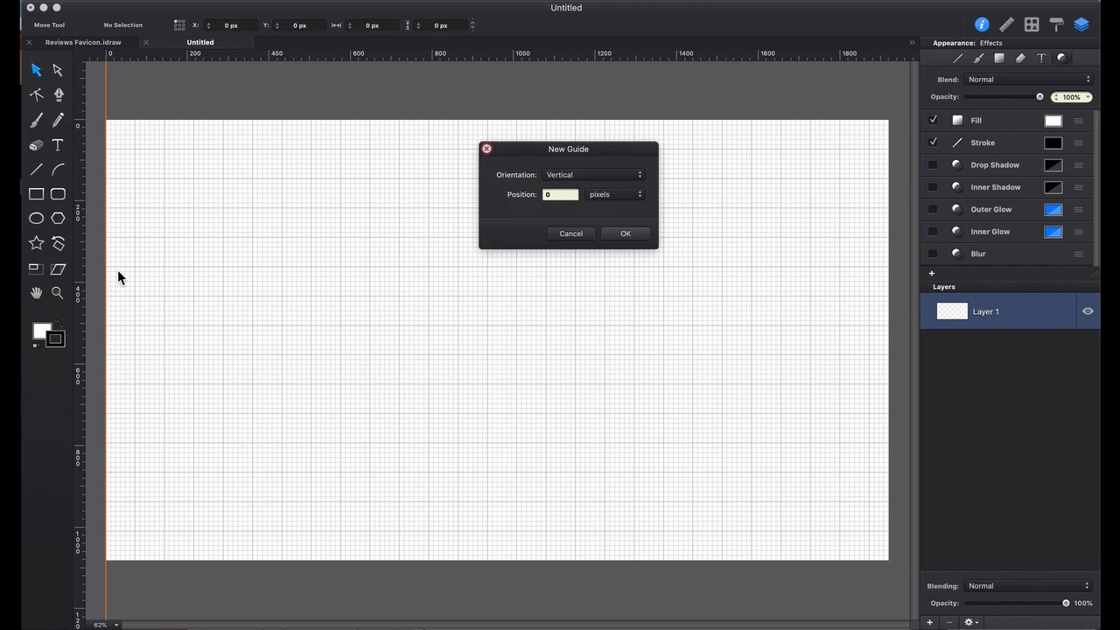
click(557, 198)
text(1920)
click(638, 238)
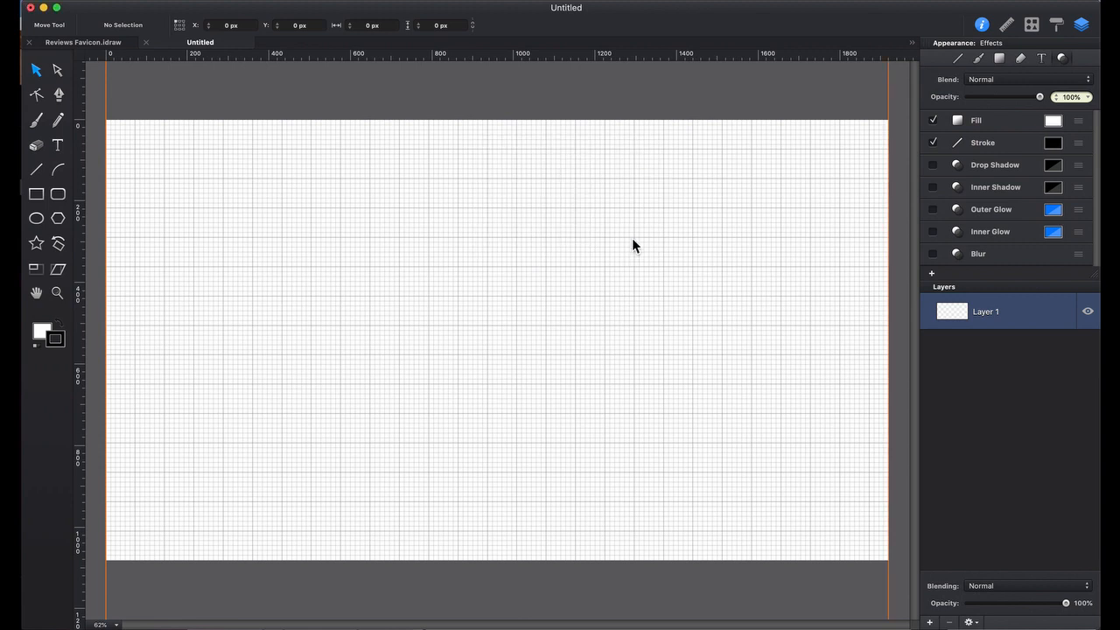
- Add a horizontal guide at position 0 pixels, on the canvas's upper edge
right_click(534, 56)
click(575, 63)
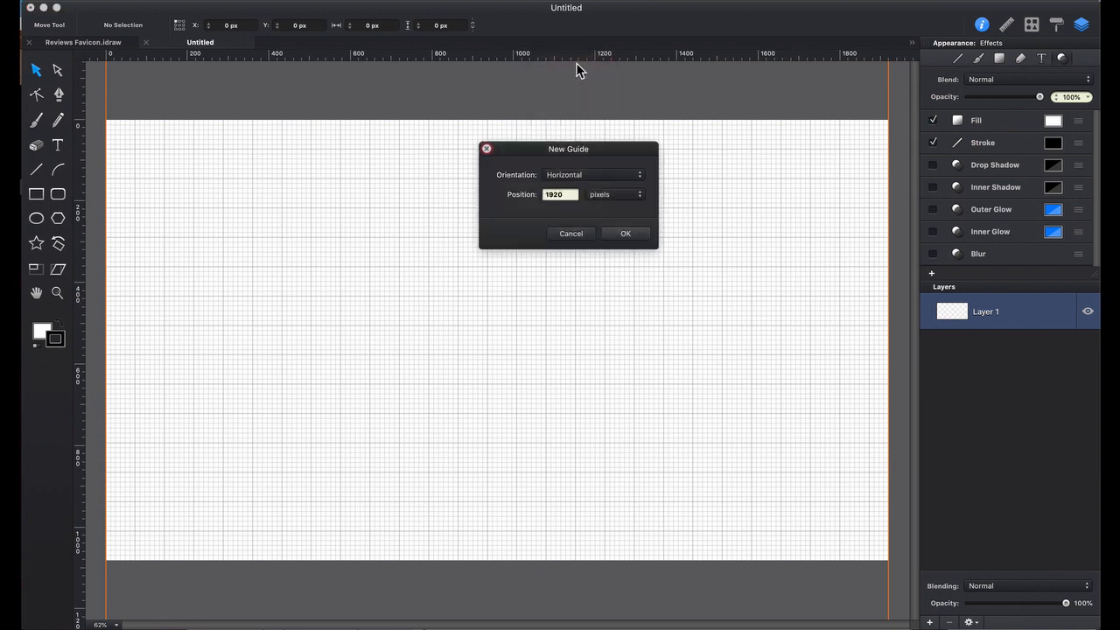
double_click(567, 197)
text(0)
click(625, 235)
- Add a horizontal guide at position 1080 pixels, on the canvas's lower edge
right_click(546, 62)
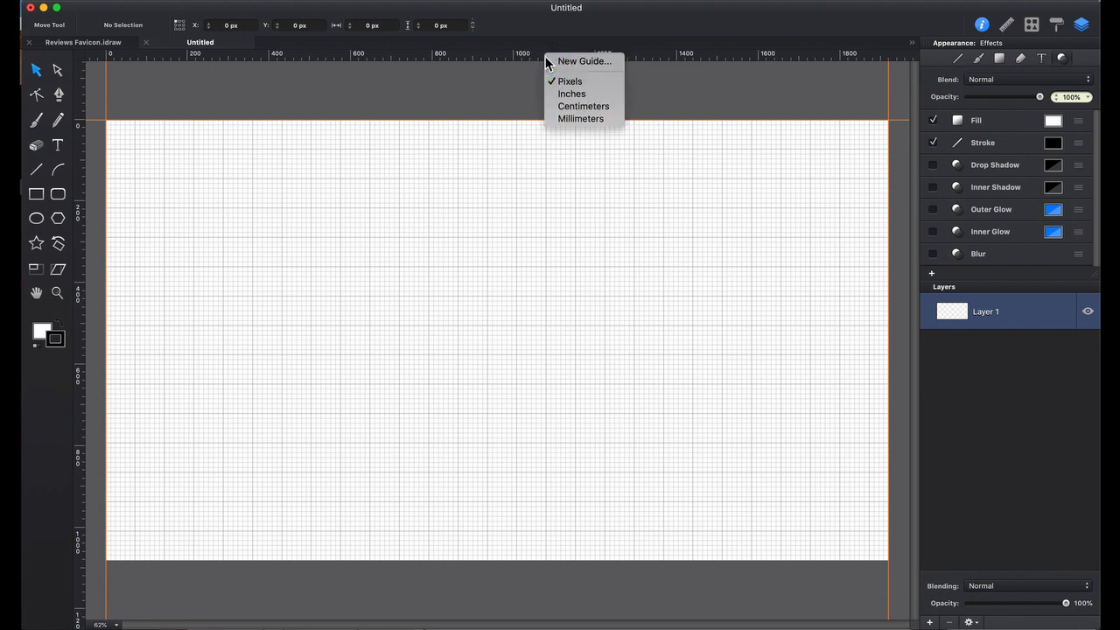
click(579, 63)
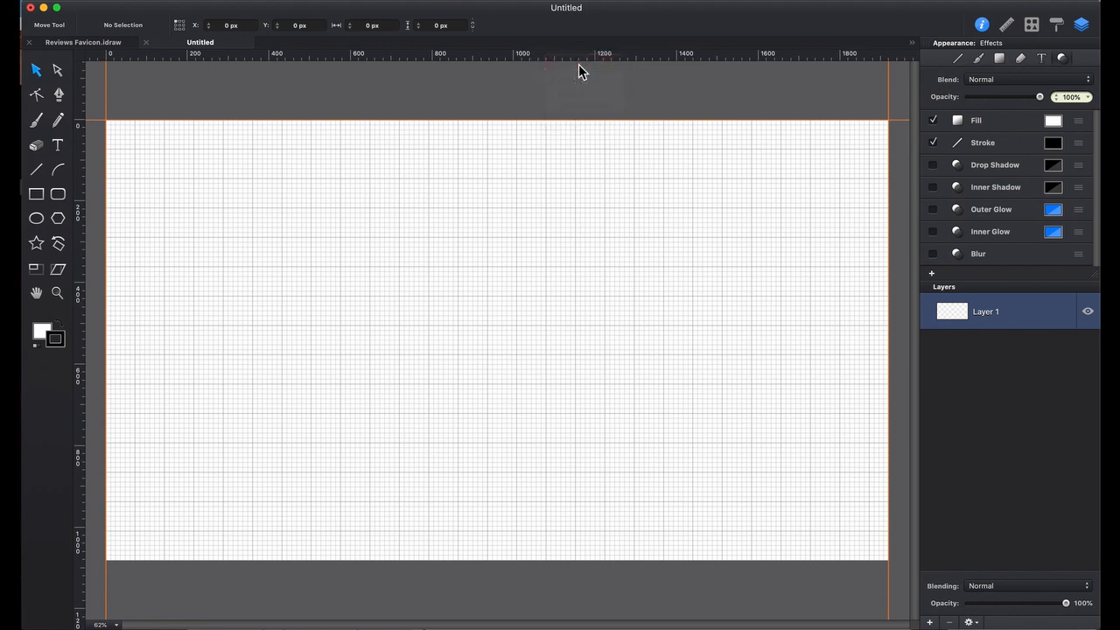
click(560, 196)
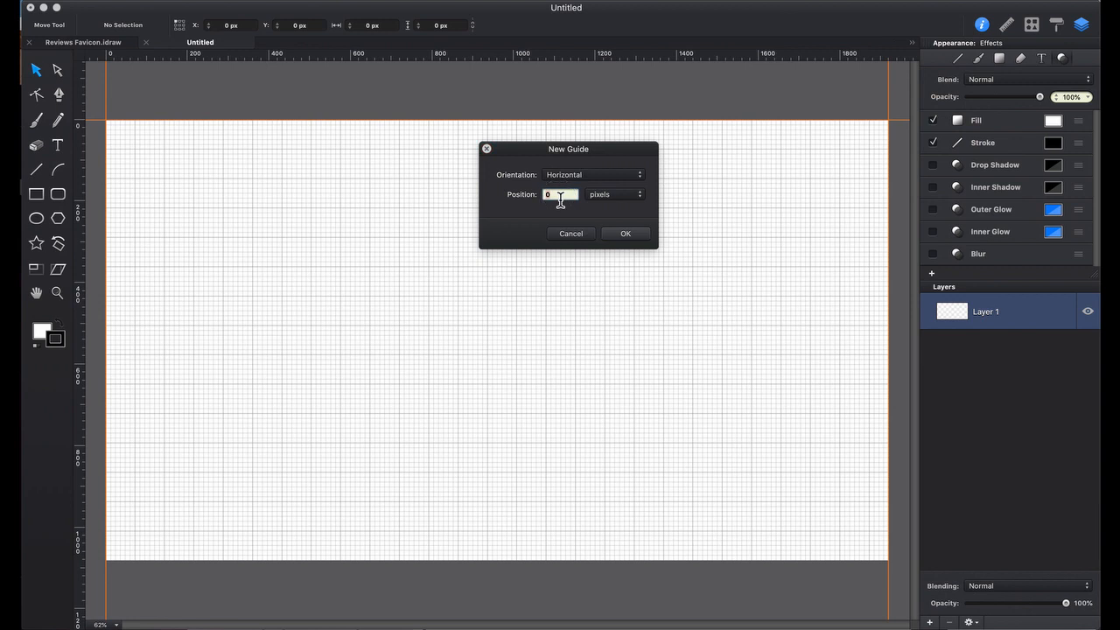
text(1080)
click(631, 235)
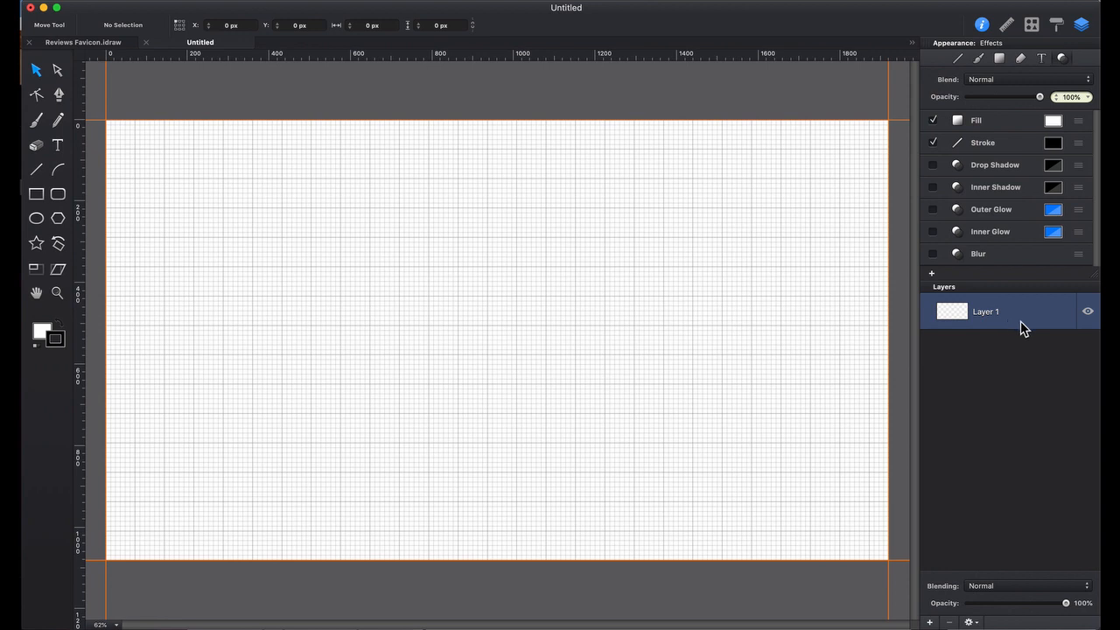
- Add three new layers above Layer 1
click(931, 622)
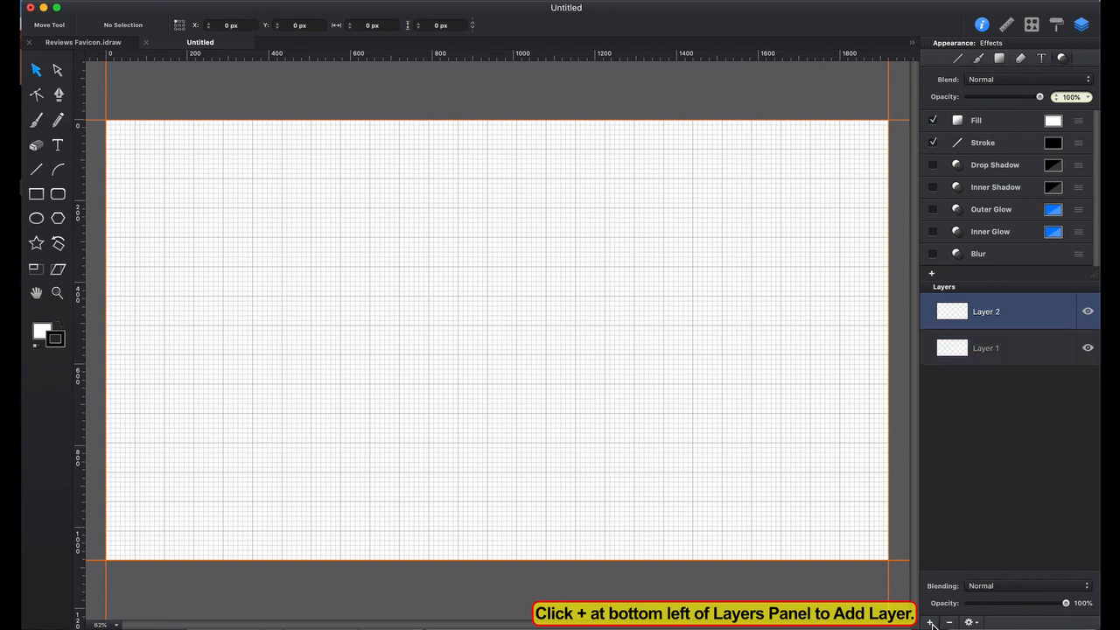
click(931, 622)
click(931, 622)
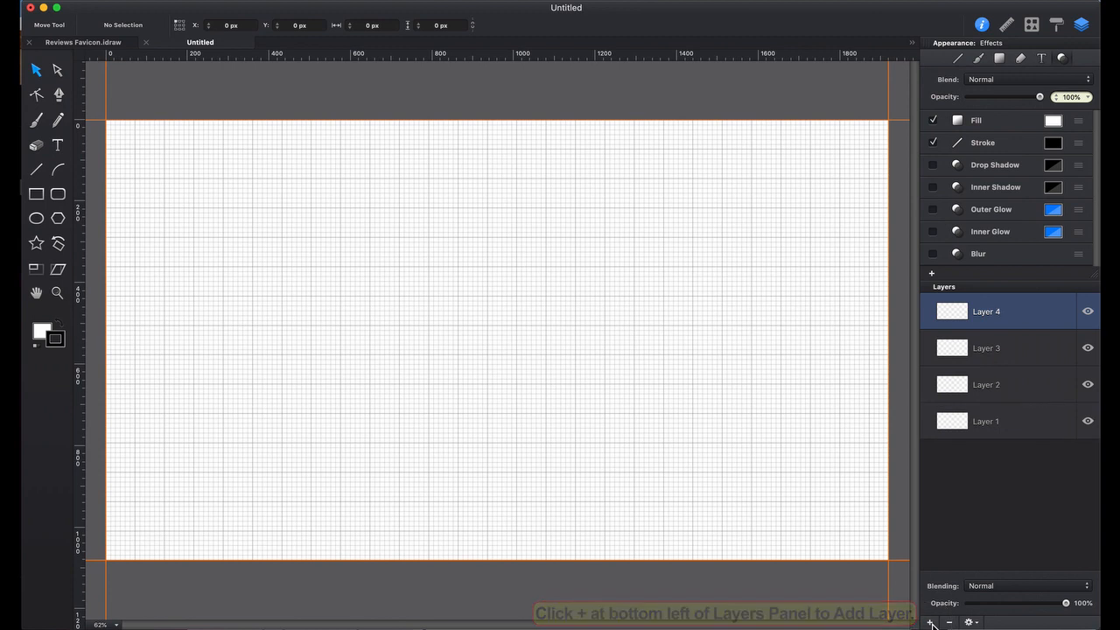
- Rename Layer 1 as Background and Layer 2 as Box
click(990, 425)
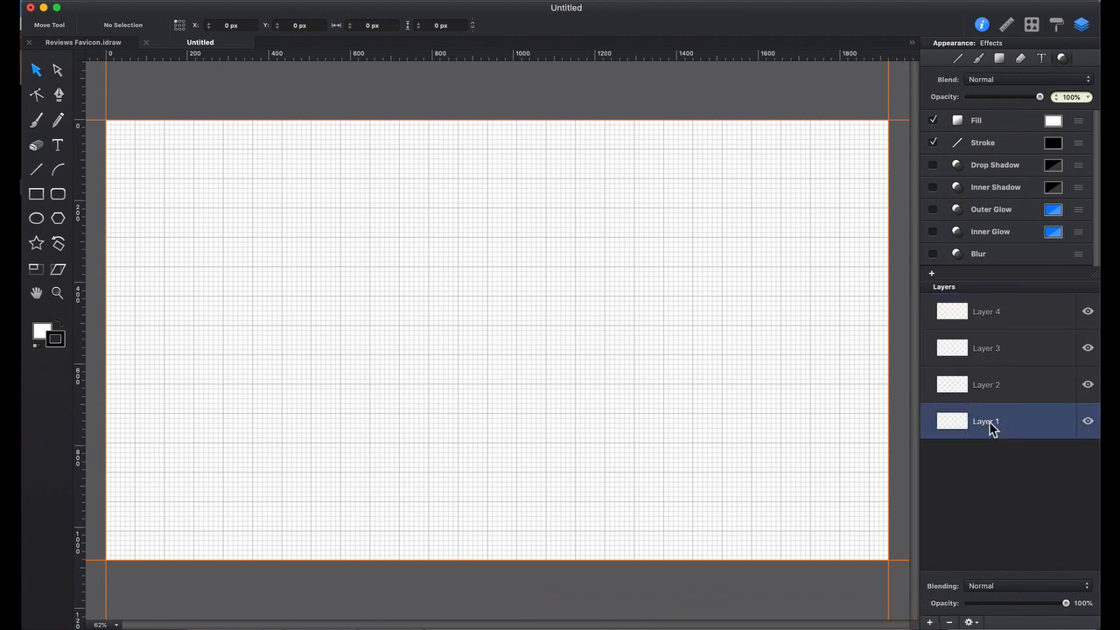
double_click(989, 425)
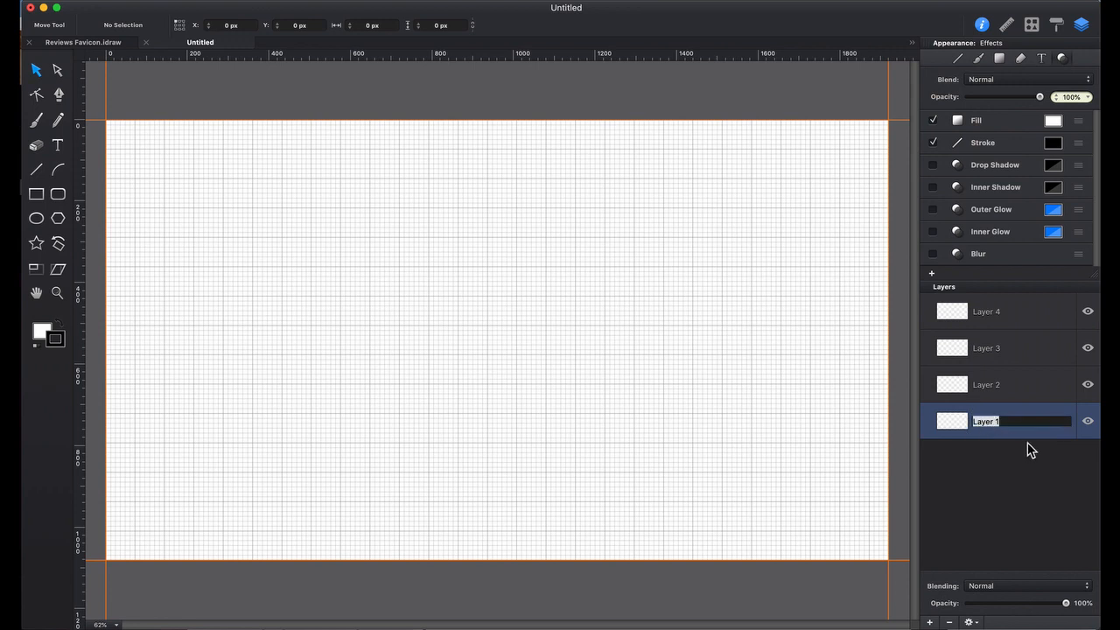
text(Background)
key(Return)
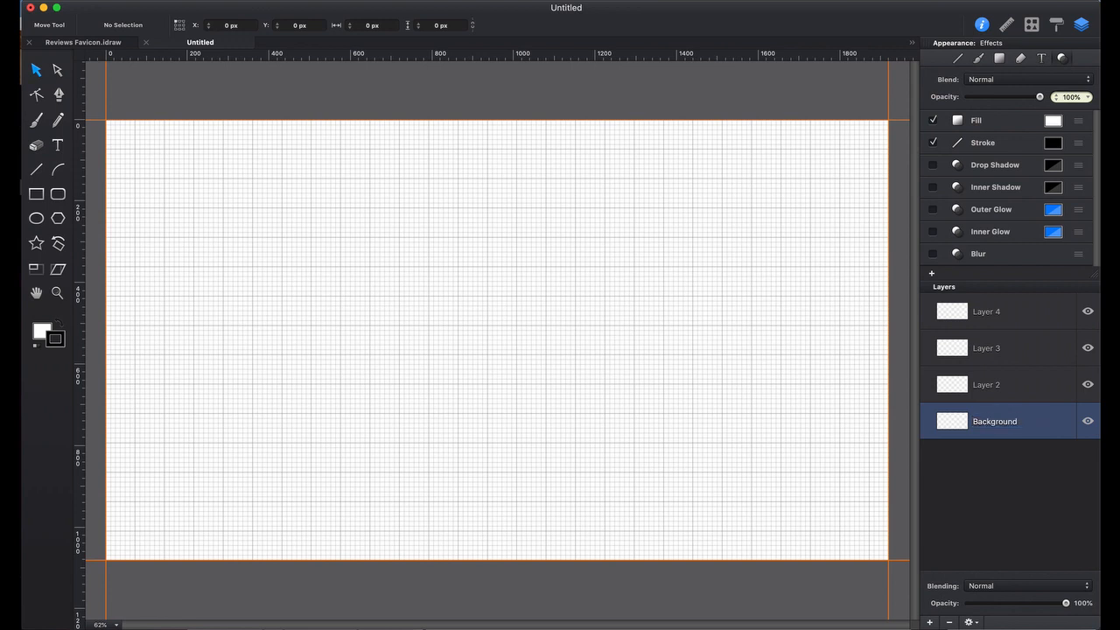
double_click(997, 386)
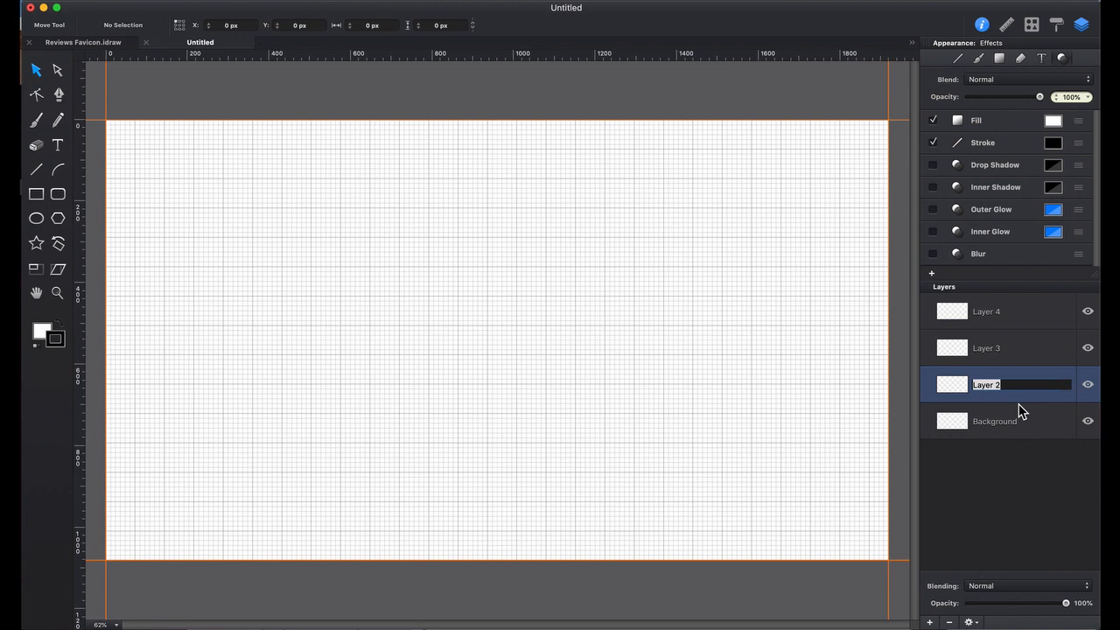
text(Box)
key(Return)
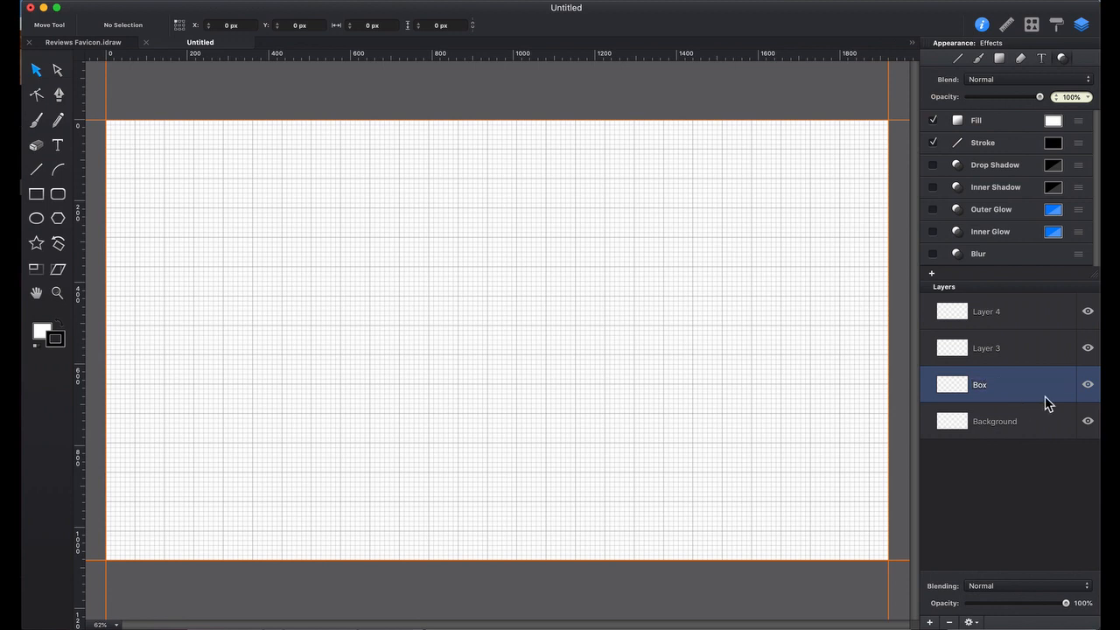
- Rename Layer 3 as Healdline and Layer 4 as Text
double_click(994, 354)
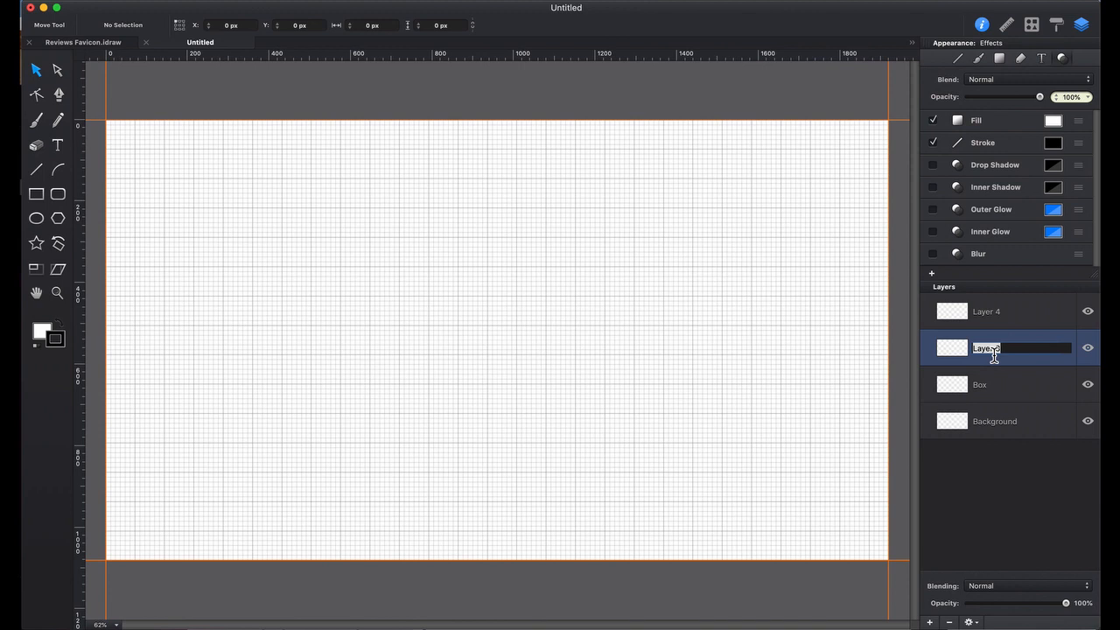
text(Healdline)
double_click(992, 315)
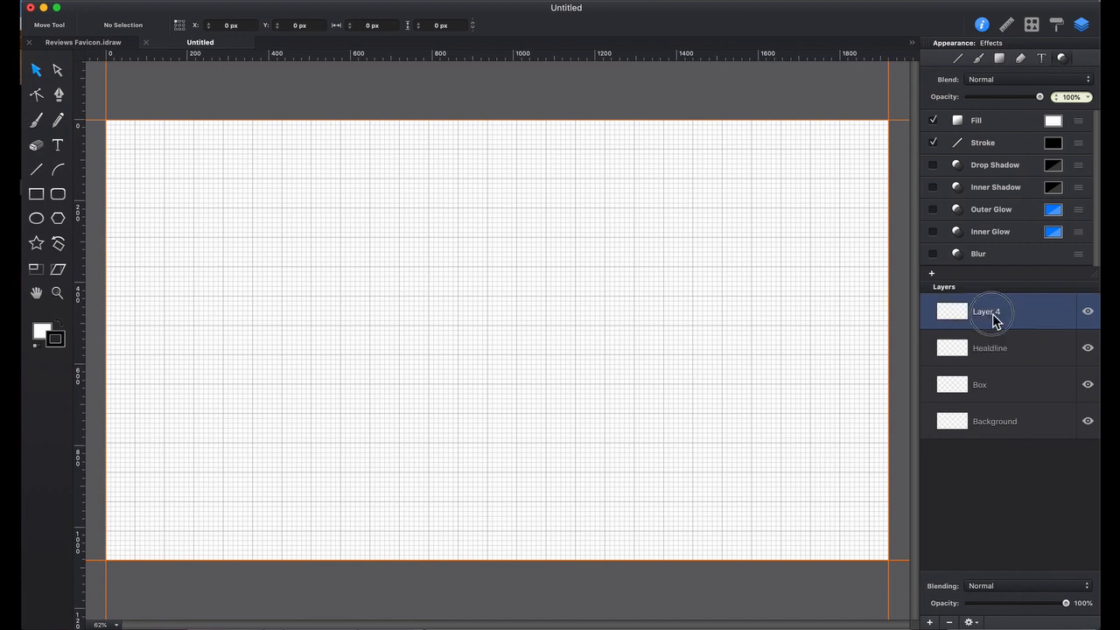
text(Text)
key(Return)
- On the Box layer, draw a rounded rectangle about 1840 by 205 px along the canvas's upper edge, with a 15 pt corner radius
click(966, 426)
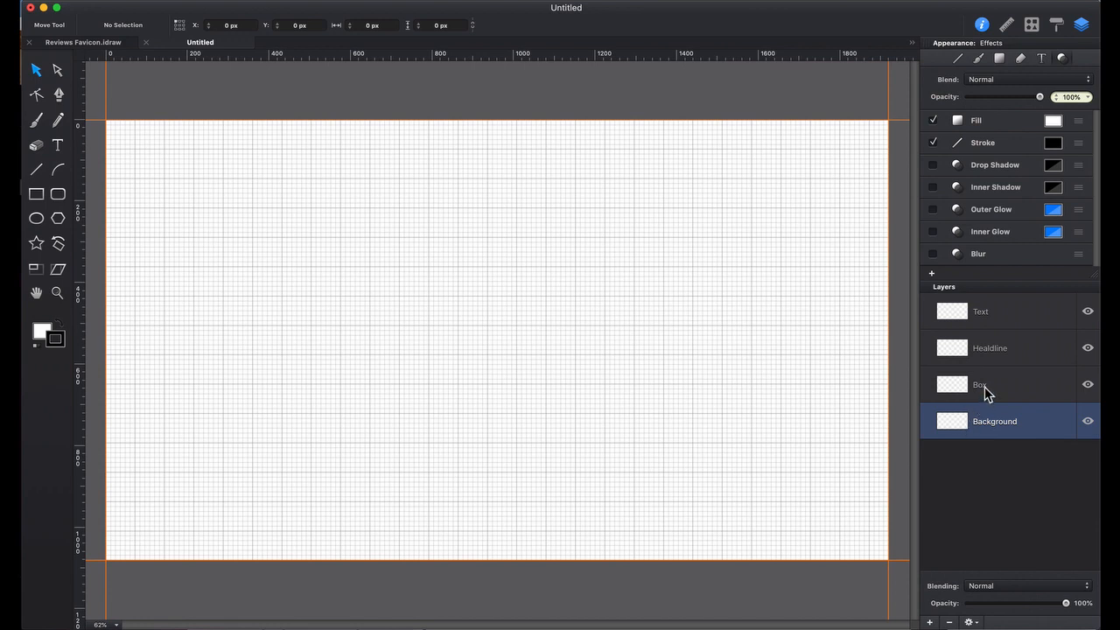
click(980, 389)
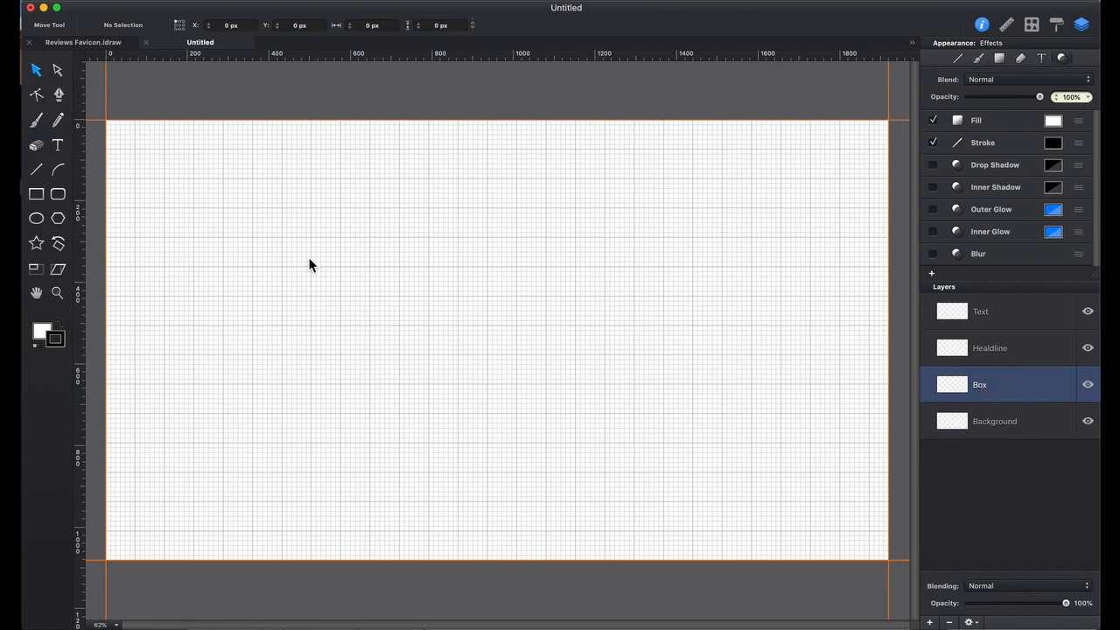
click(37, 196)
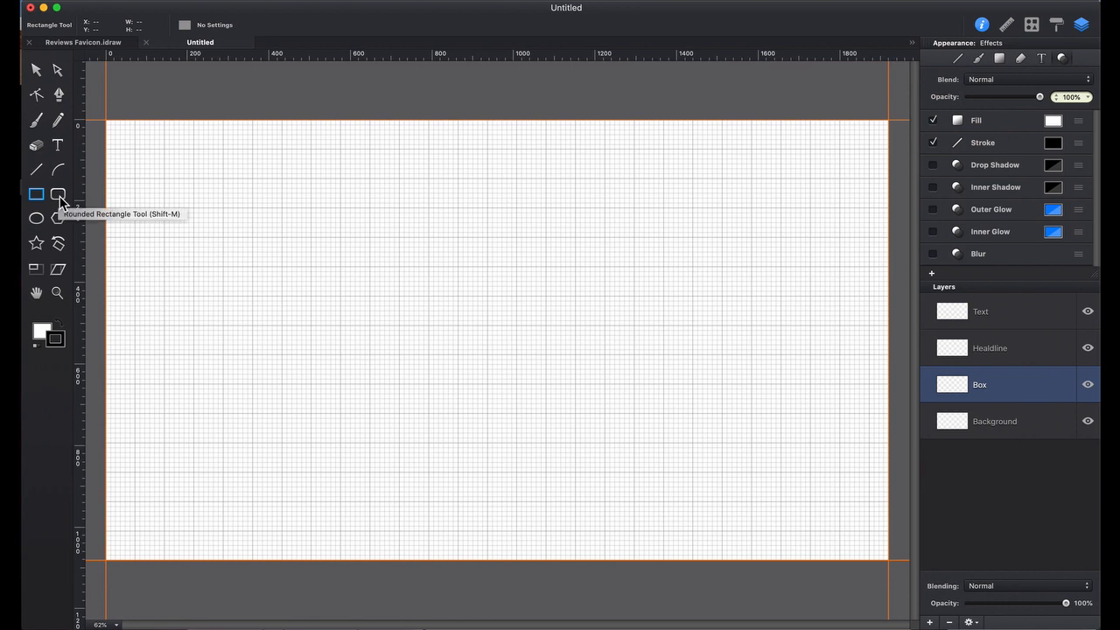
click(58, 195)
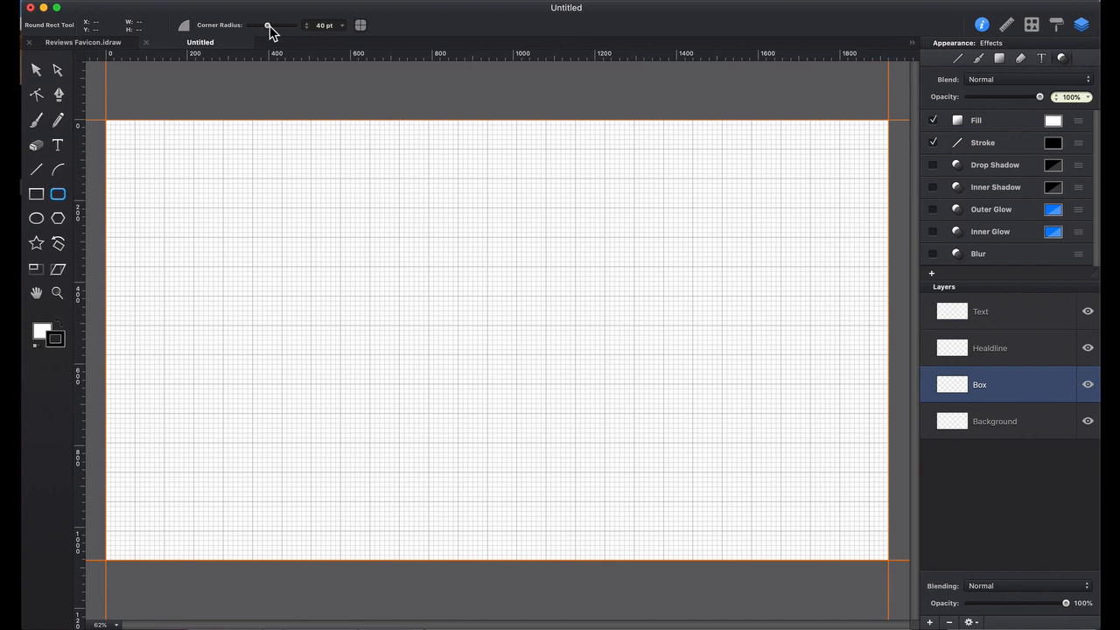
drag(270, 25, 257, 25)
drag(119, 135, 870, 227)
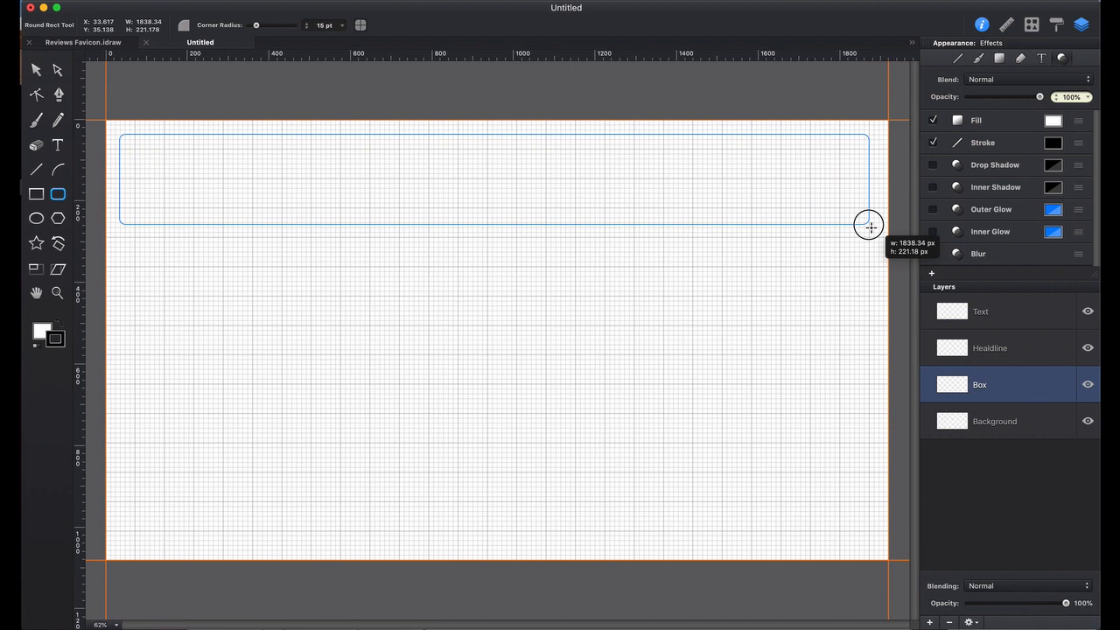
drag(871, 228, 871, 220)
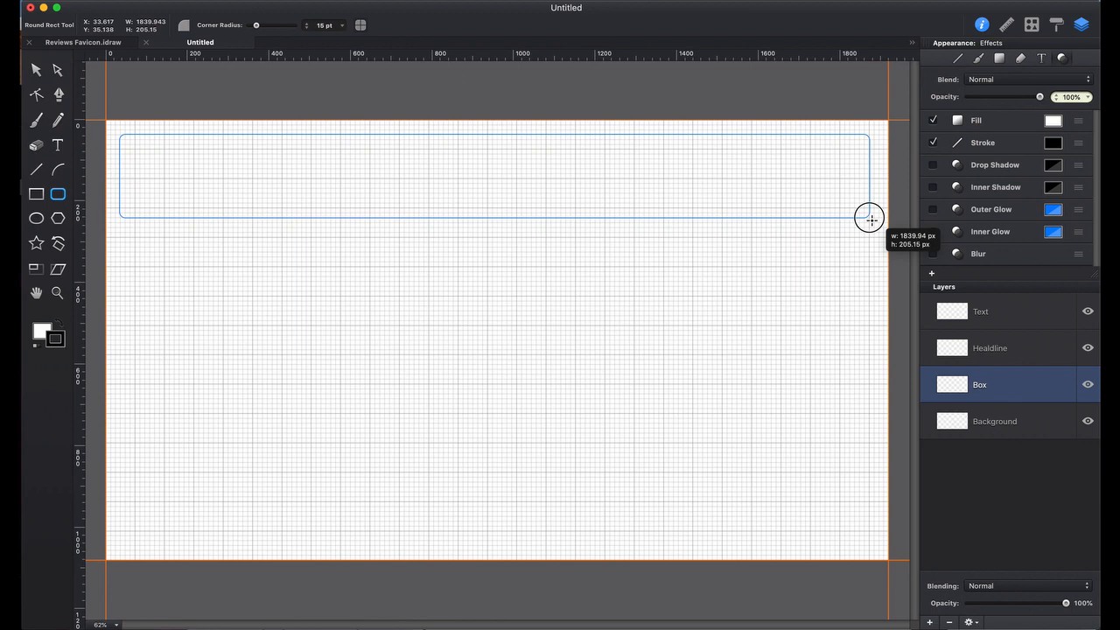
drag(872, 221, 871, 220)
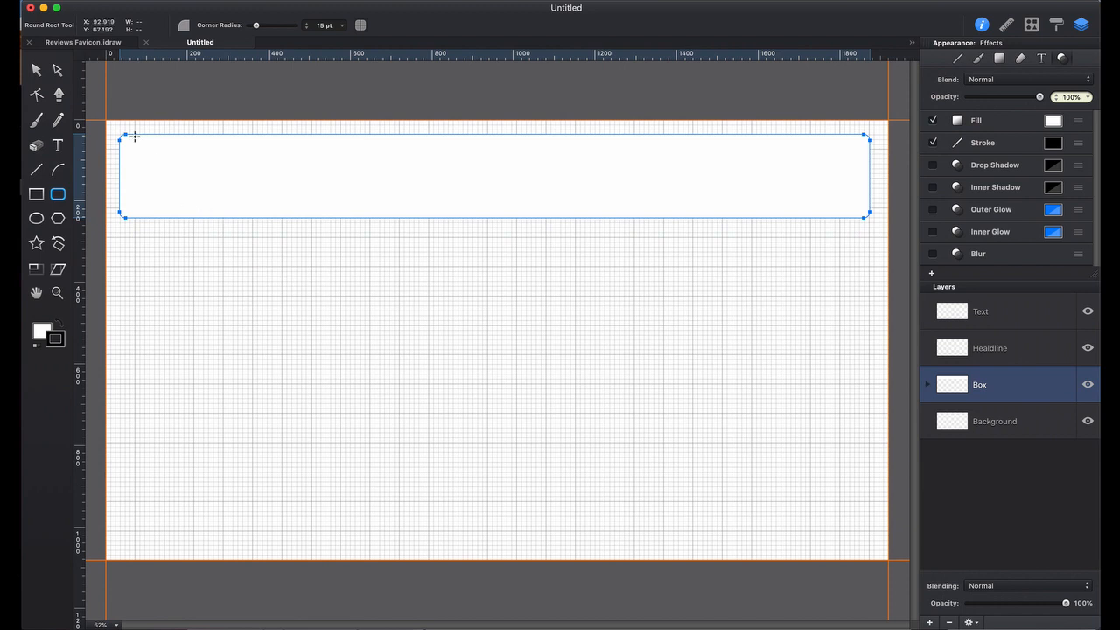
click(36, 71)
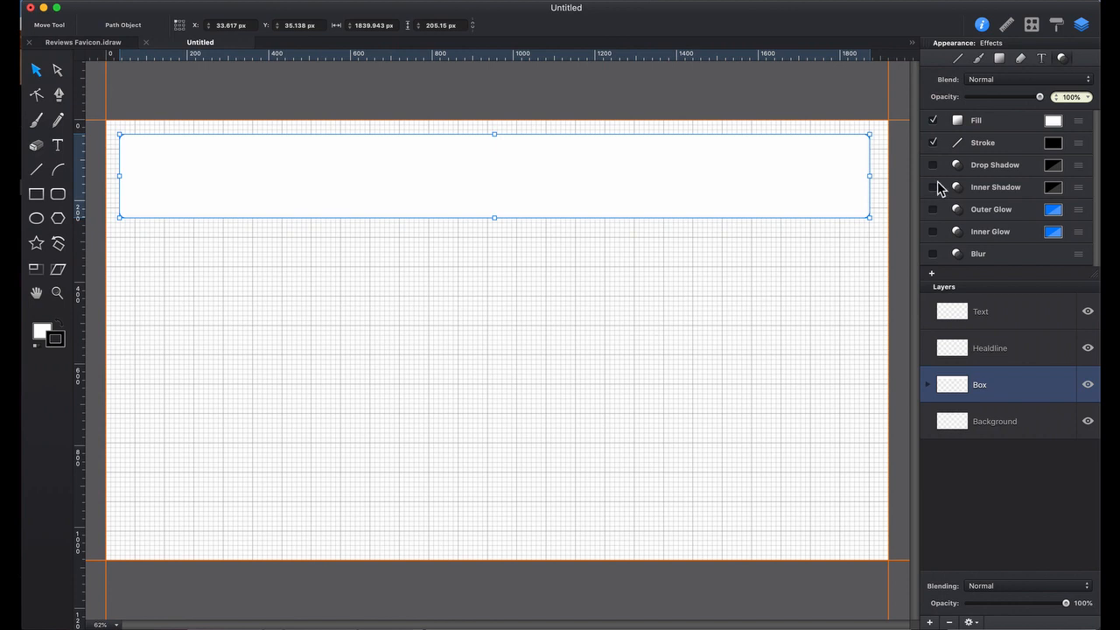
- Toggle the Appearance inspector's visibility, leaving it hidden
click(986, 31)
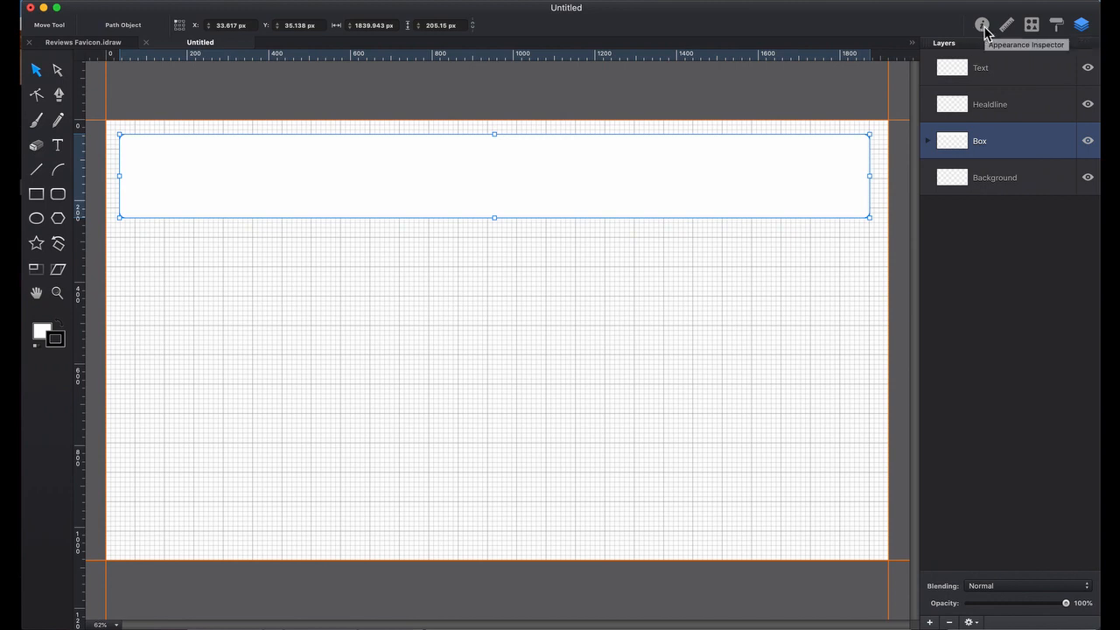
click(983, 28)
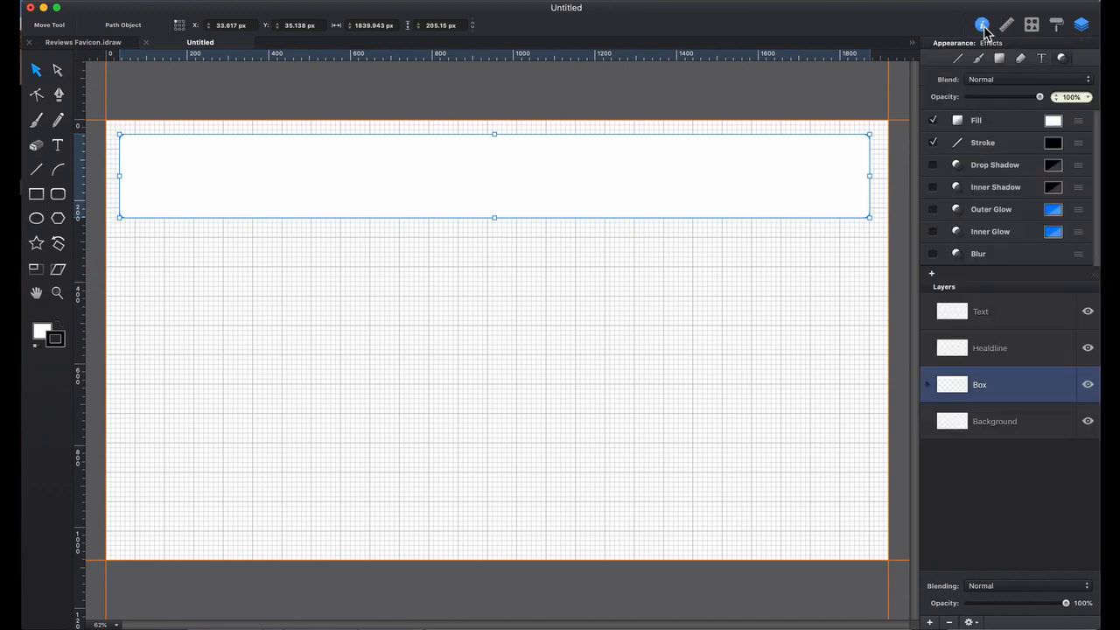
click(984, 29)
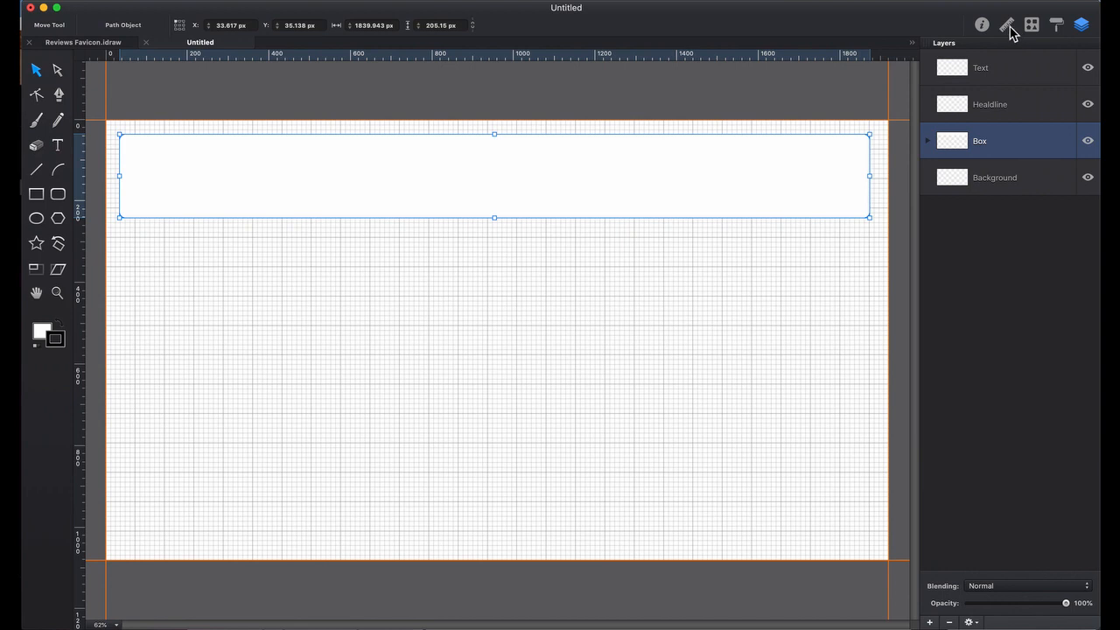
- Change the canvas background color to light cyan by lowering its red value
click(1009, 29)
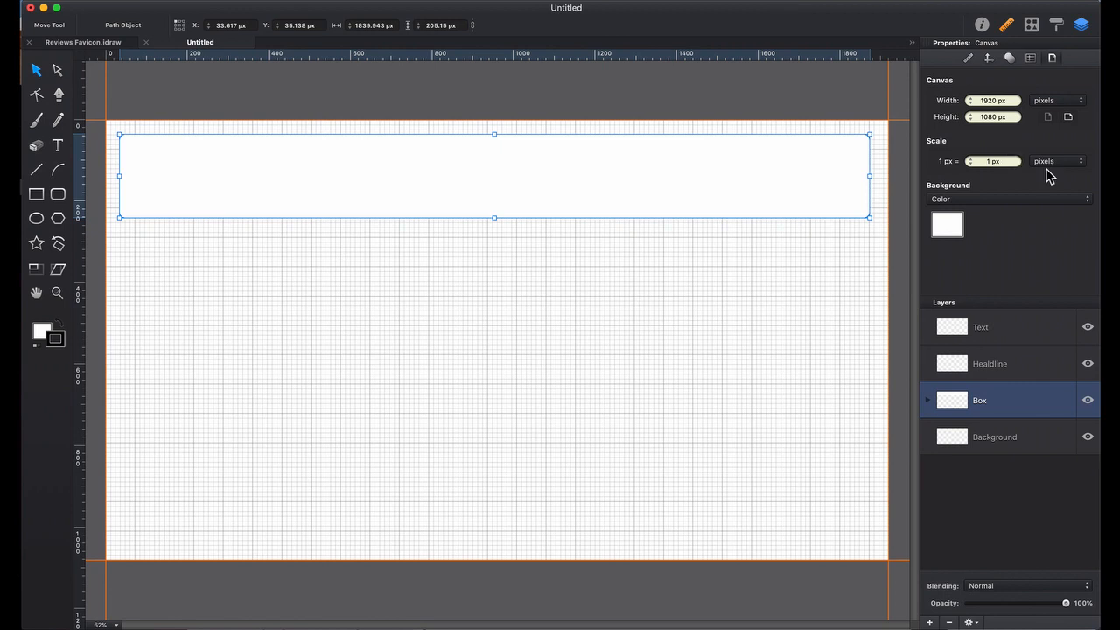
click(1085, 102)
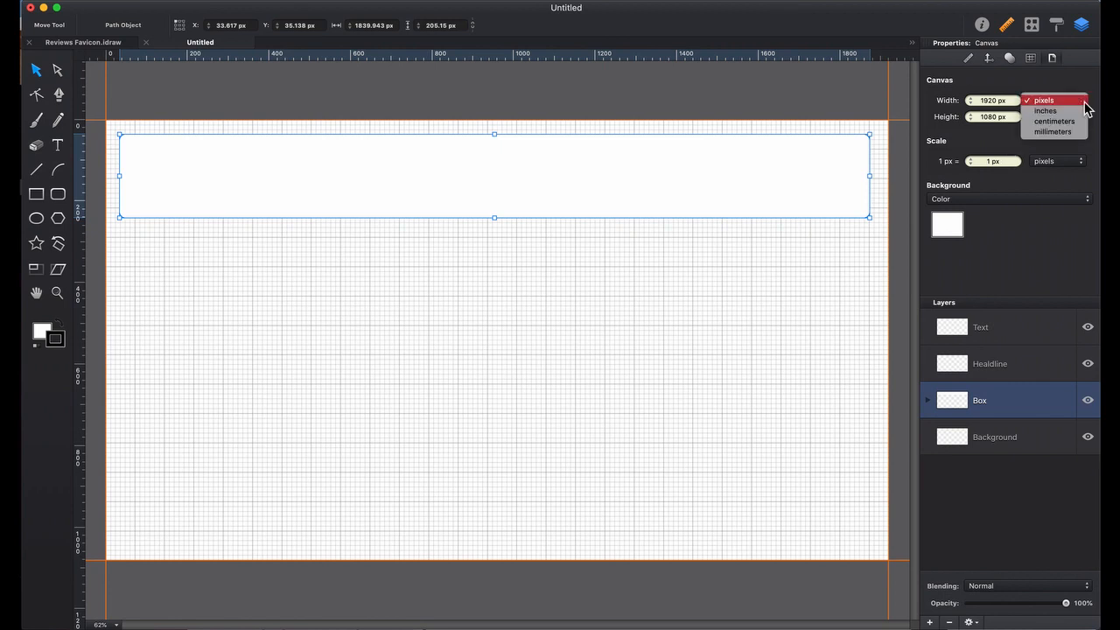
click(1085, 102)
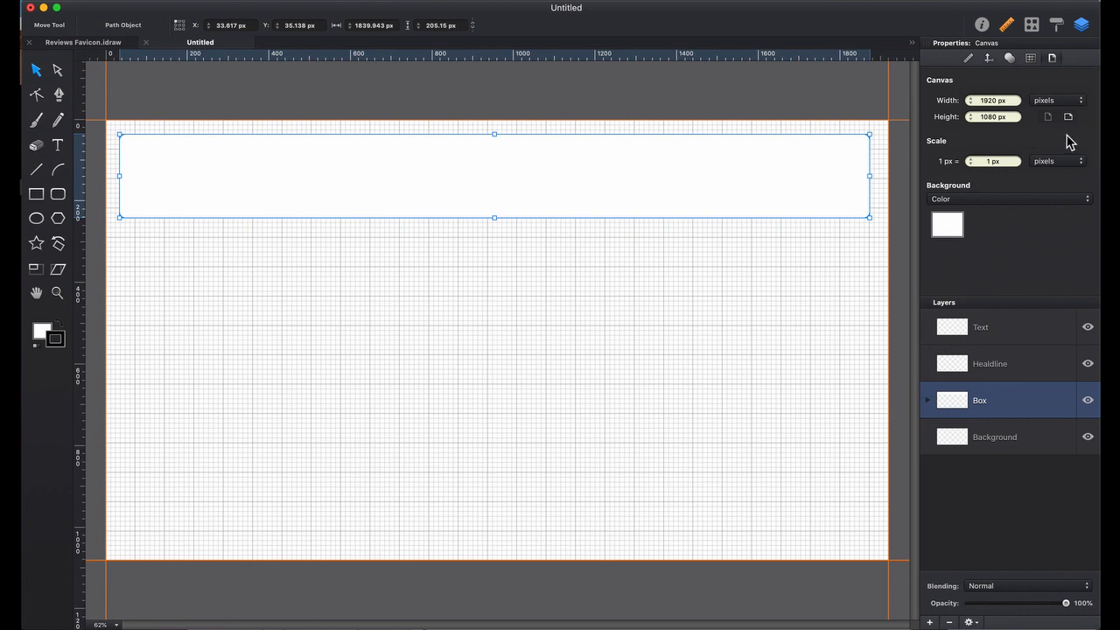
click(952, 227)
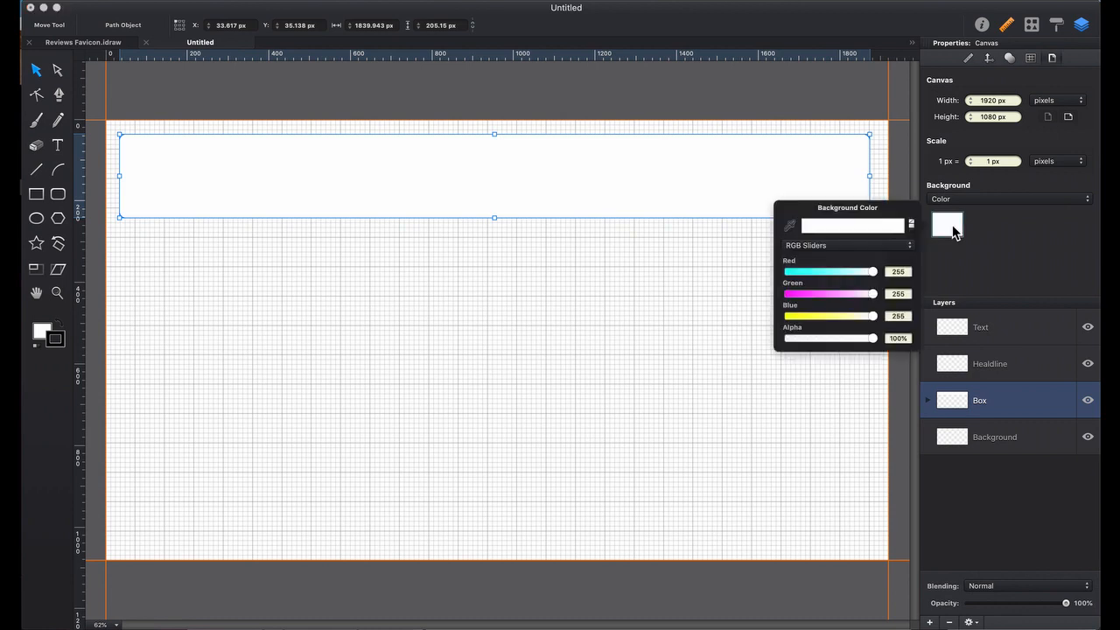
click(875, 274)
drag(875, 274, 843, 278)
click(971, 239)
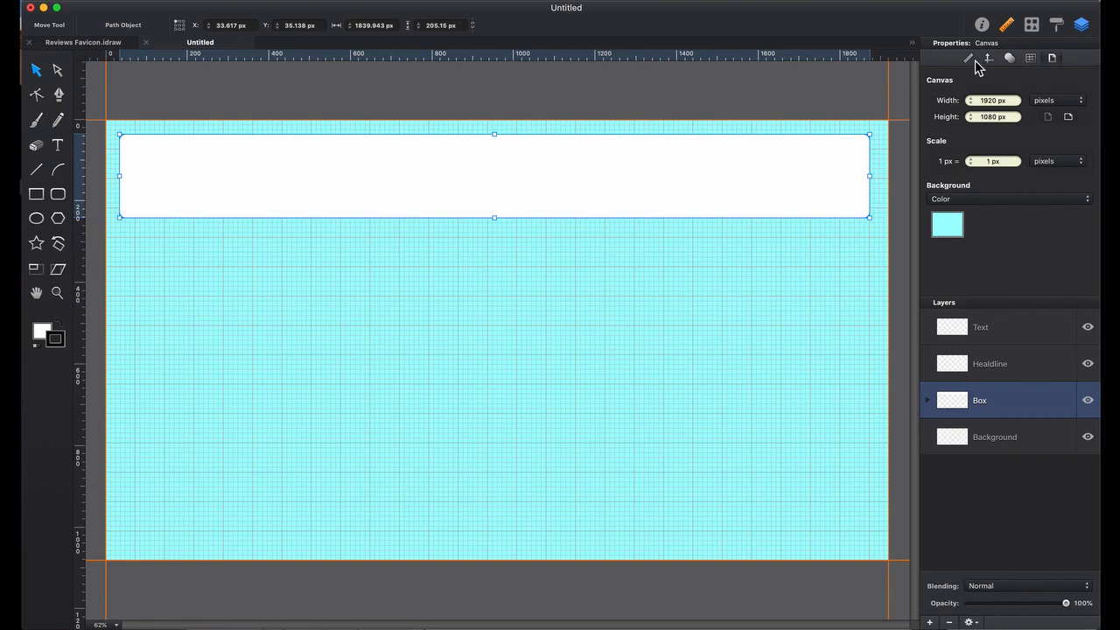
- Review the grid, path tools, alignment and geometry properties, and hide the Properties inspector
click(1032, 61)
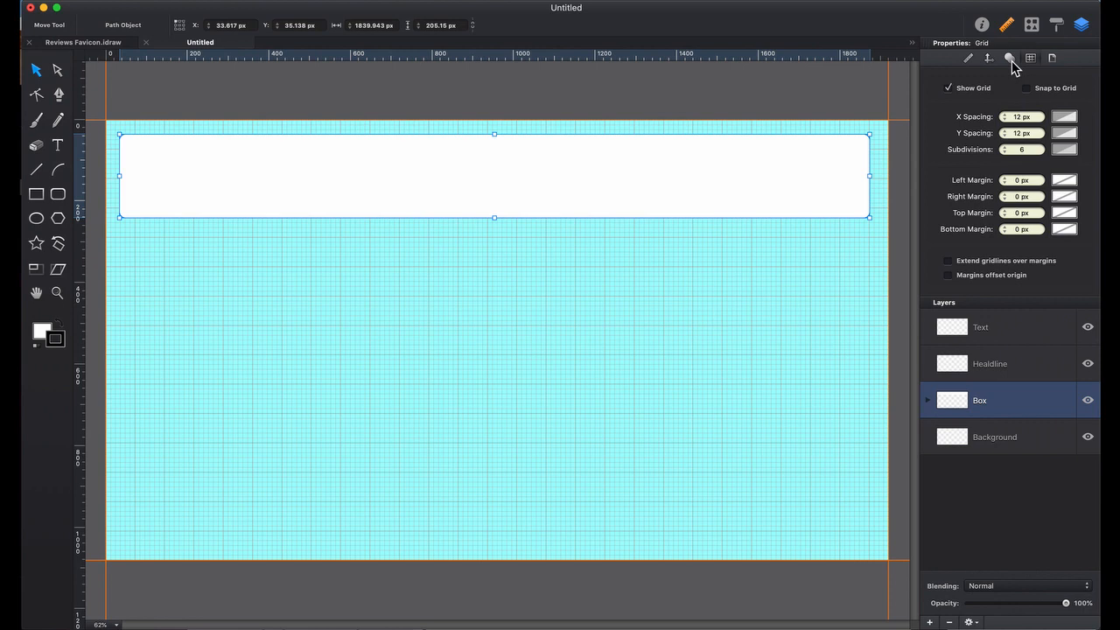
click(1011, 60)
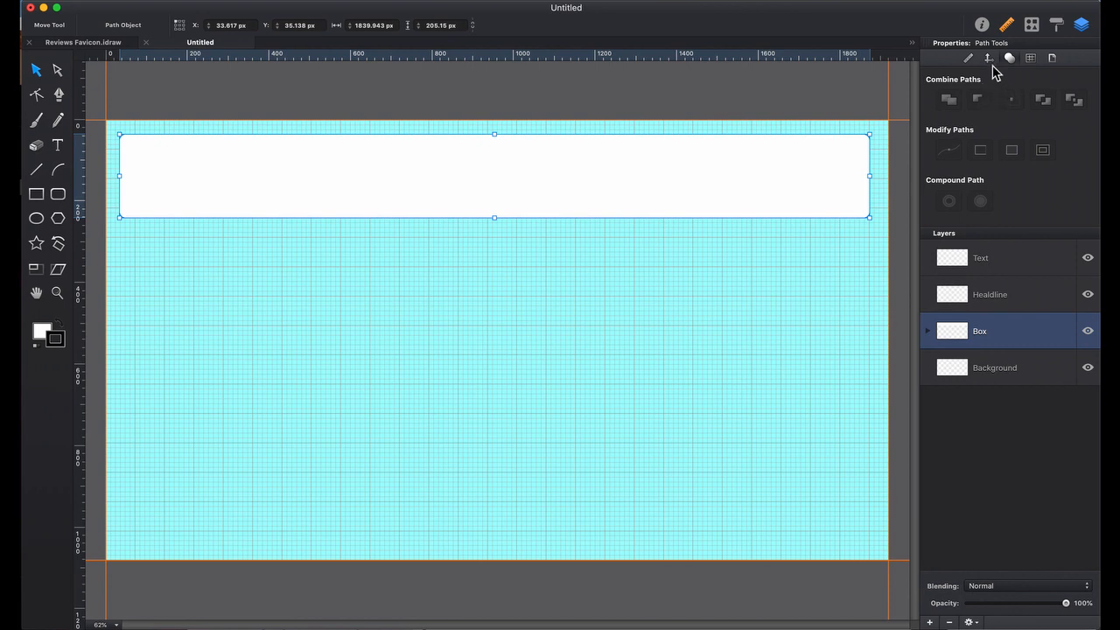
click(989, 60)
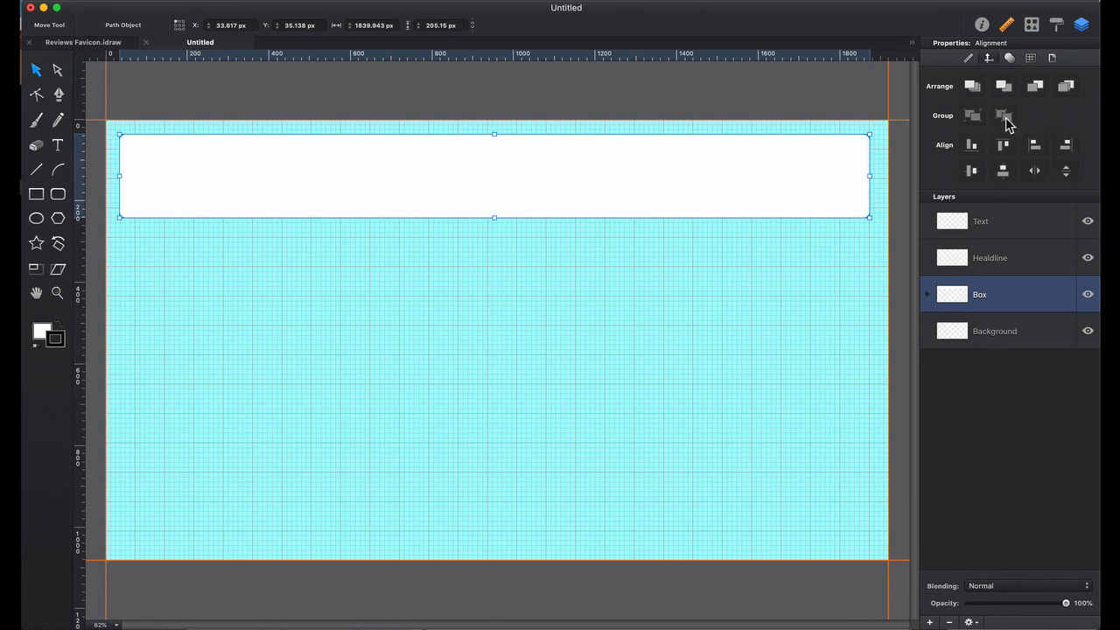
click(969, 60)
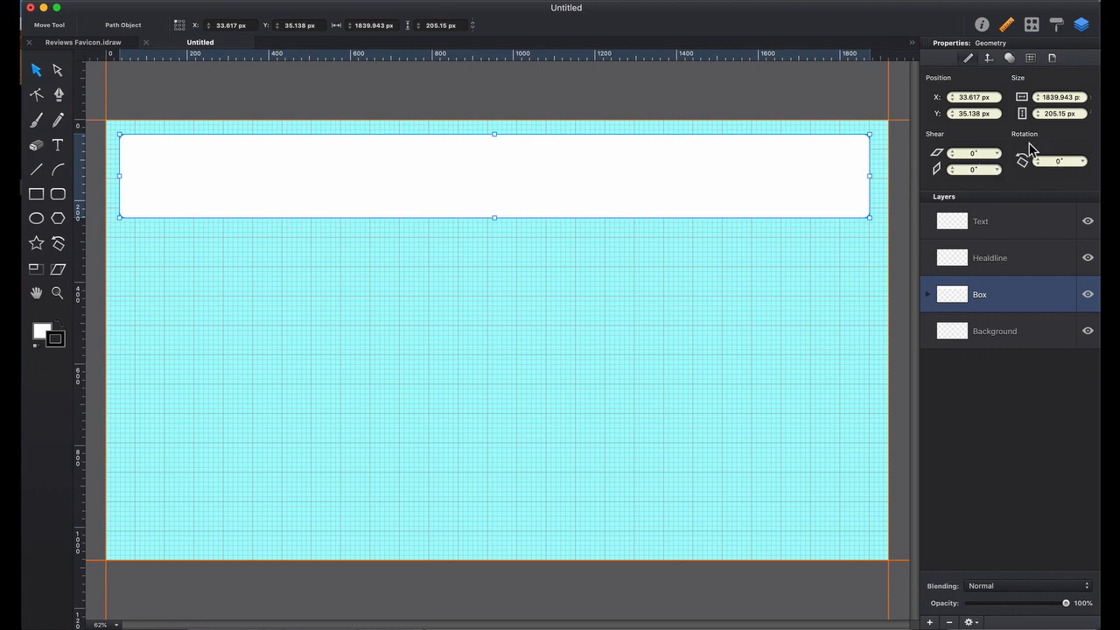
click(1007, 28)
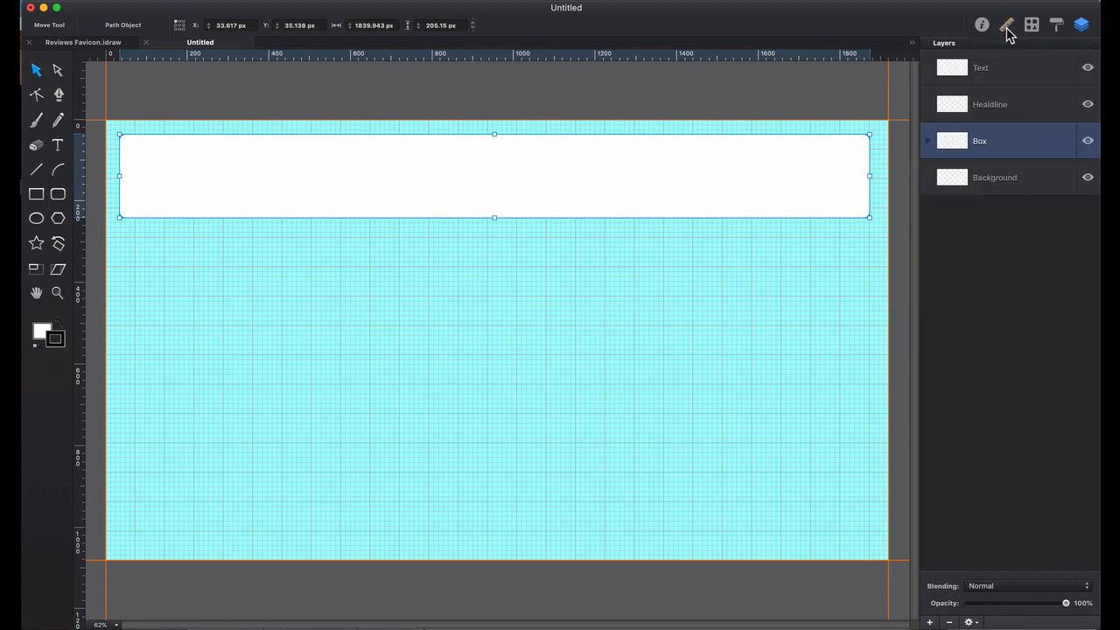
- Browse the App Sketches and My Shapes collections in the shape library, and close the library
click(1033, 28)
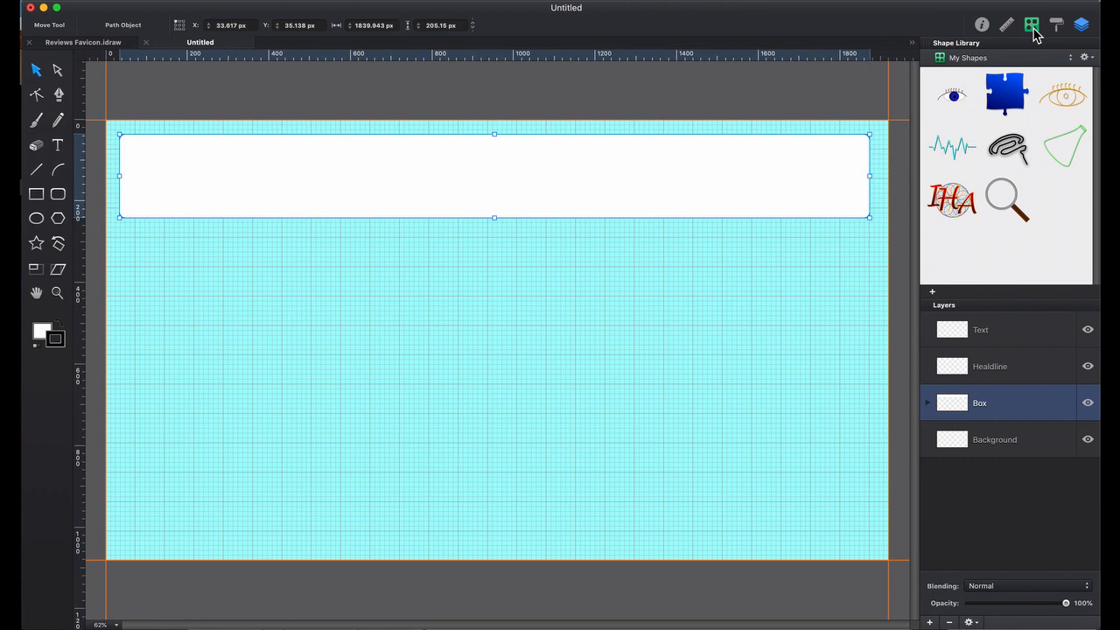
click(1085, 58)
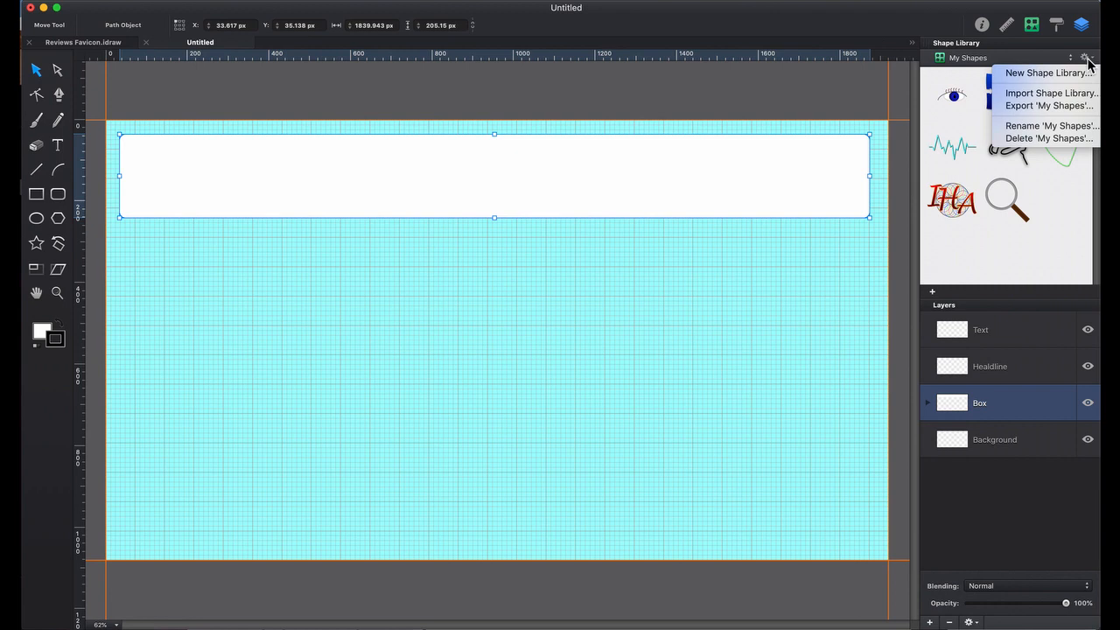
click(1081, 58)
click(1071, 59)
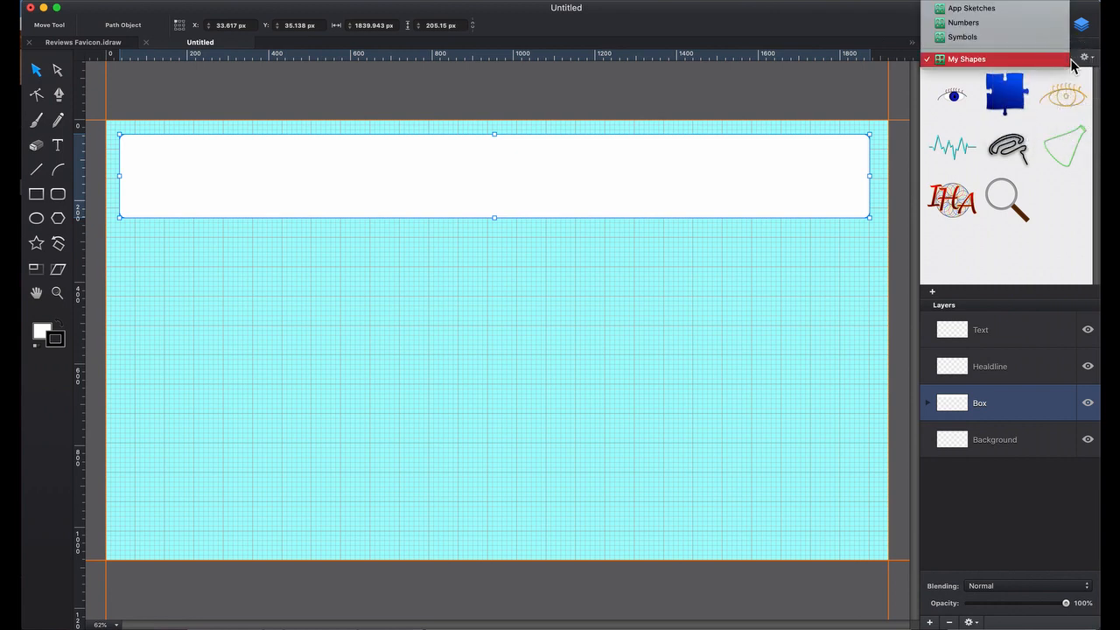
click(1018, 12)
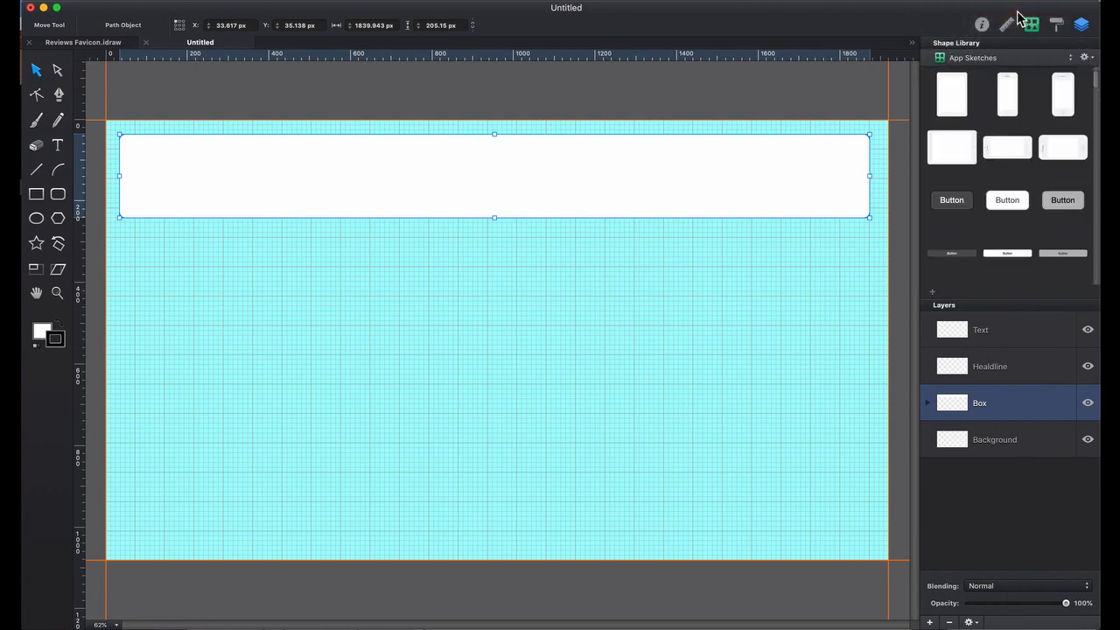
scroll(1081, 128, down, 10)
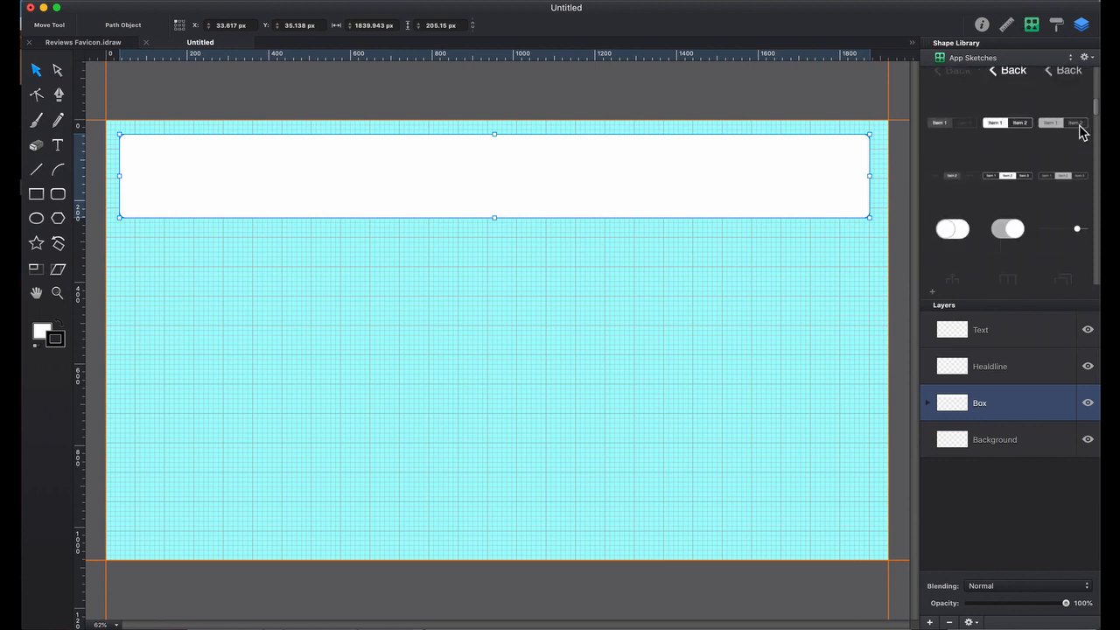
scroll(1082, 131, up, 8)
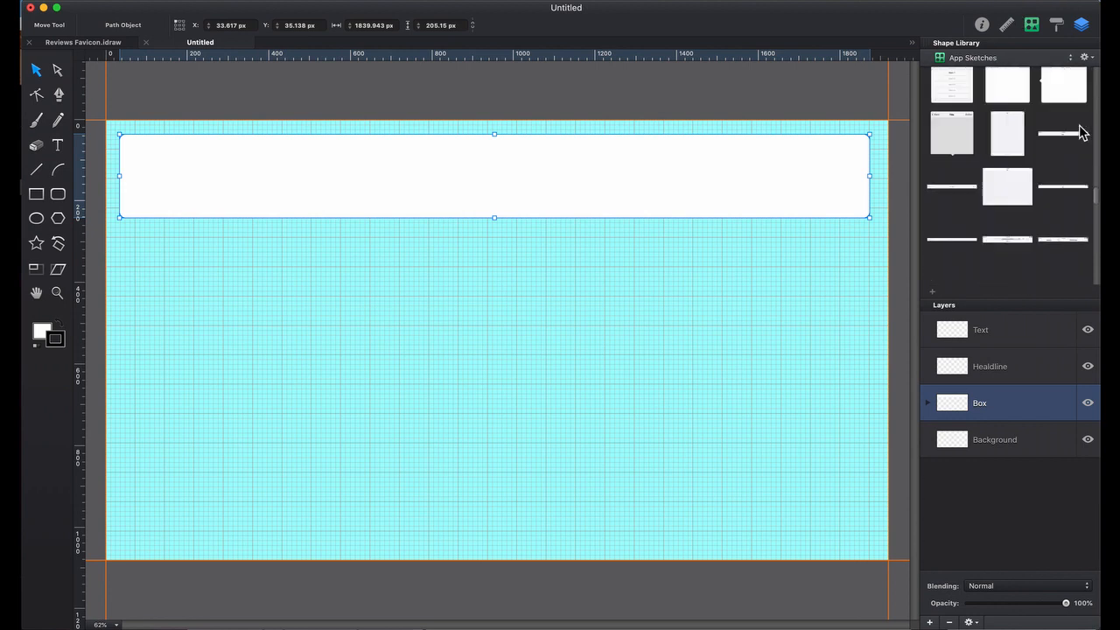
scroll(1082, 128, down, 5)
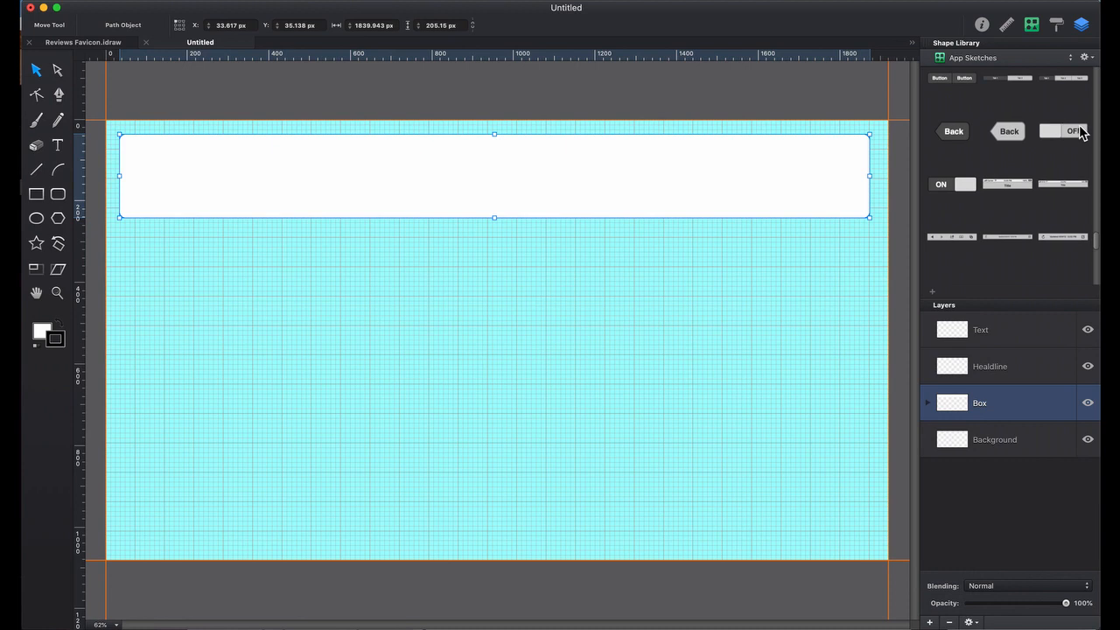
click(1071, 58)
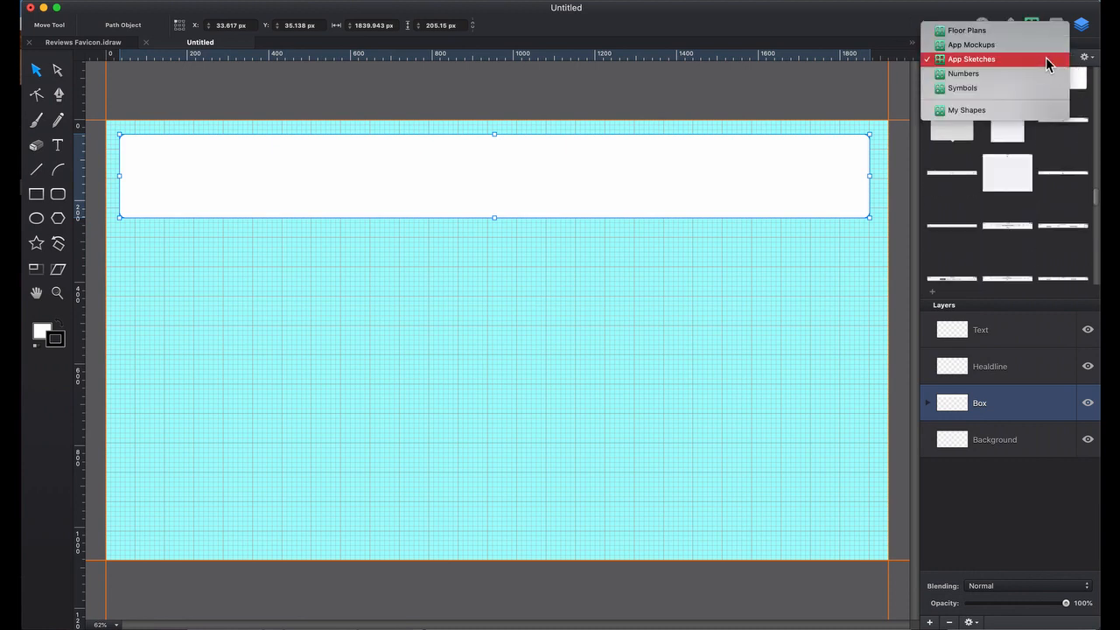
click(996, 110)
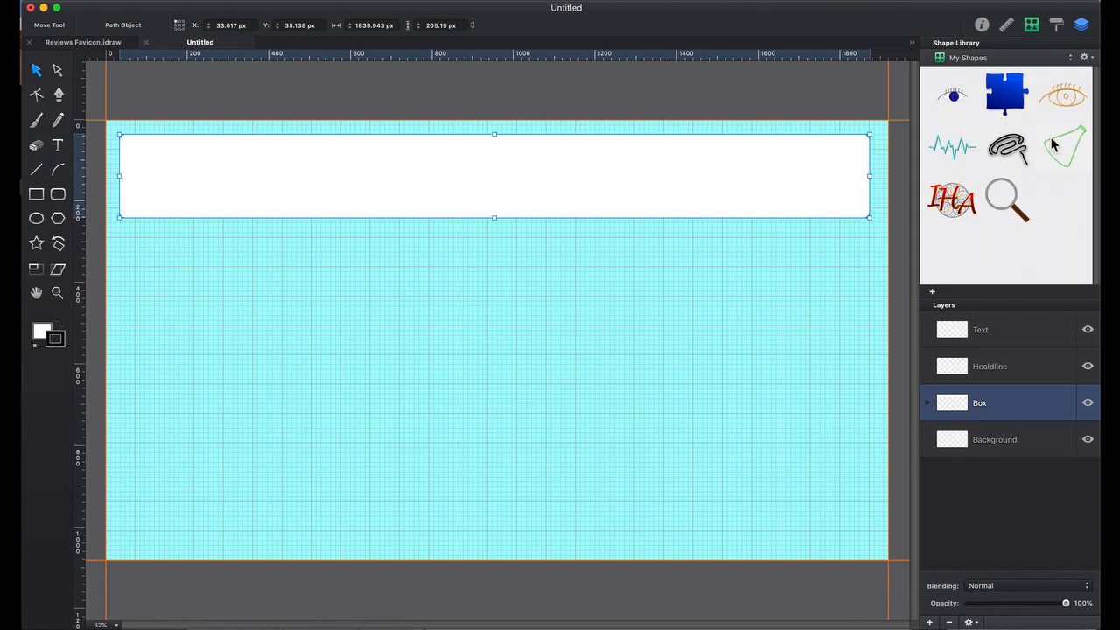
click(1033, 28)
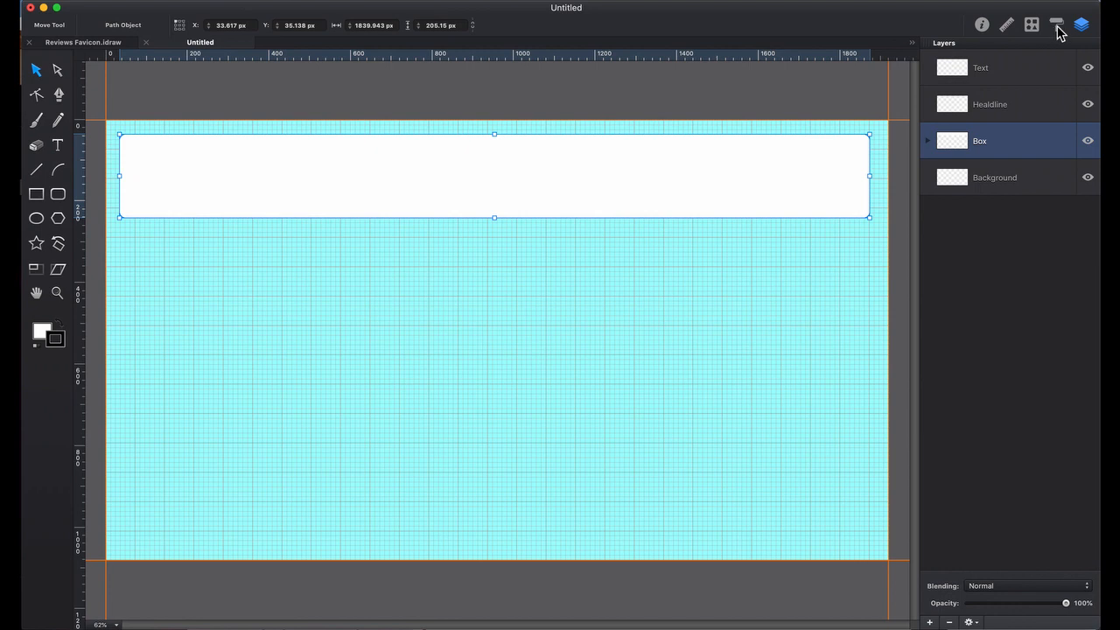
- View the style presets alongside the geometry properties, adjusting the section heights before hiding both inspectors
click(1057, 26)
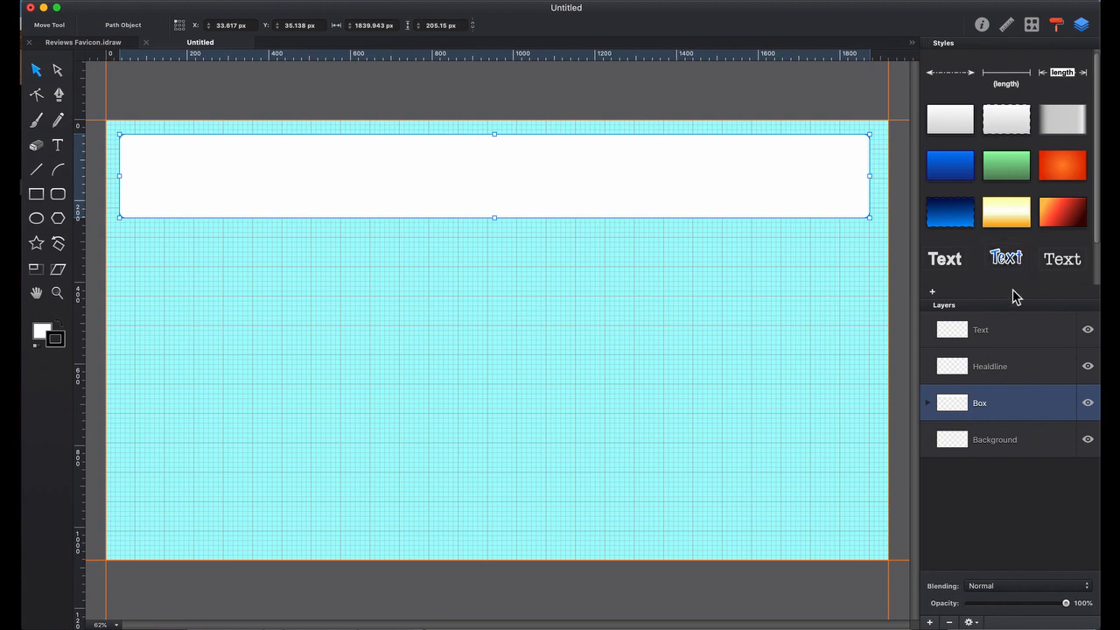
click(1011, 30)
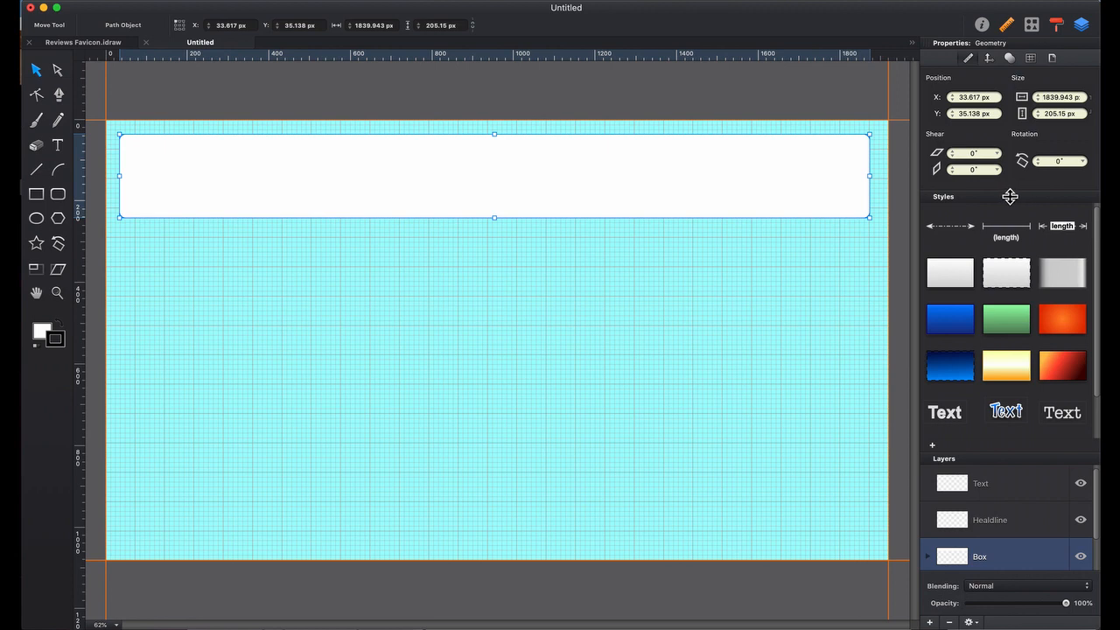
drag(1010, 196, 1005, 244)
drag(1000, 457, 999, 414)
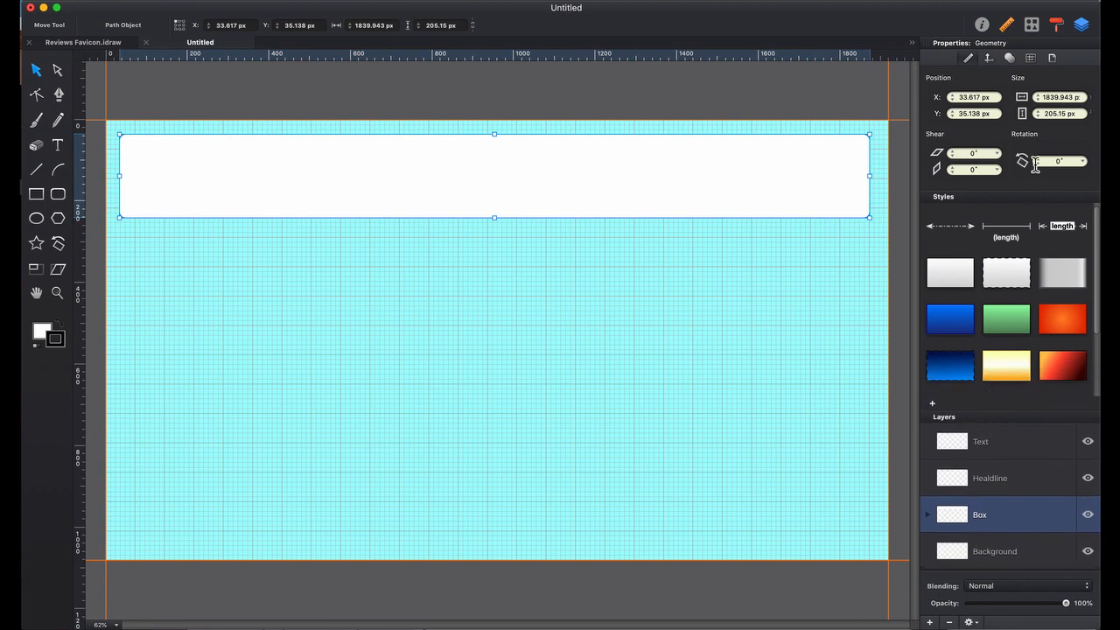
click(1011, 29)
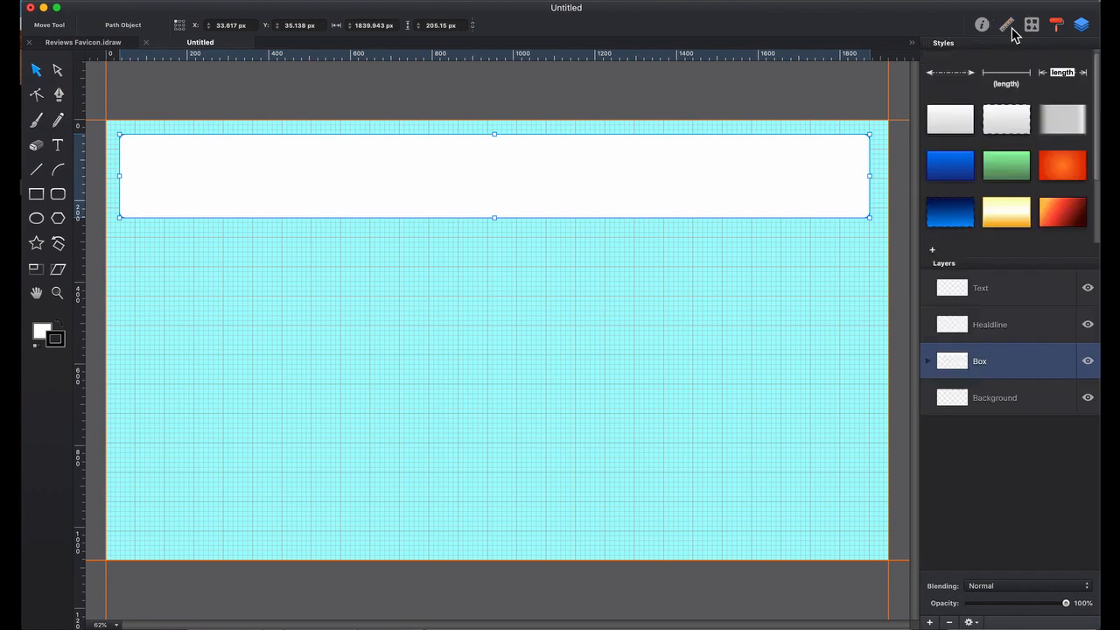
click(1057, 28)
- Review the box's text, label, fill, brush and stroke settings in the Appearance inspector
click(984, 27)
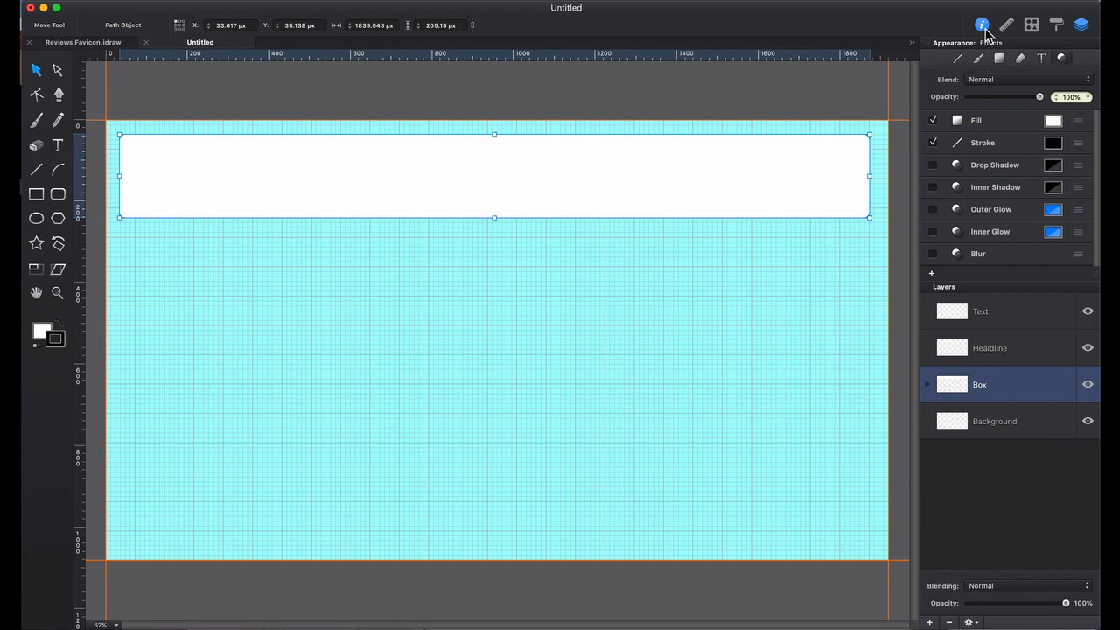
click(984, 27)
click(985, 28)
click(1042, 59)
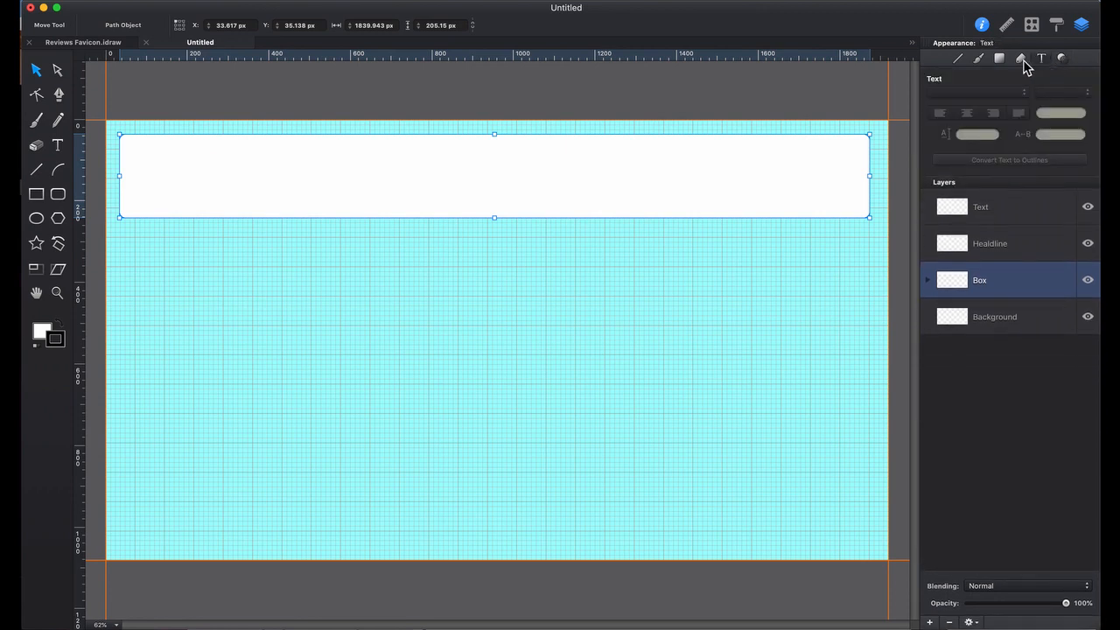
click(1023, 59)
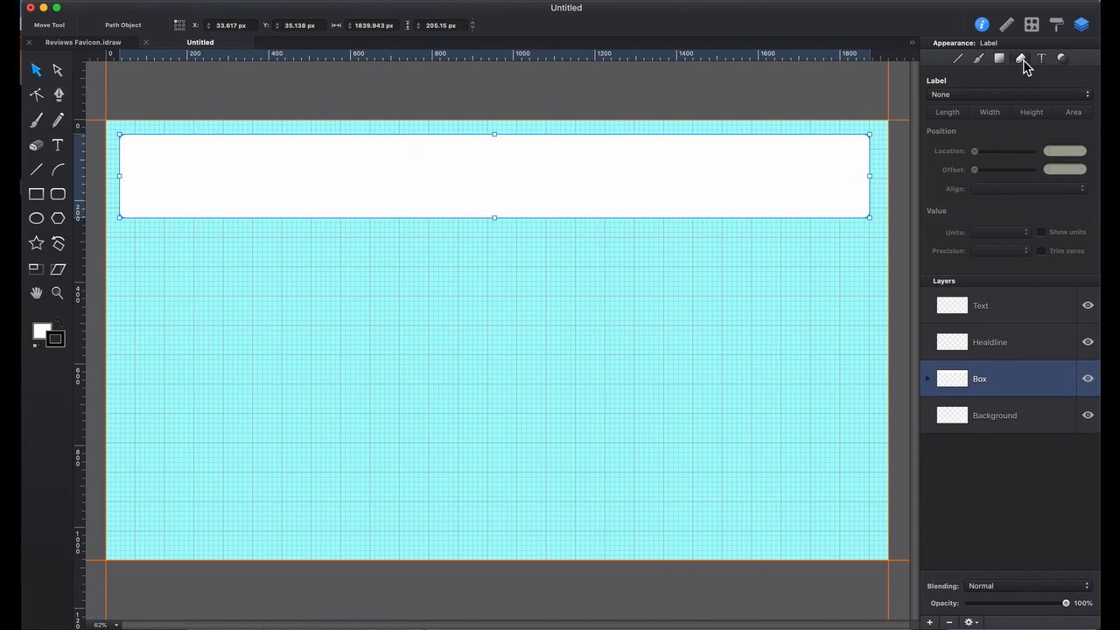
click(1004, 59)
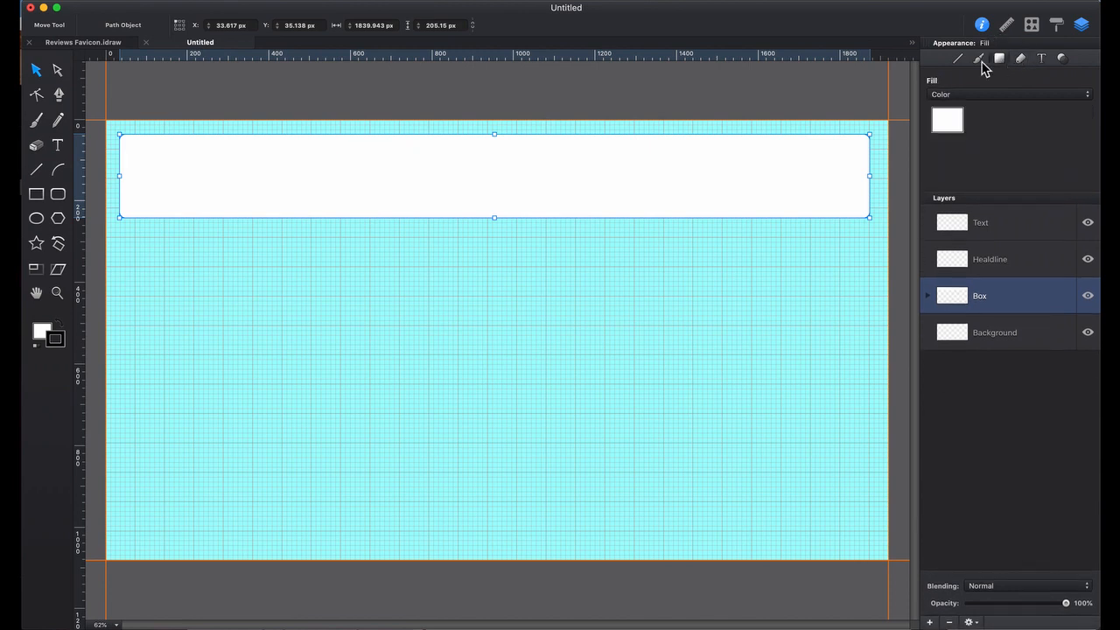
click(981, 63)
click(958, 61)
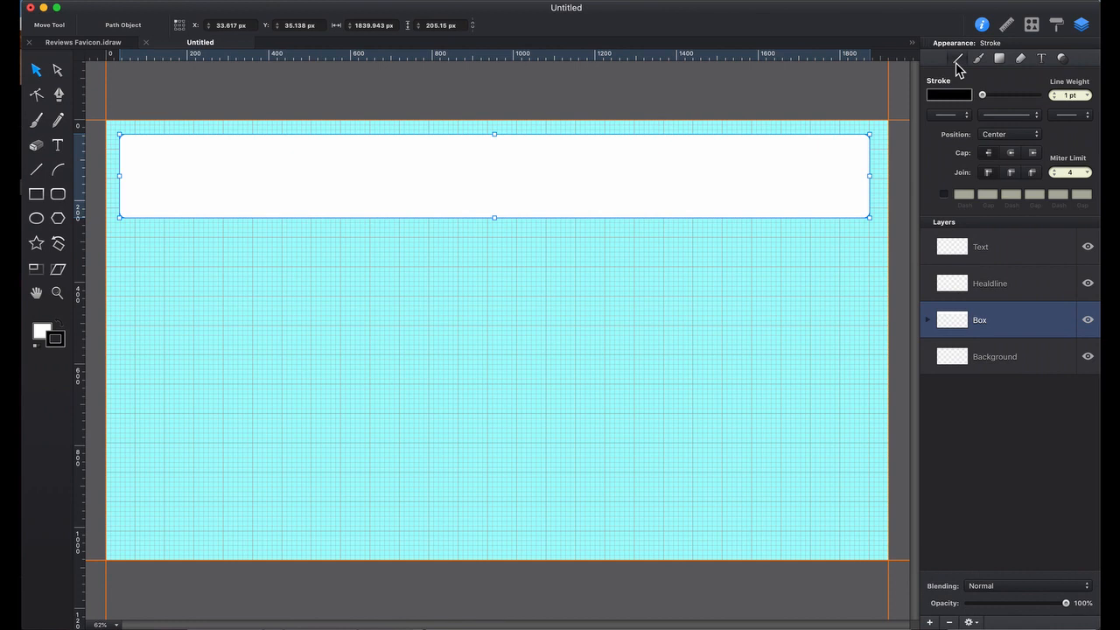
- Set the rounded box's fill to blue with RGB 0, 0, 255 and 100% alpha
click(1060, 62)
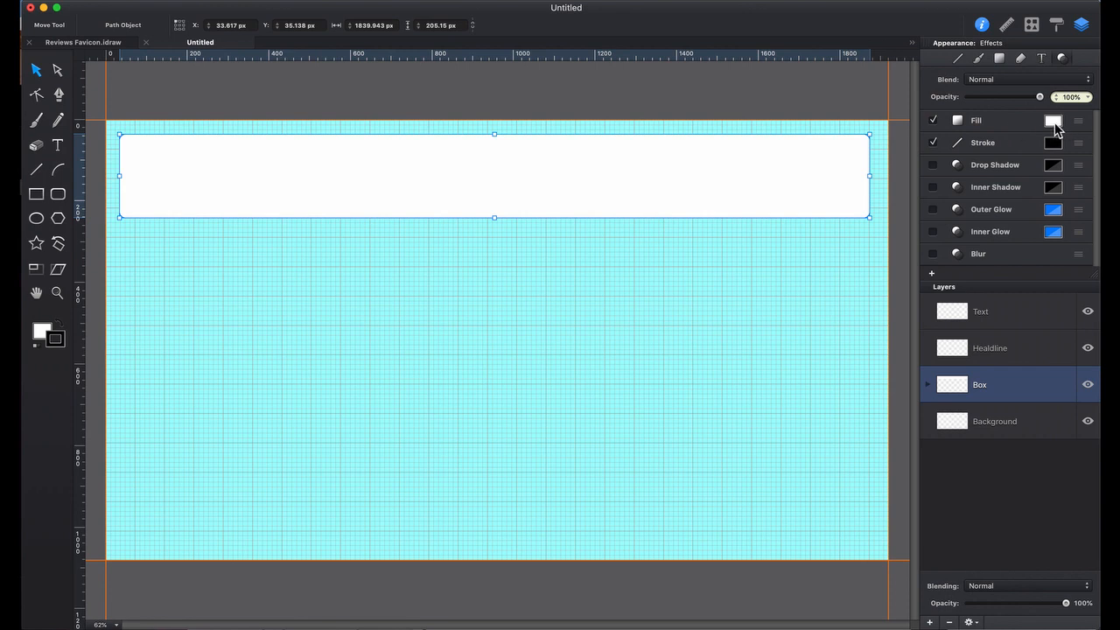
click(1053, 121)
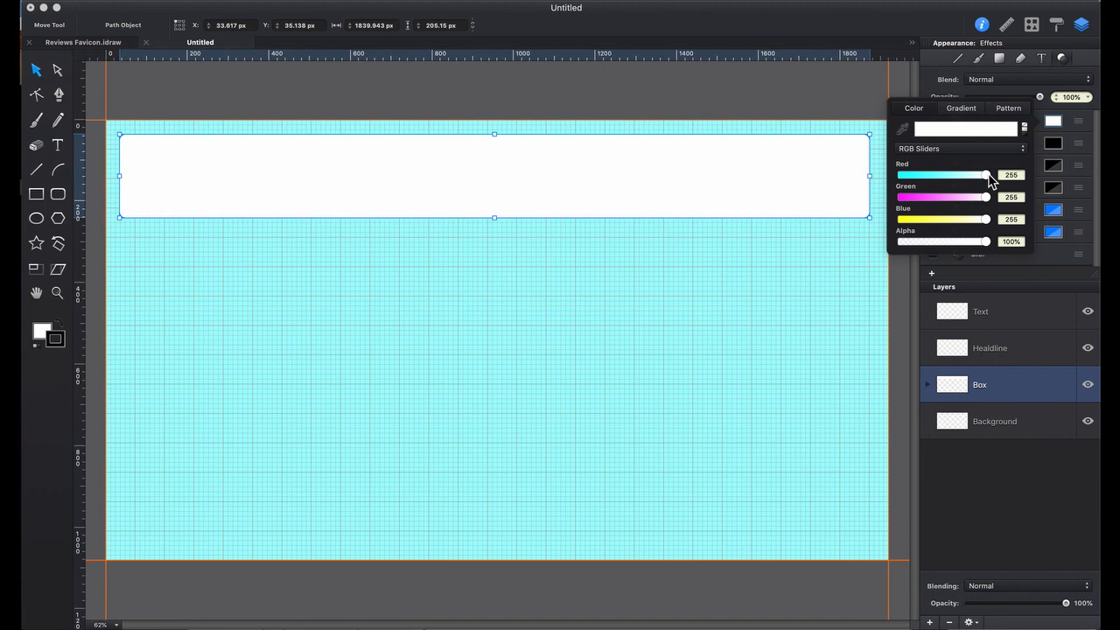
drag(987, 176, 896, 176)
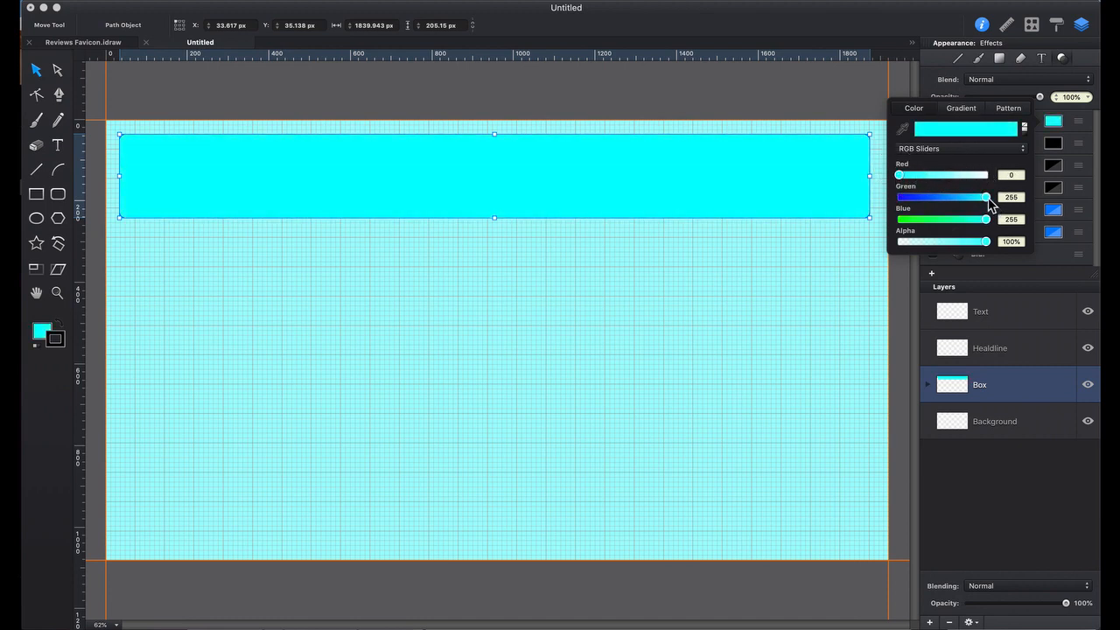
drag(986, 197, 898, 200)
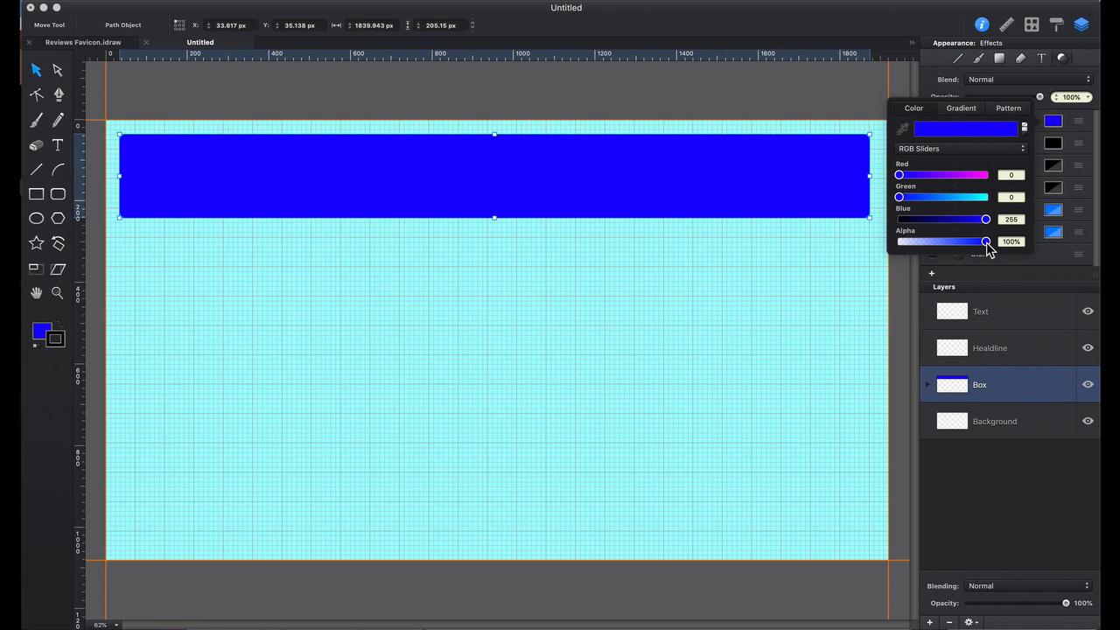
mouse_move(986, 243)
mouse_down()
mouse_move(928, 251)
mouse_move(996, 249)
mouse_up()
click(1055, 127)
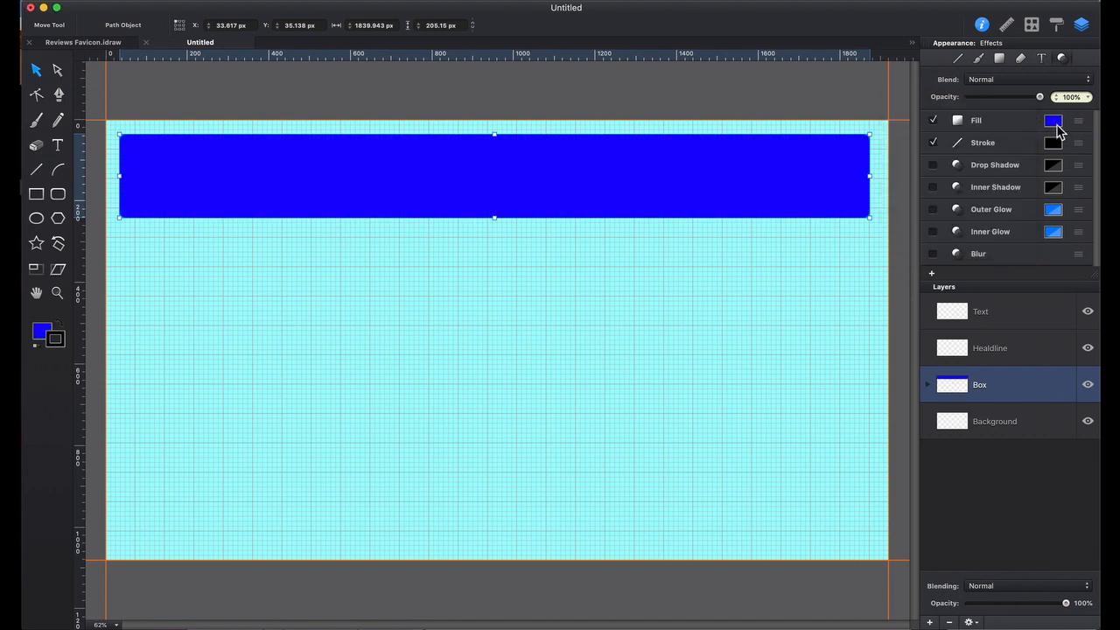
- Set the blue box's stroke to 4 pt wide and positioned Outside, keeping its blend mode at Normal
click(986, 150)
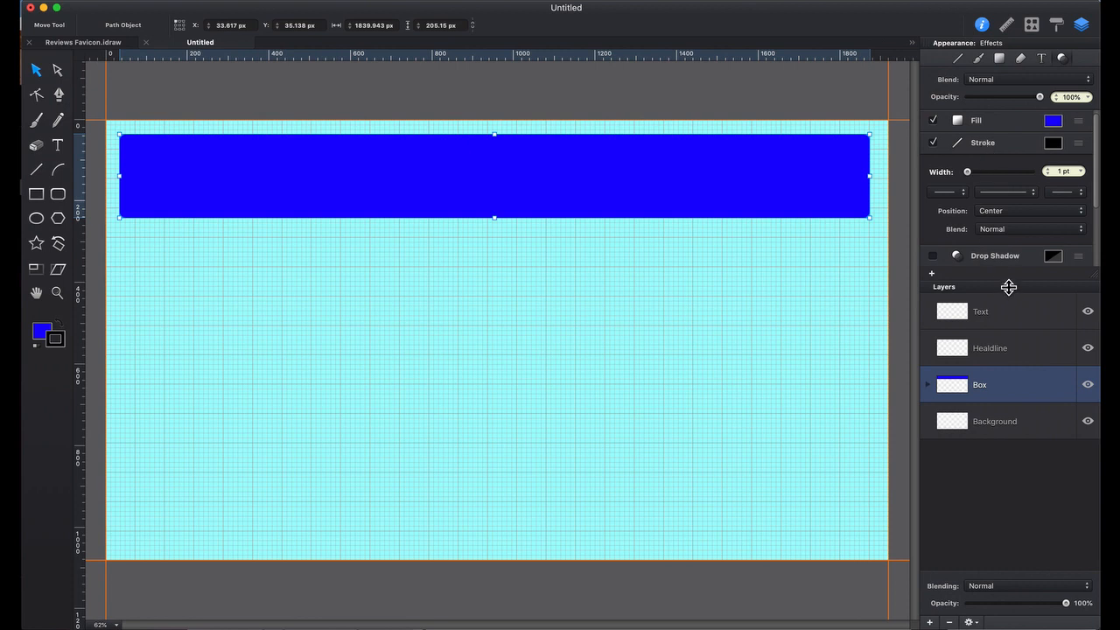
drag(1007, 285, 1002, 416)
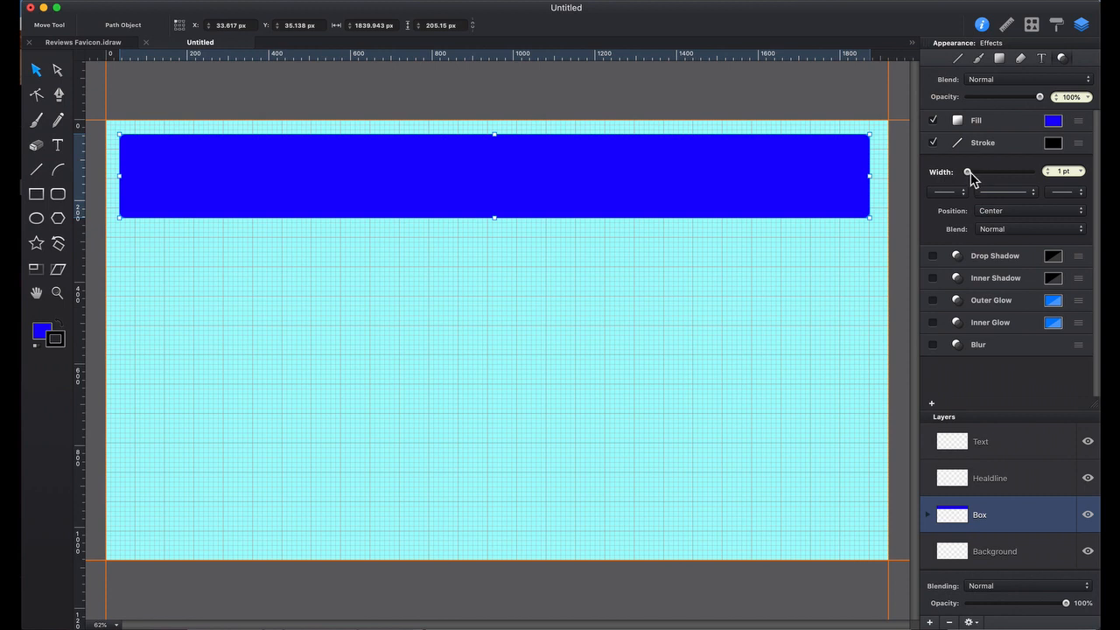
drag(970, 172, 972, 172)
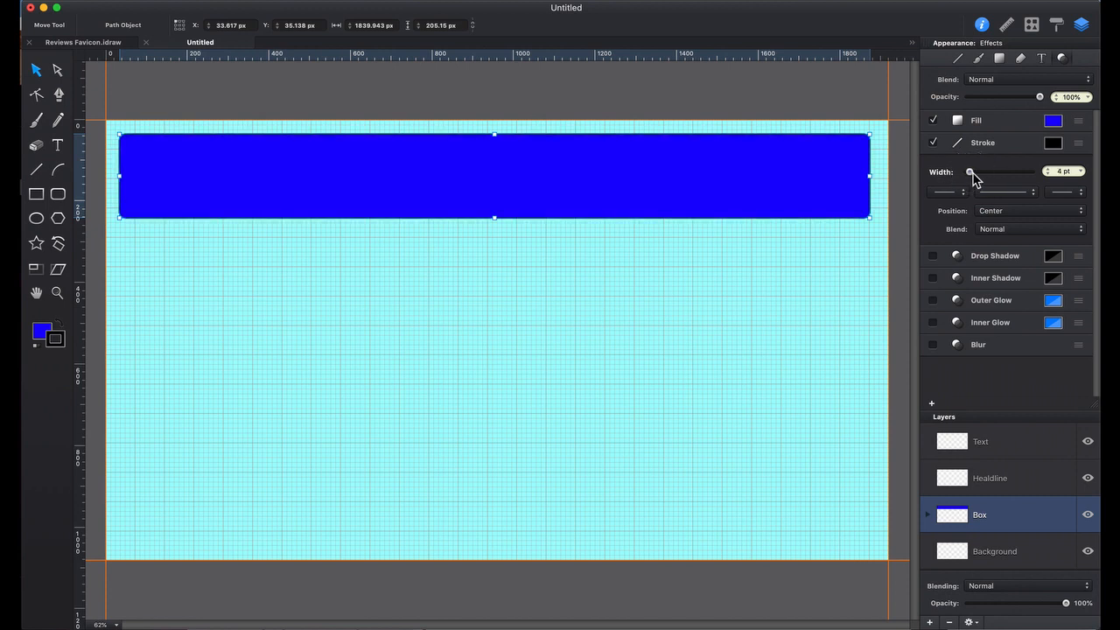
click(1044, 213)
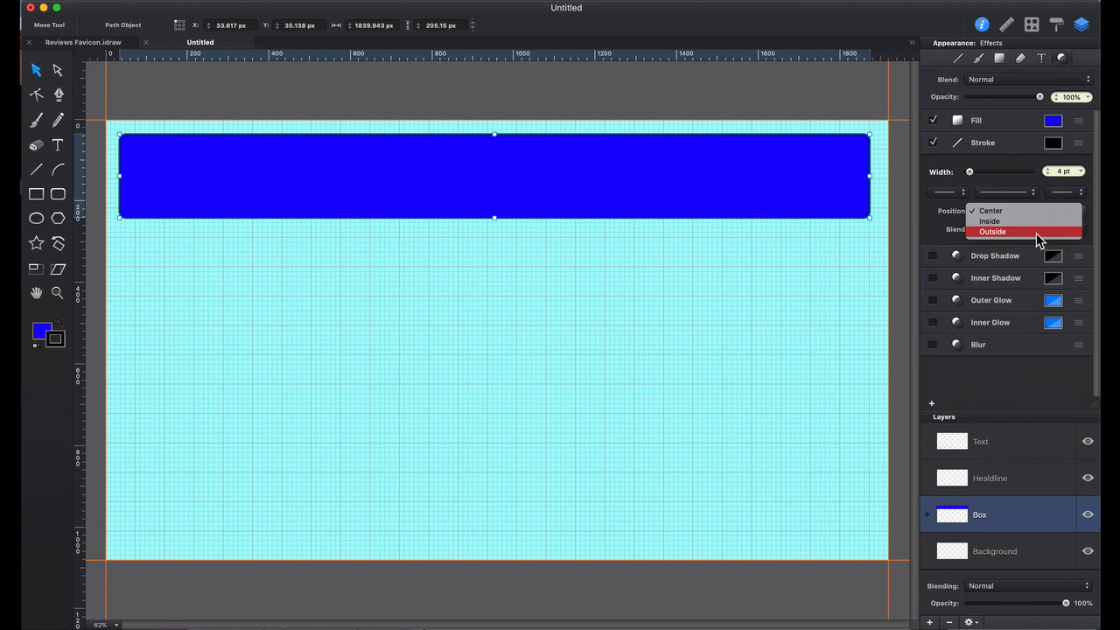
click(1036, 233)
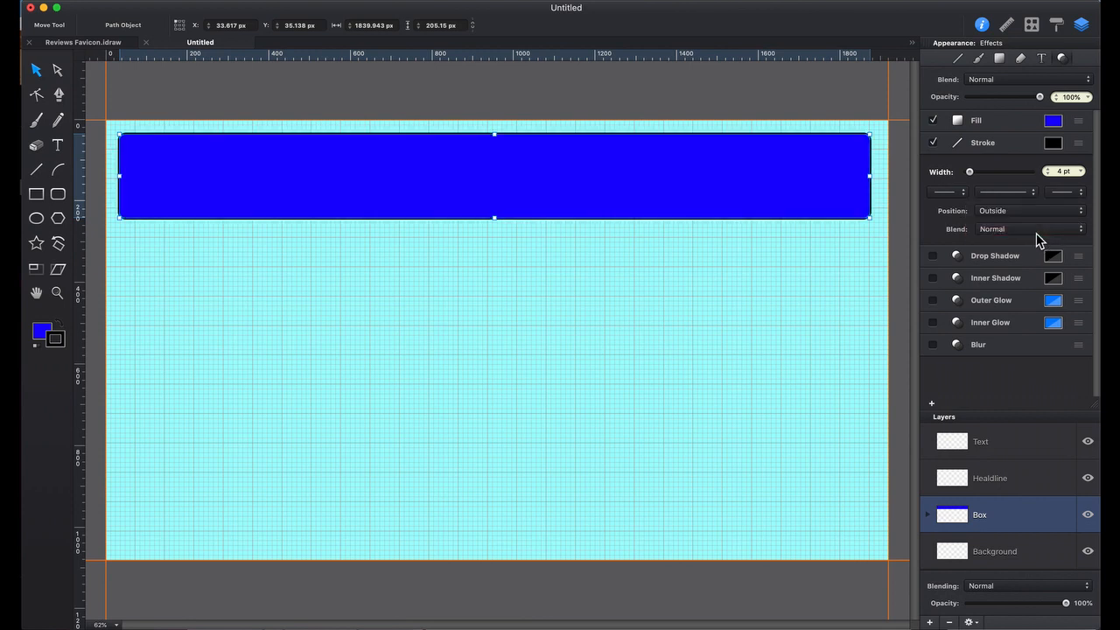
click(1081, 232)
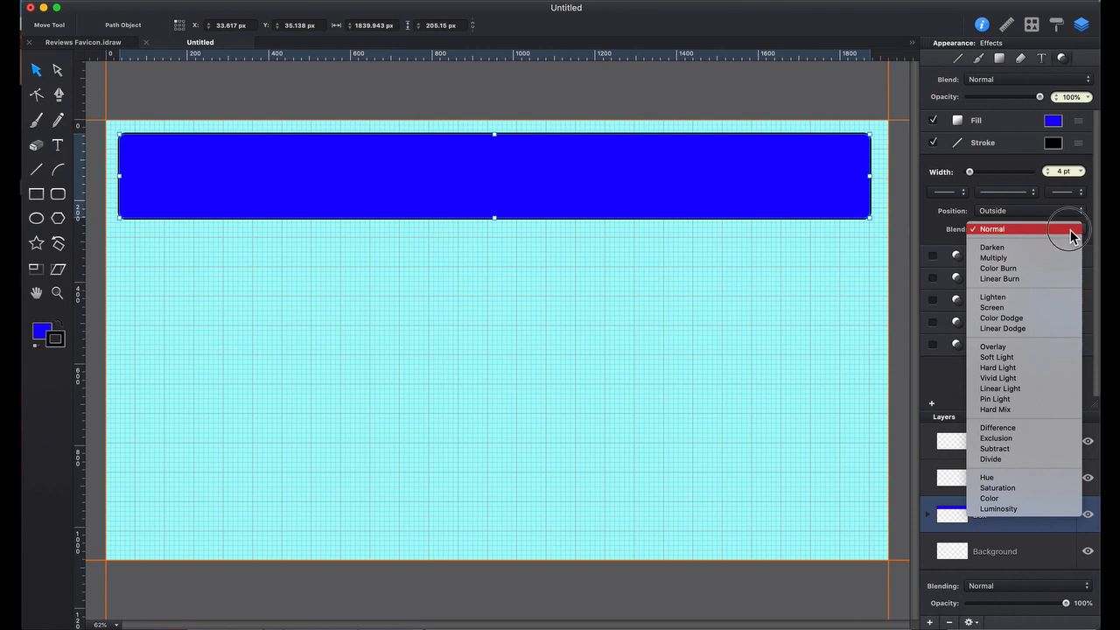
click(1070, 235)
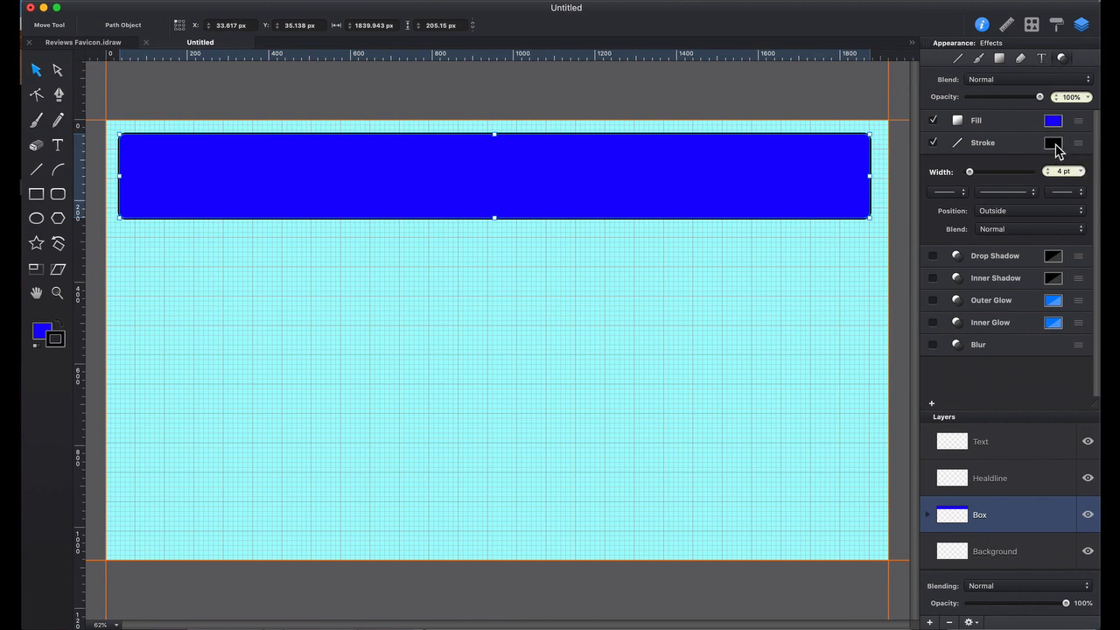
- Set the box's stroke color to green with RGB 0, 255, 0 and 100% alpha
click(1054, 144)
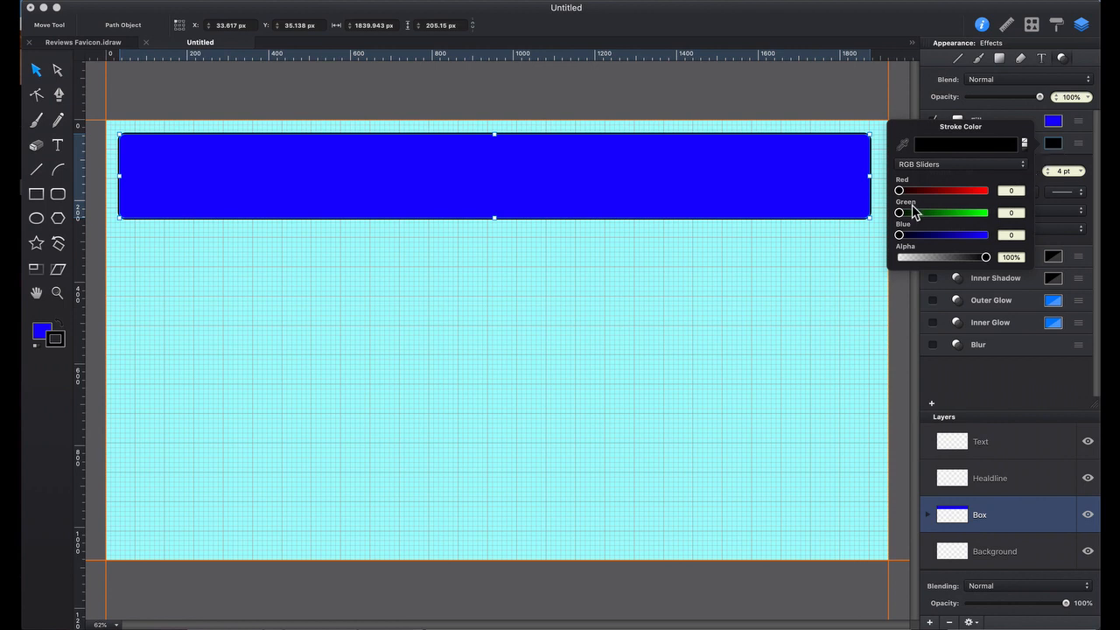
drag(901, 214, 994, 217)
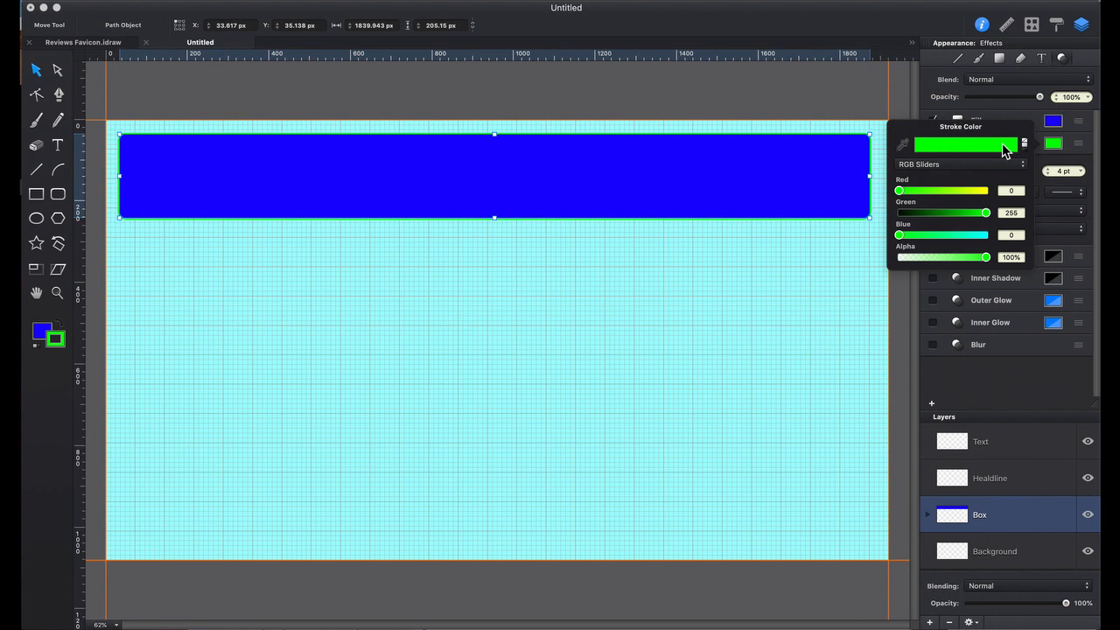
click(1055, 145)
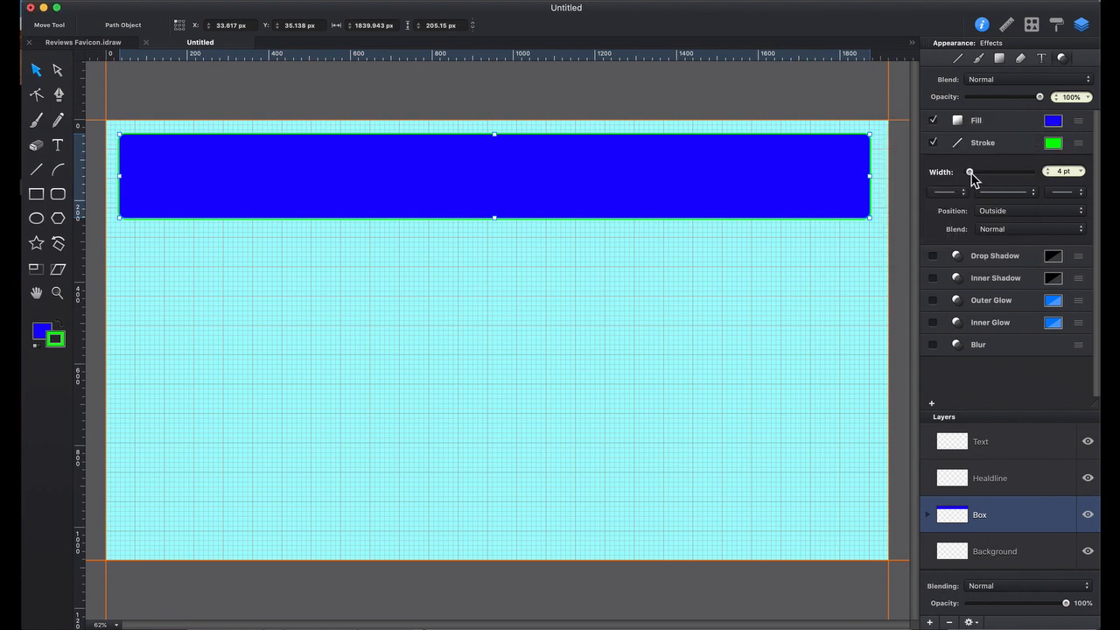
- Widen the box's green stroke to 10 pt and collapse the stroke settings
drag(970, 174, 976, 178)
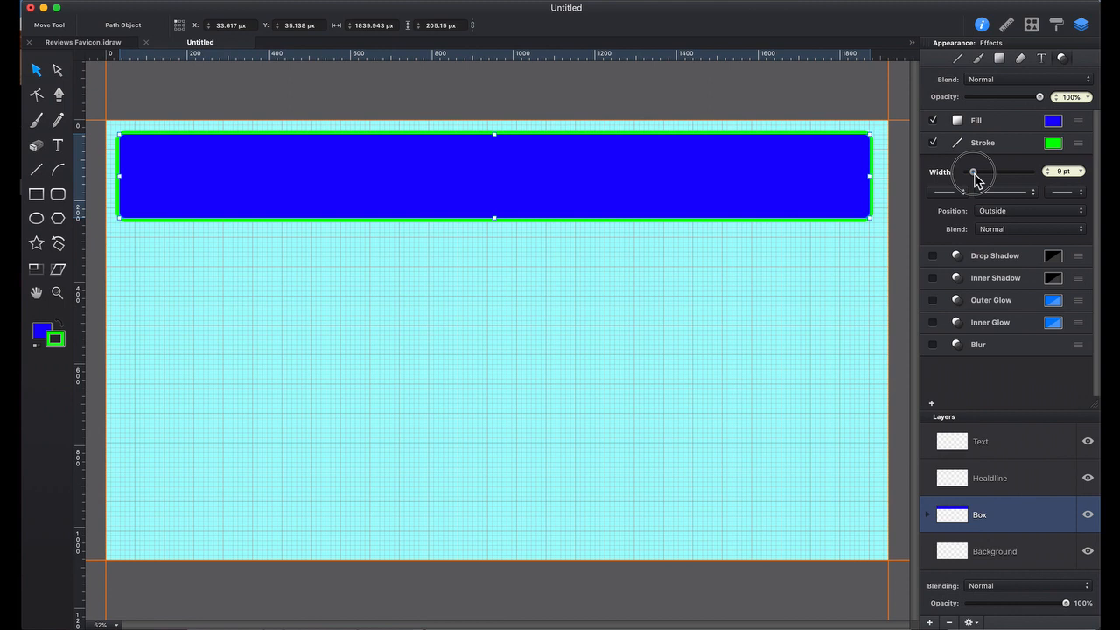
drag(977, 178, 978, 179)
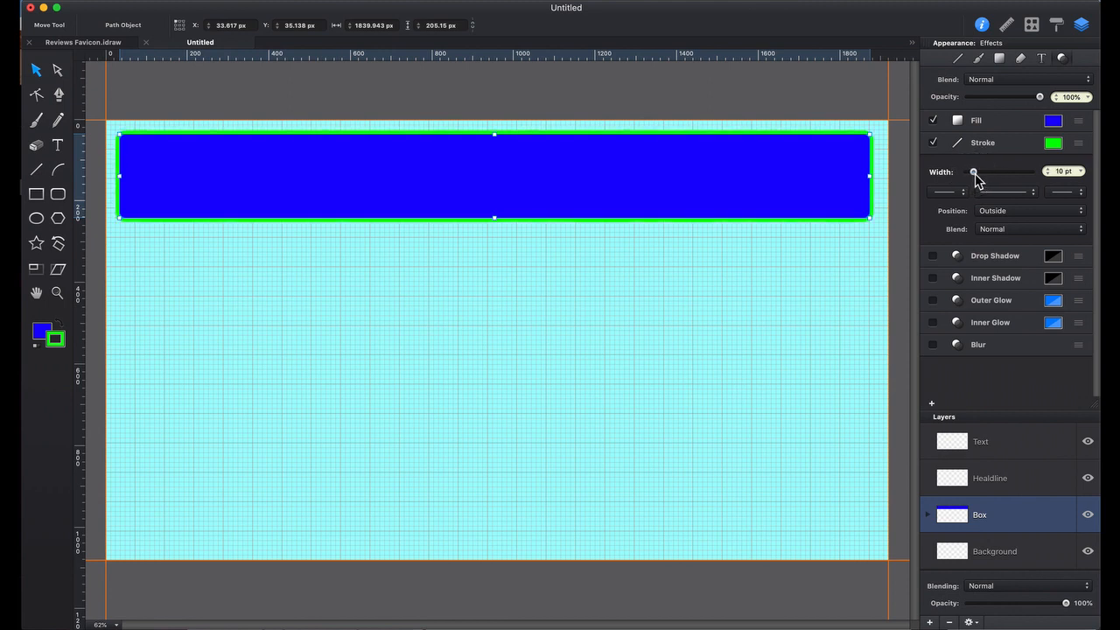
click(1082, 172)
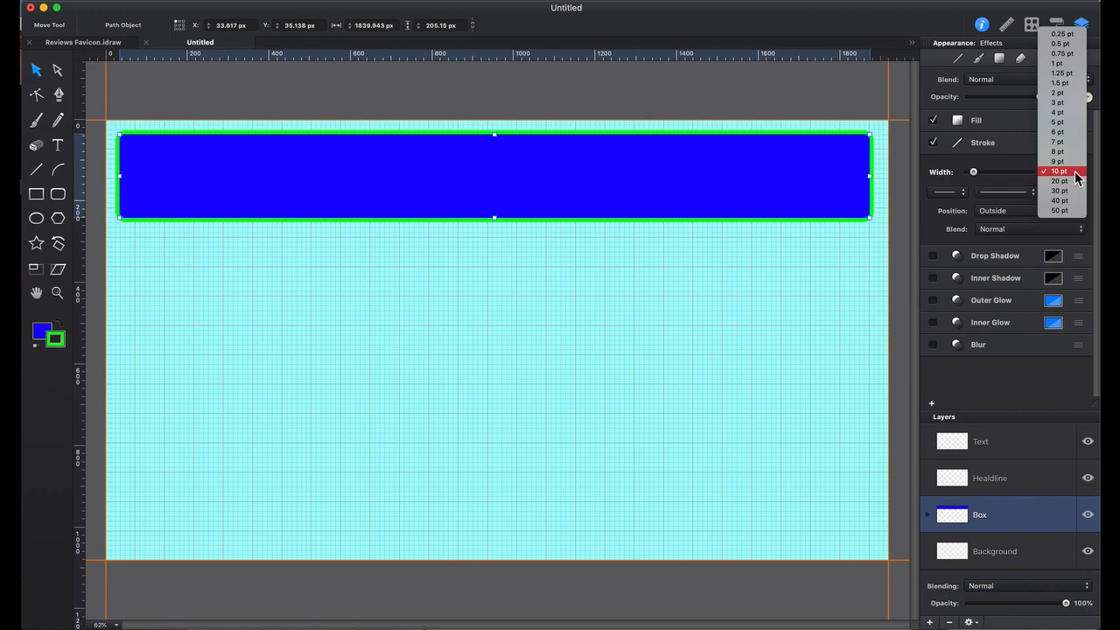
click(1075, 173)
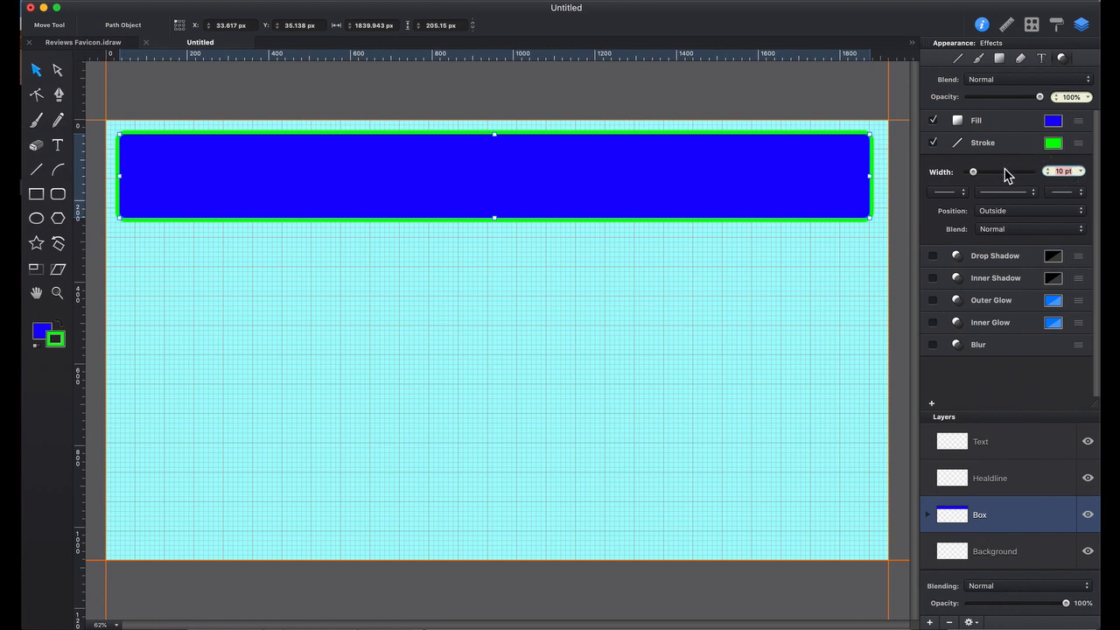
click(985, 146)
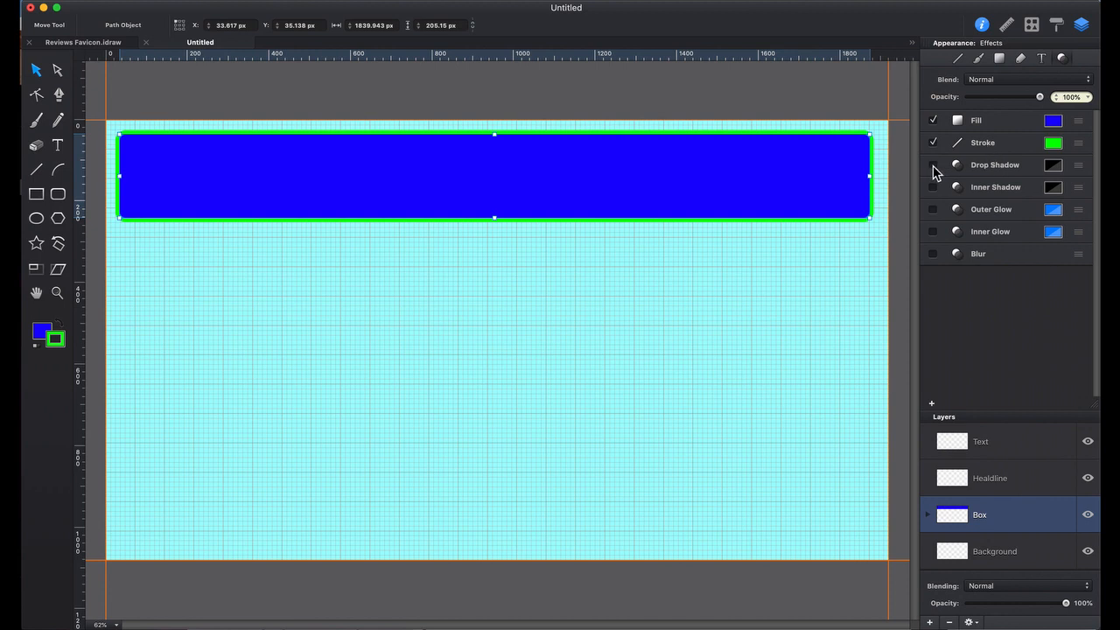
- Enable a drop shadow on the box with an X offset of 4 pt, Y offset of 6 pt and size of 10 pt
click(933, 165)
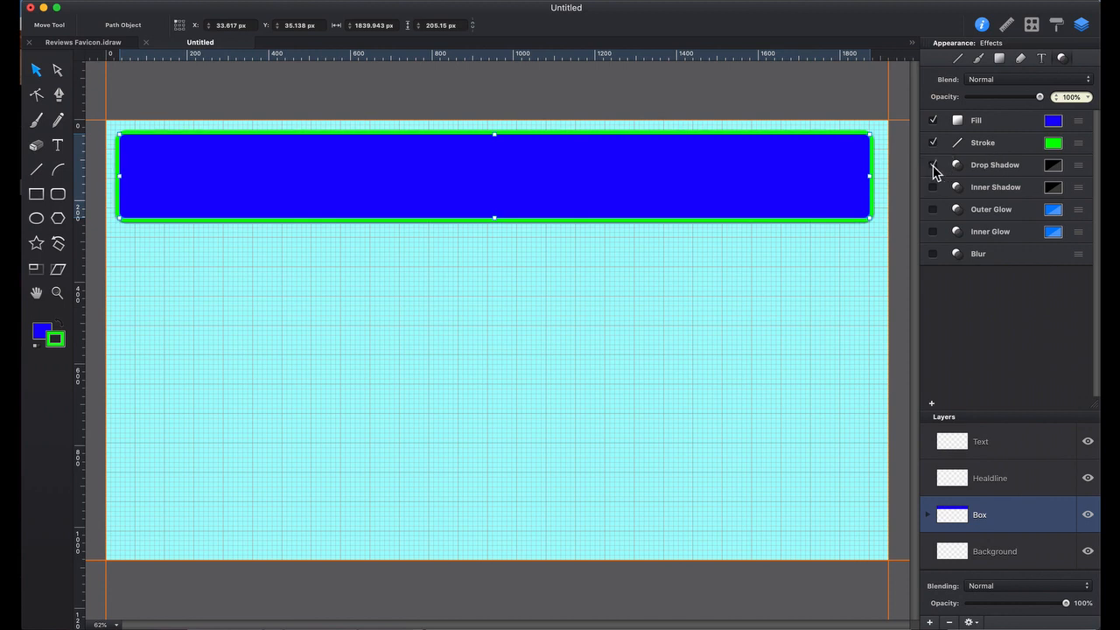
click(1000, 167)
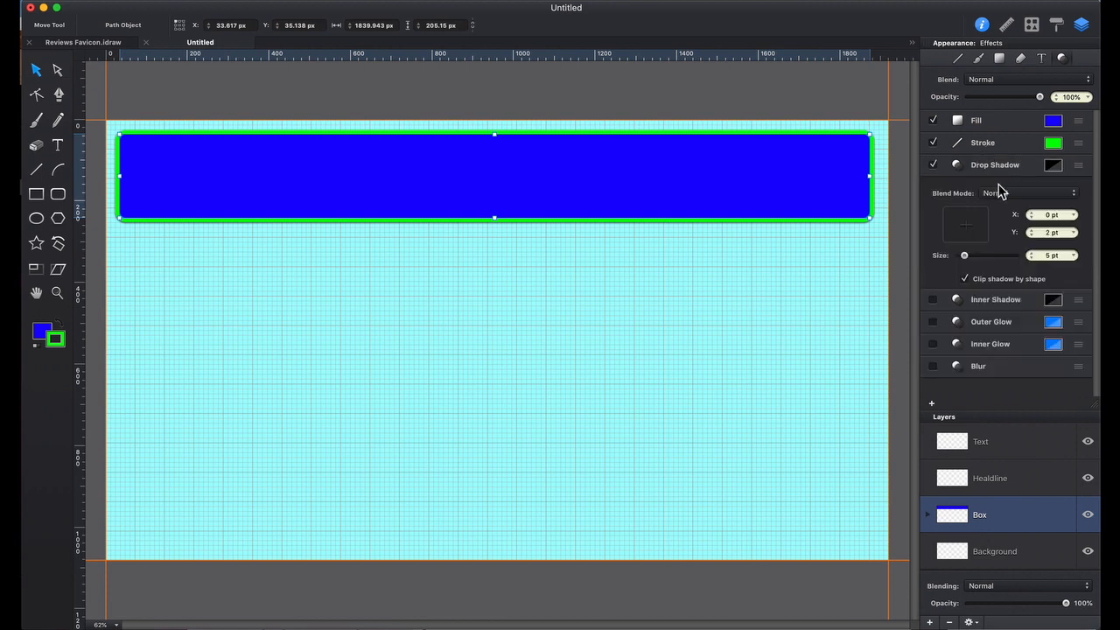
click(1030, 214)
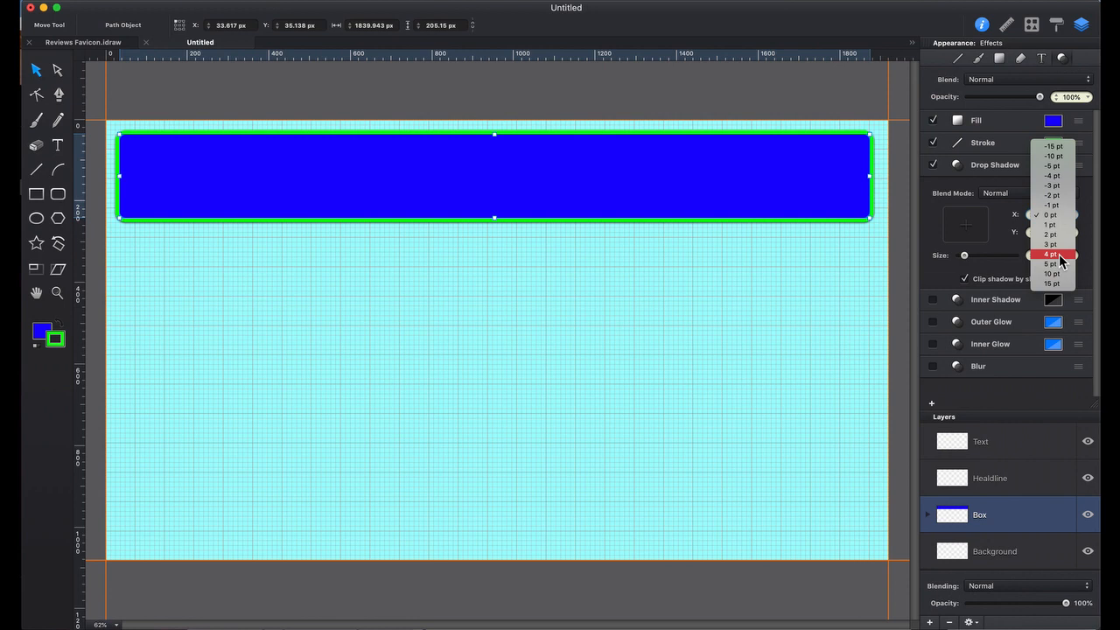
click(1060, 262)
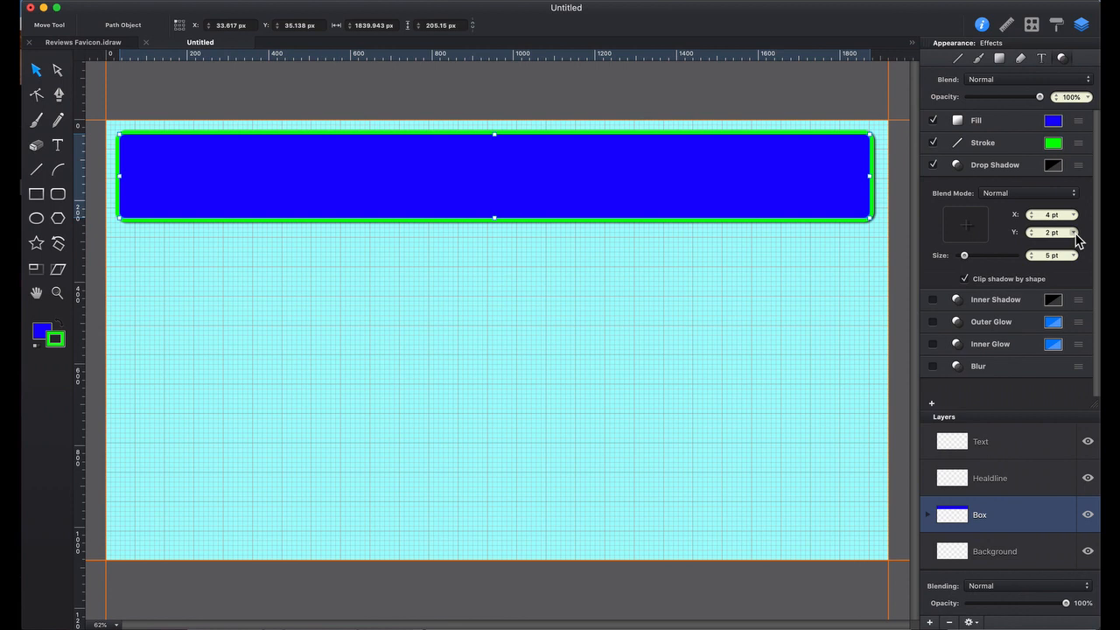
click(1074, 234)
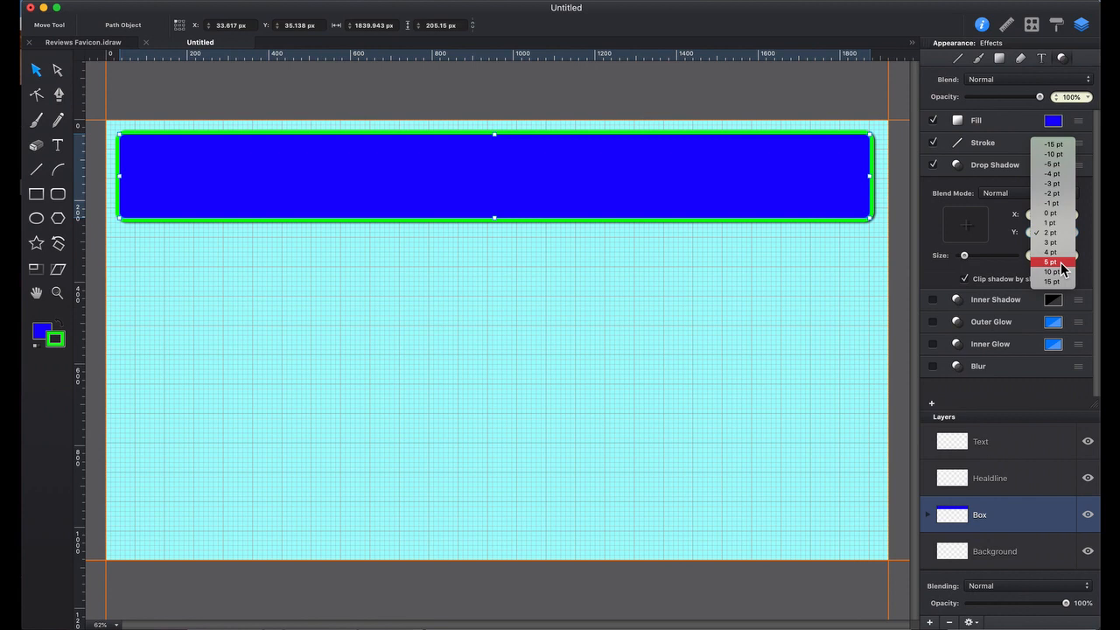
click(1062, 262)
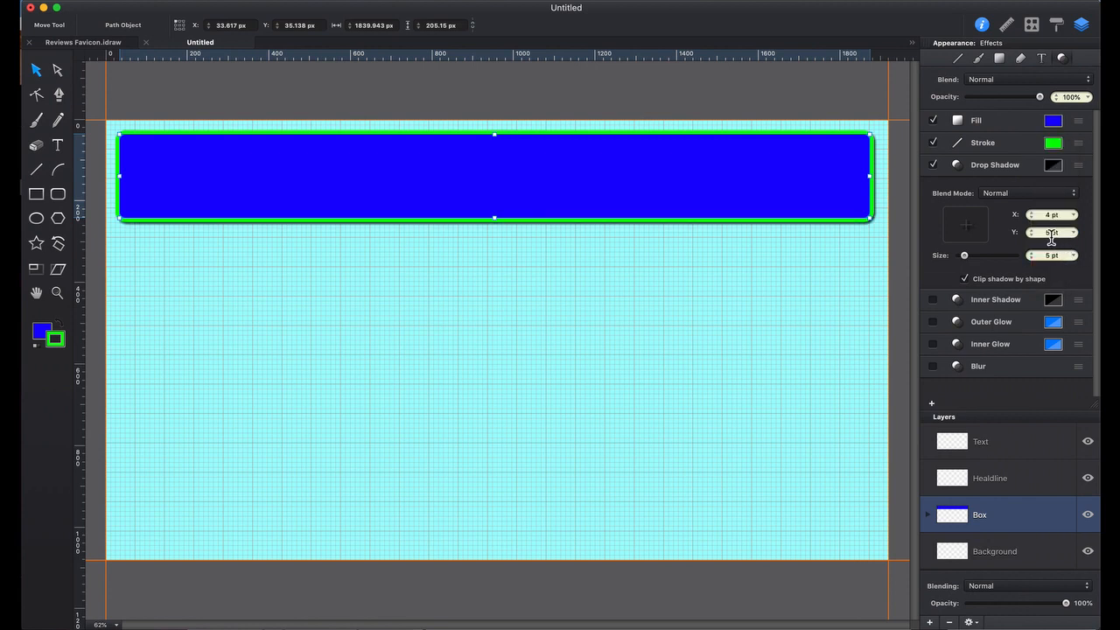
text(6)
key(Return)
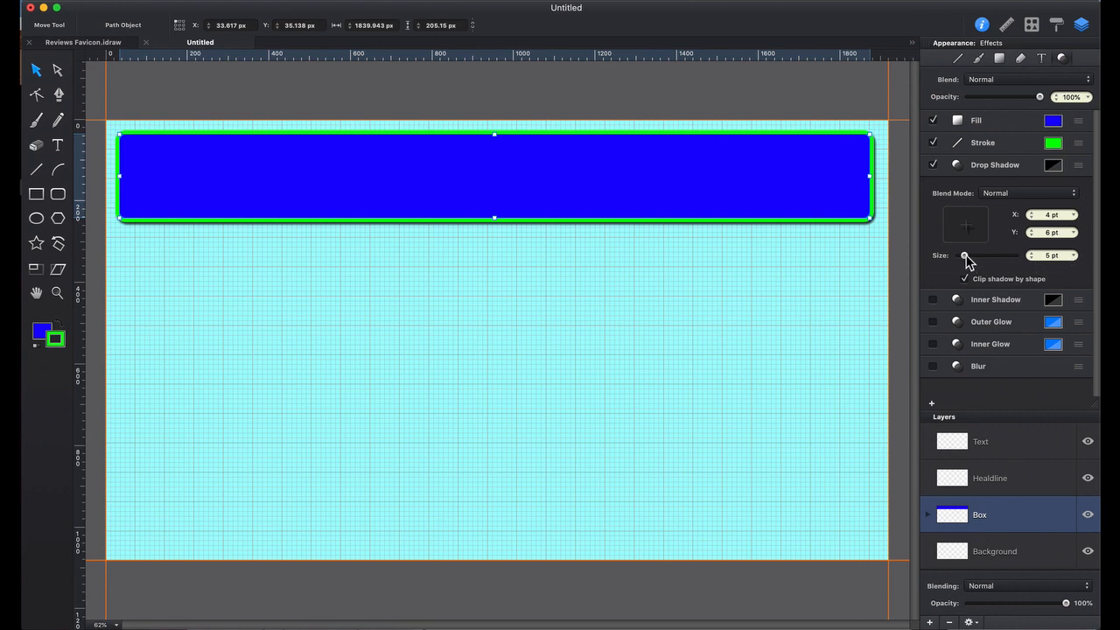
drag(966, 255, 973, 261)
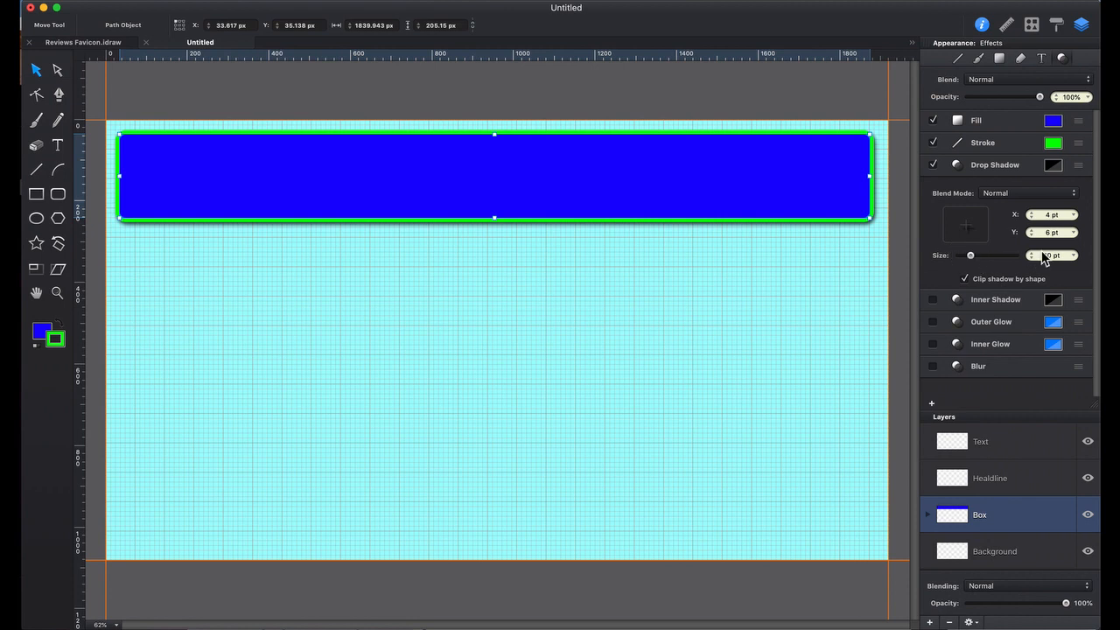
- Increase the box's drop shadow to X 10 pt, Y 12 pt and size 15 pt, and collapse its settings
click(1074, 215)
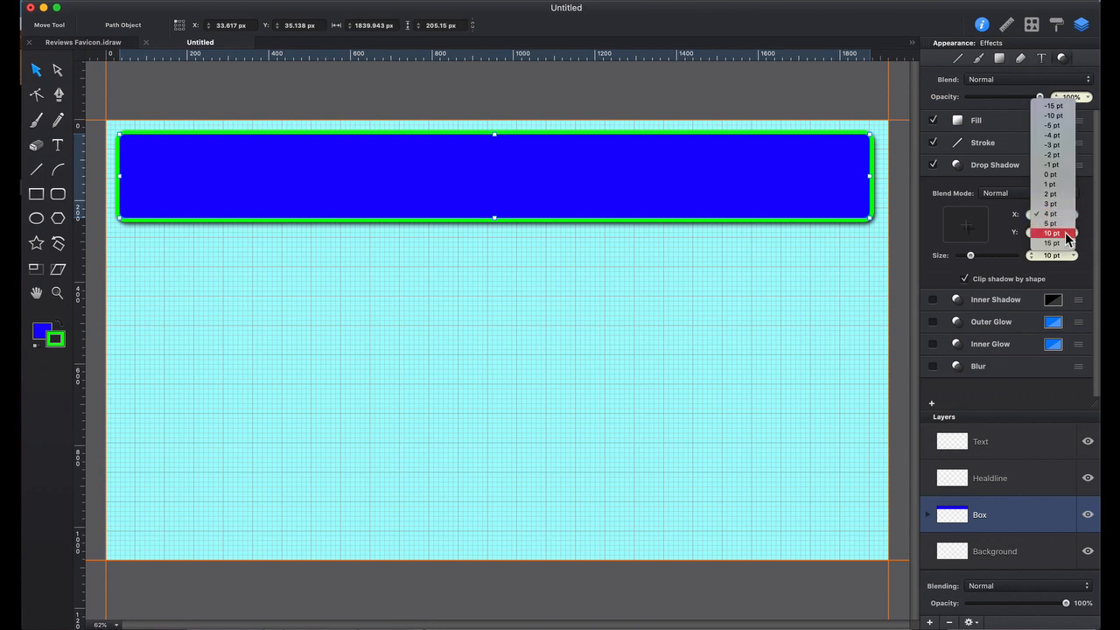
click(1065, 232)
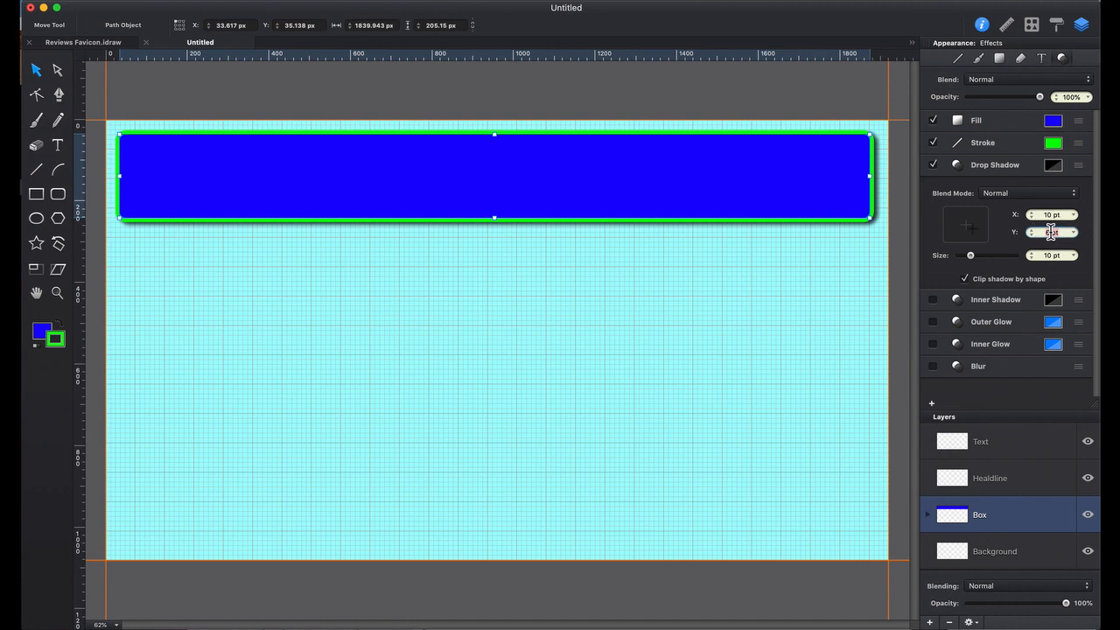
text(12)
key(Return)
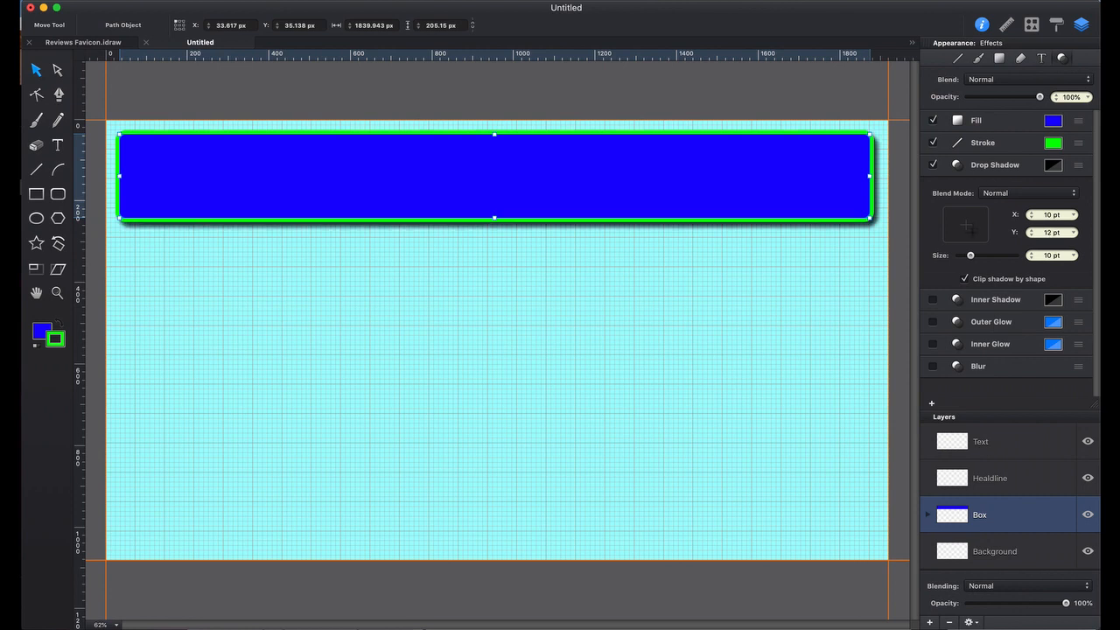
drag(973, 259, 979, 260)
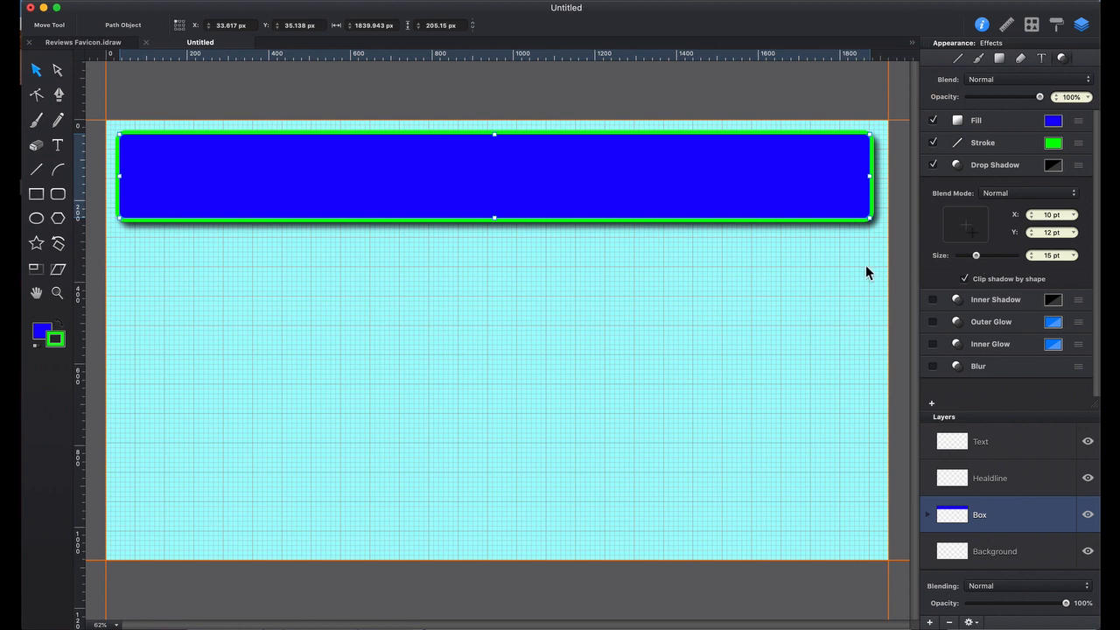
click(994, 168)
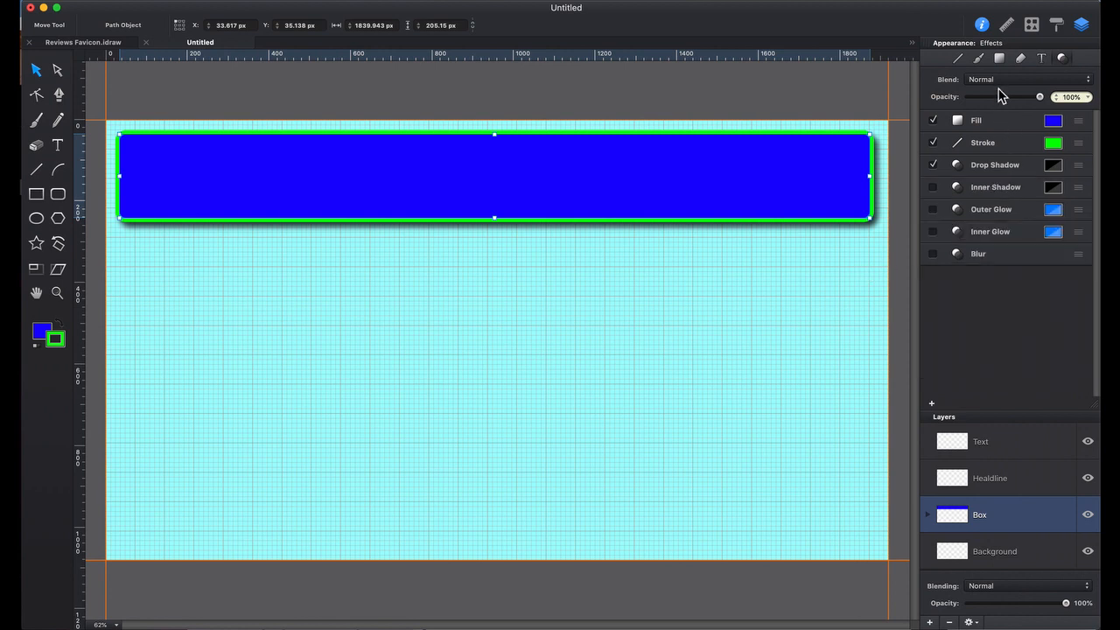
- On the Healdline layer, draw a text frame about 1801 by 149 px inside the blue box
click(1010, 488)
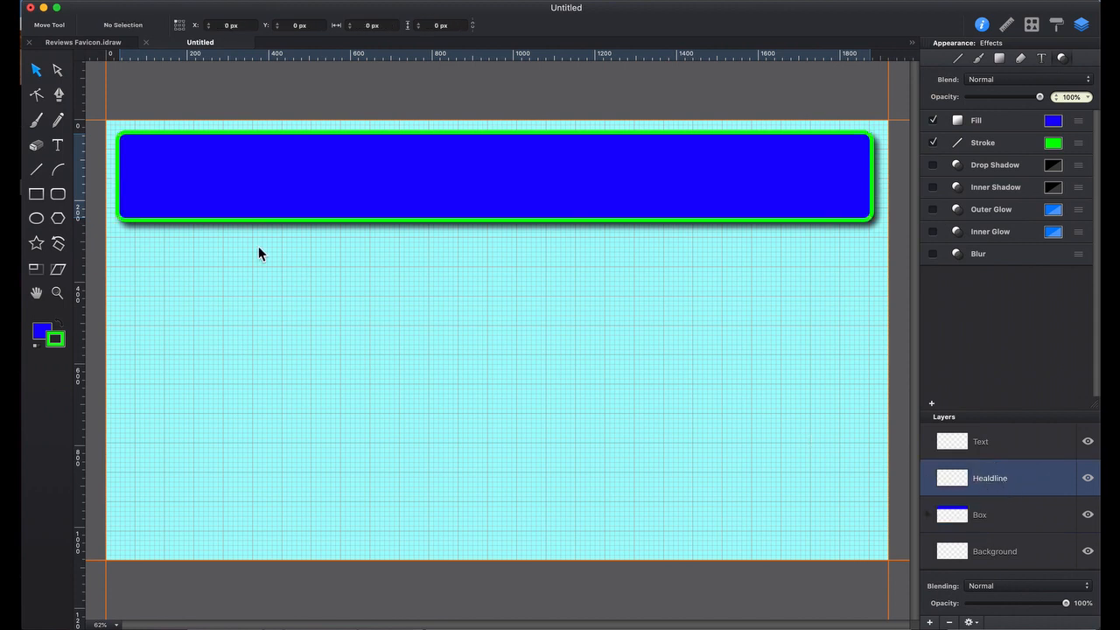
click(58, 147)
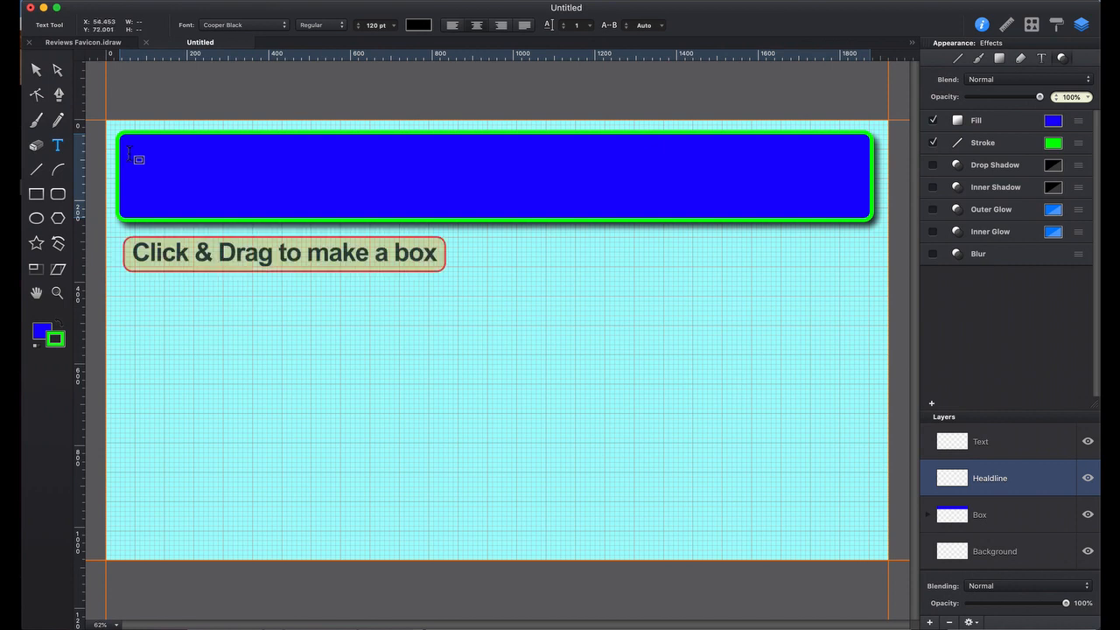
drag(128, 151, 506, 207)
drag(754, 217, 863, 210)
- Enter the headline "Tutorial: Create Thumbnail" in the text frame and finish text editing with the frame selected
text(Tutorial)
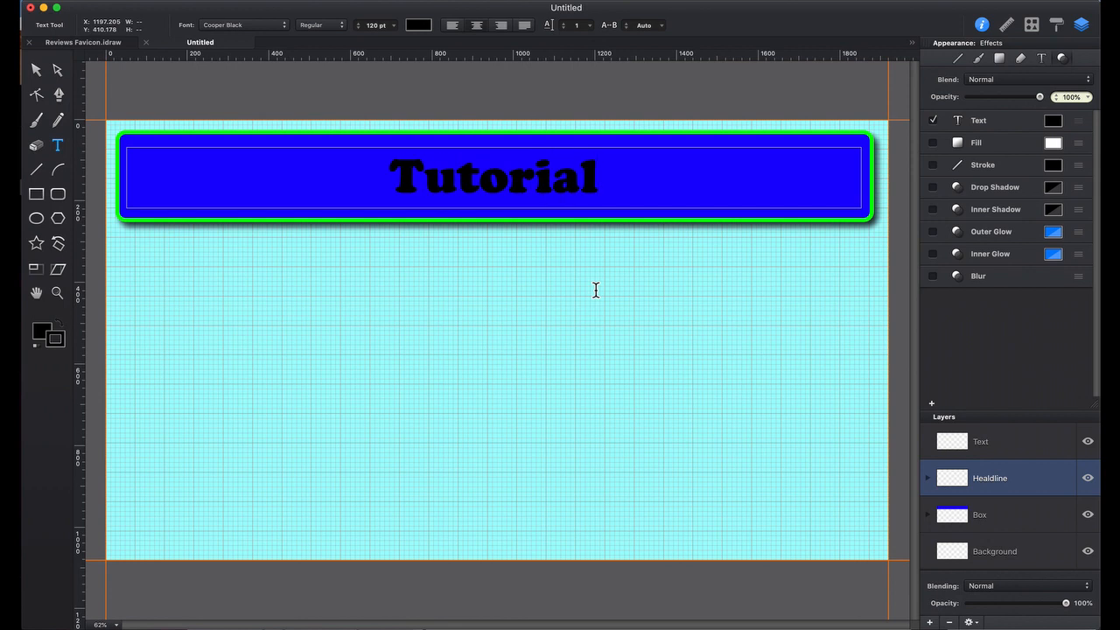
text(:)
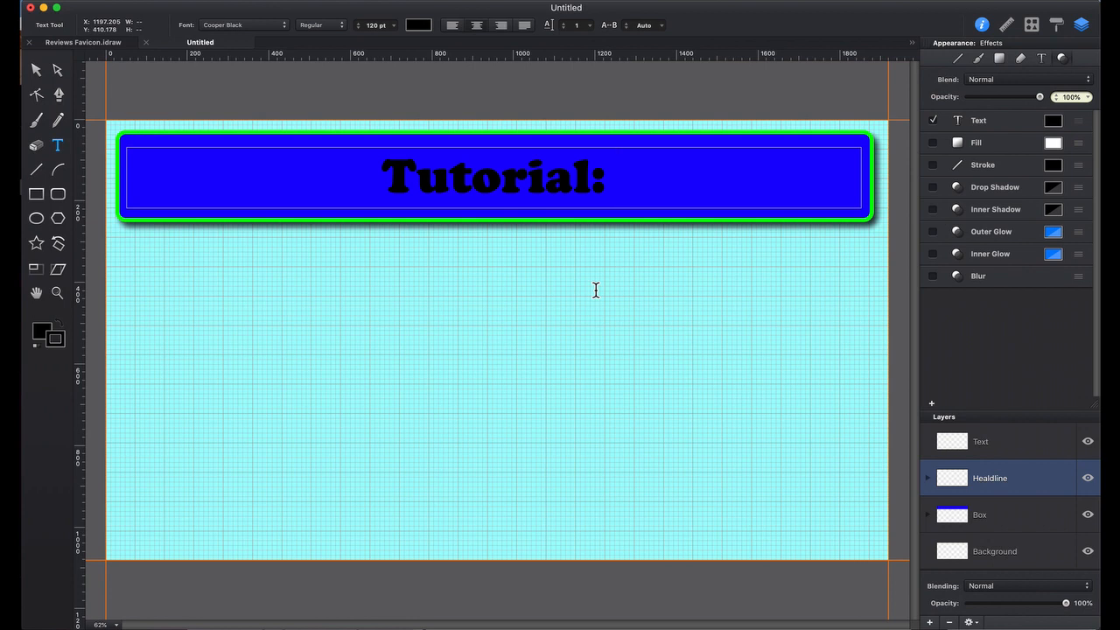
text( Crea)
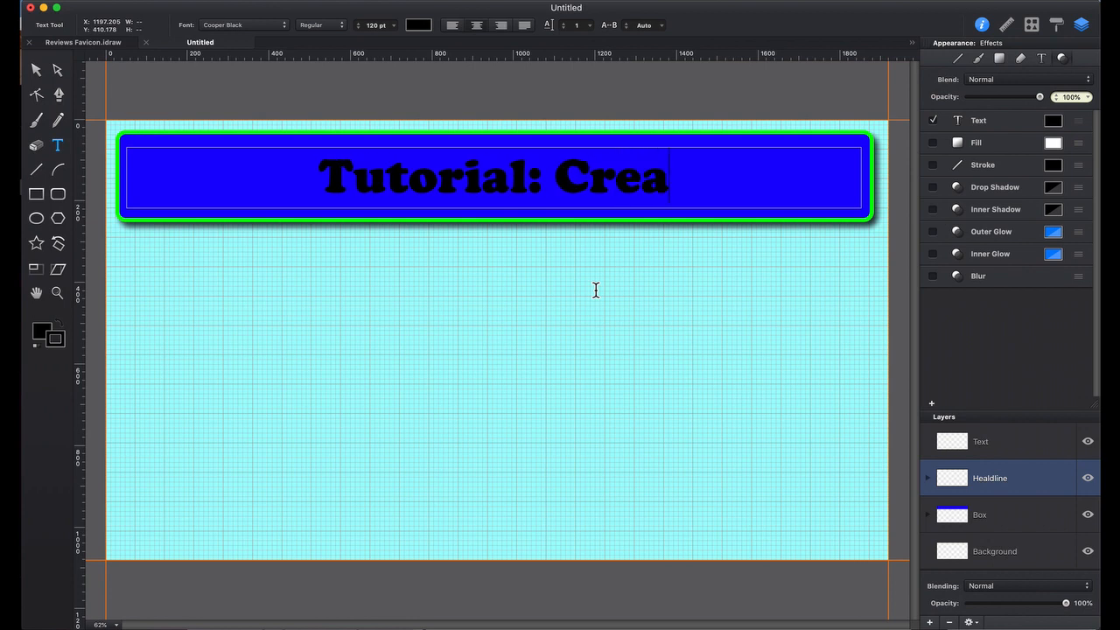
text(te )
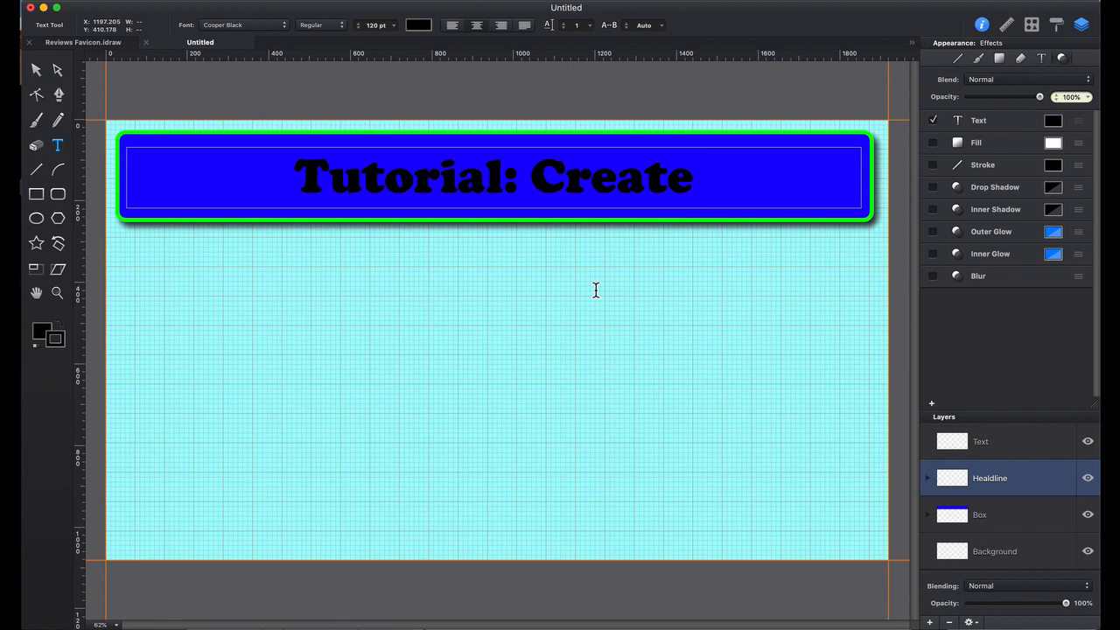
text(Thum)
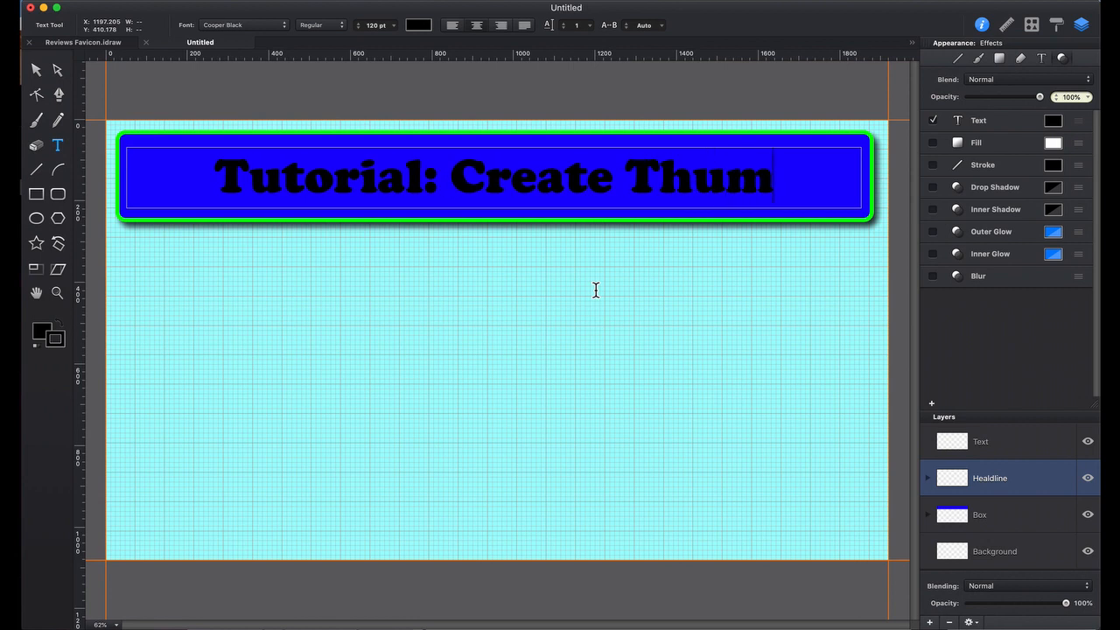
text(bnail)
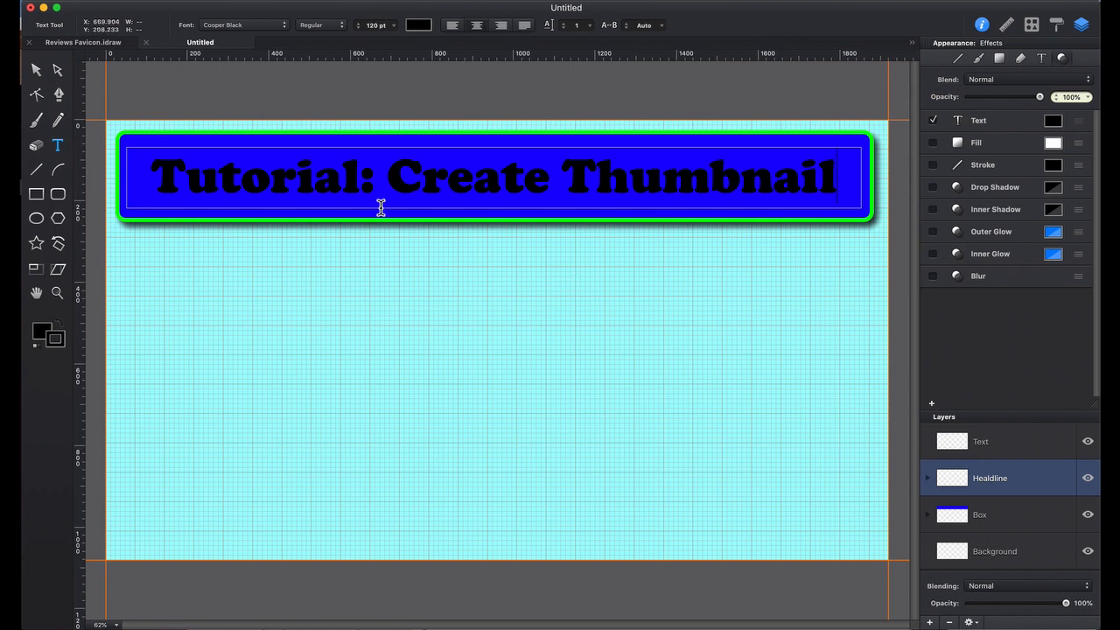
click(37, 75)
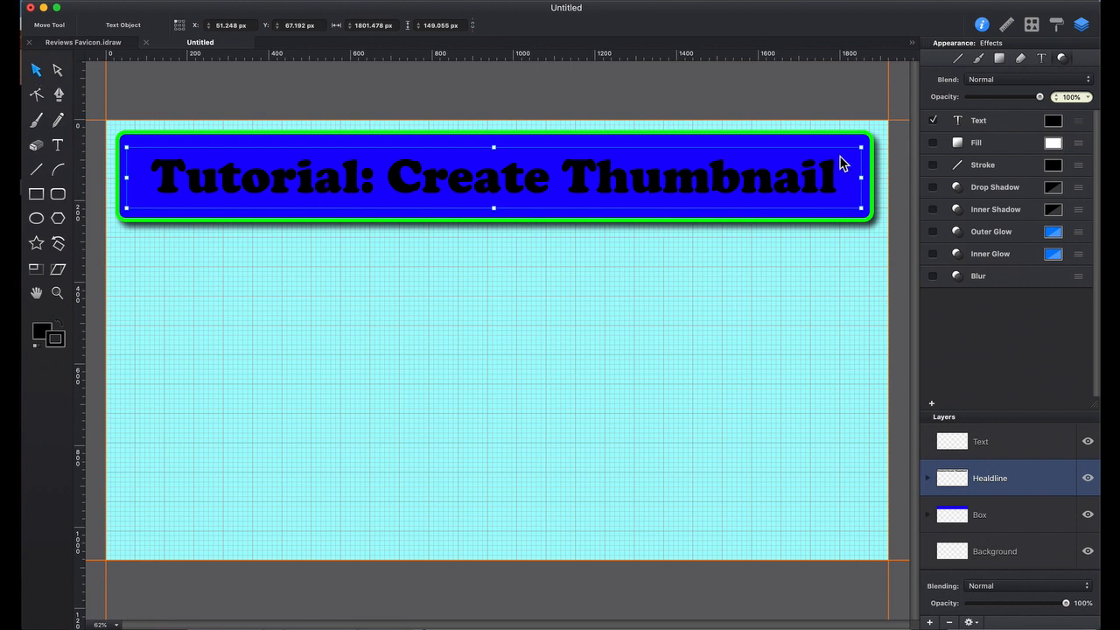
- Browse the available fonts for the headline and keep Cooper Black
click(1043, 59)
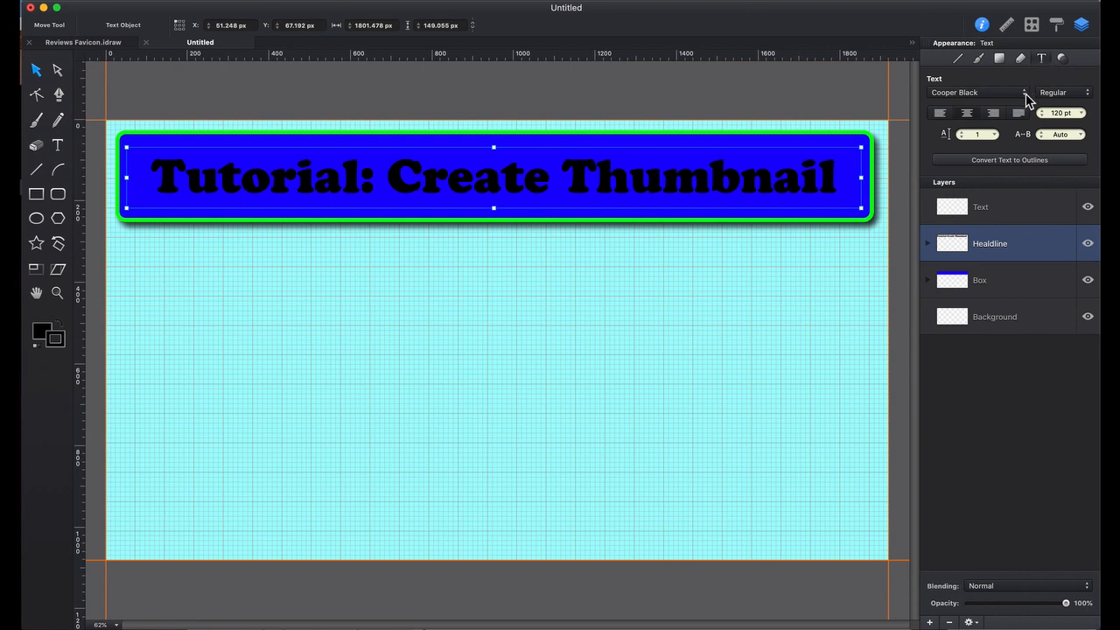
click(1026, 94)
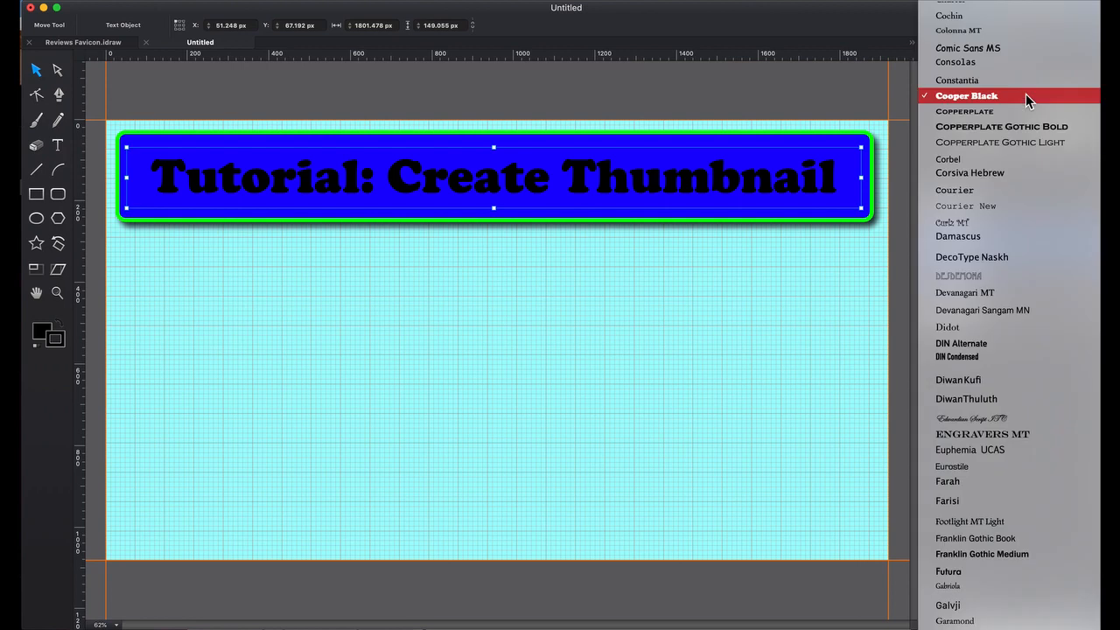
scroll(1032, 151, up, 10)
scroll(1032, 150, down, 3)
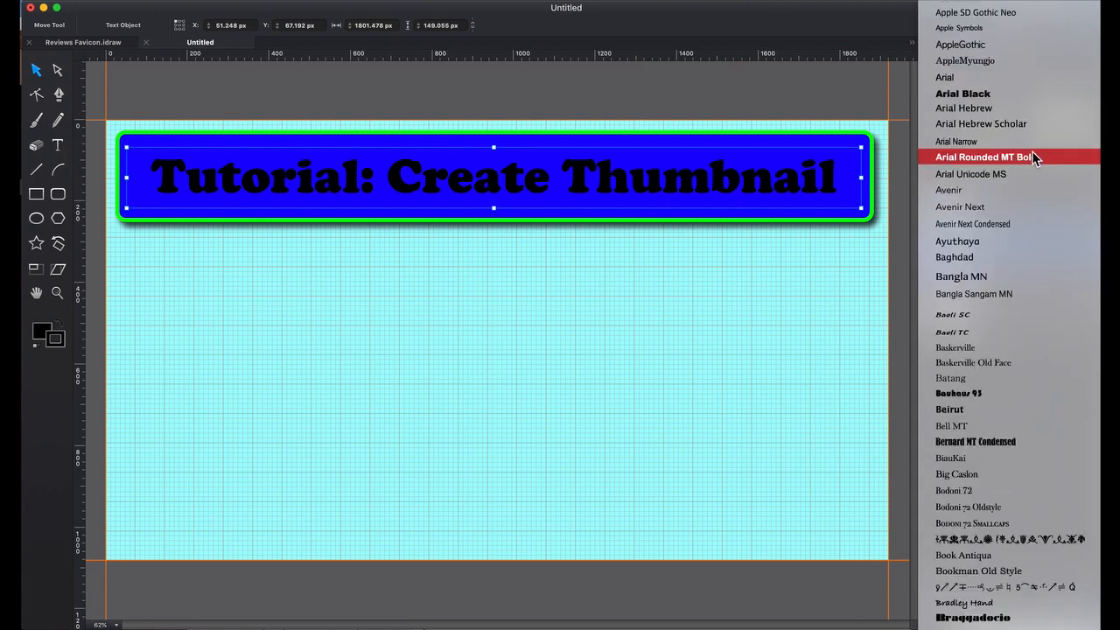
scroll(1035, 157, down, 5)
scroll(1034, 157, down, 6)
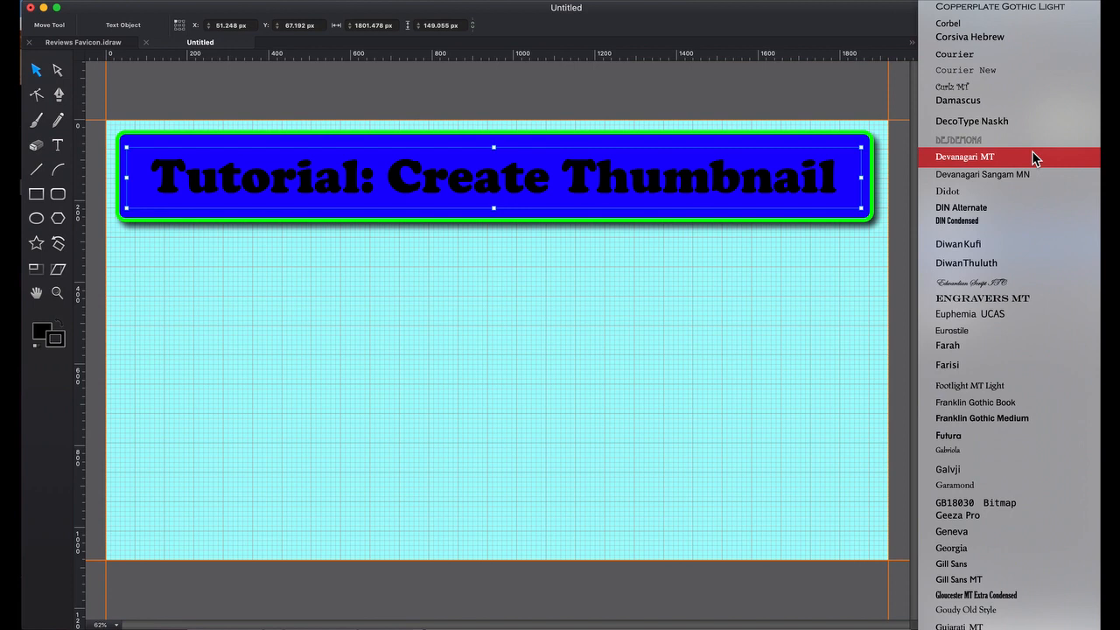
scroll(1032, 158, up, 2)
scroll(1031, 151, up, 1)
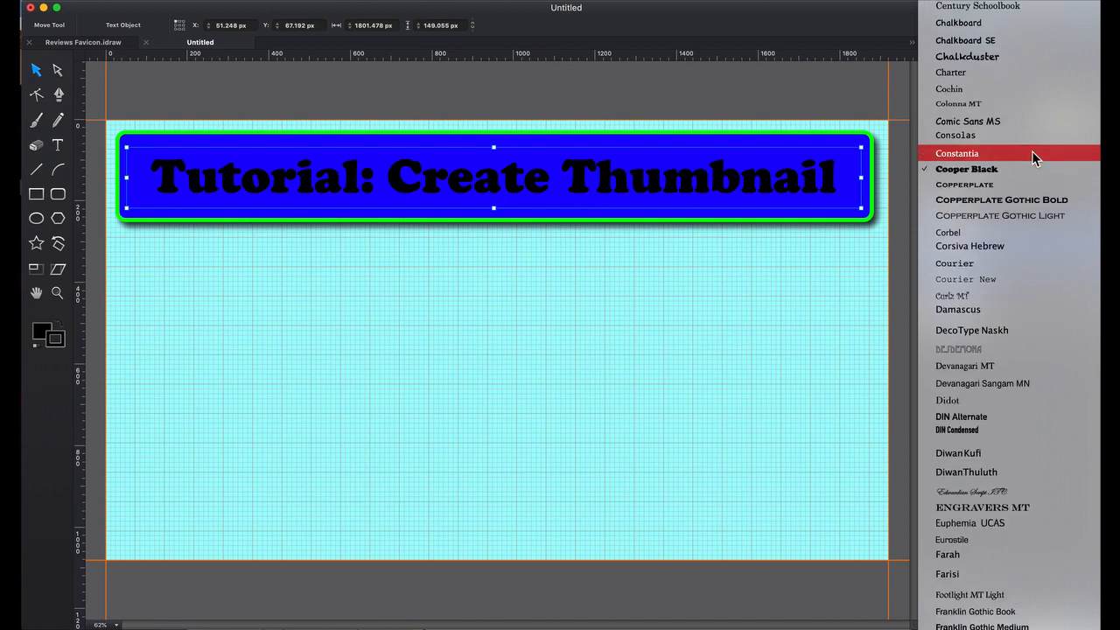
click(1012, 169)
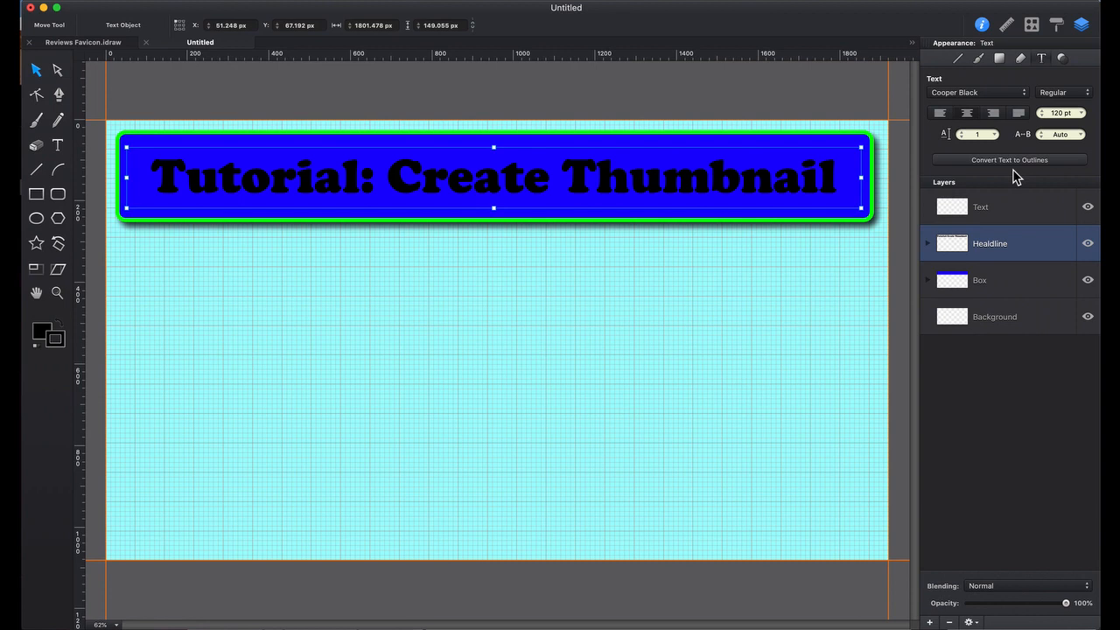
- Examine the font styles and preset font sizes offered for the headline, keeping the current settings
click(1088, 98)
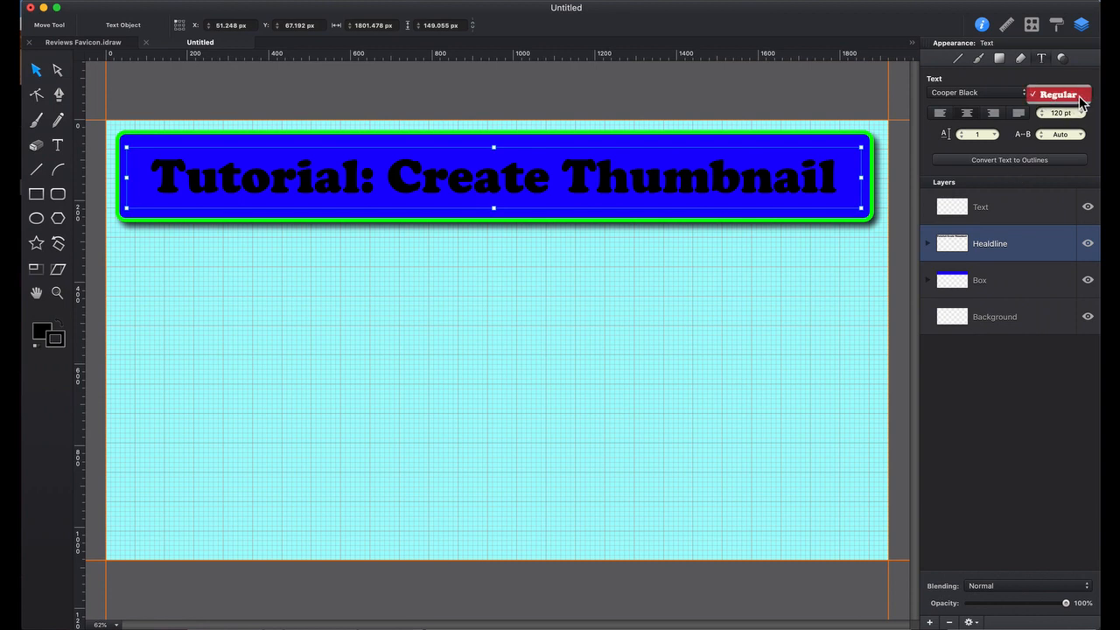
click(1087, 96)
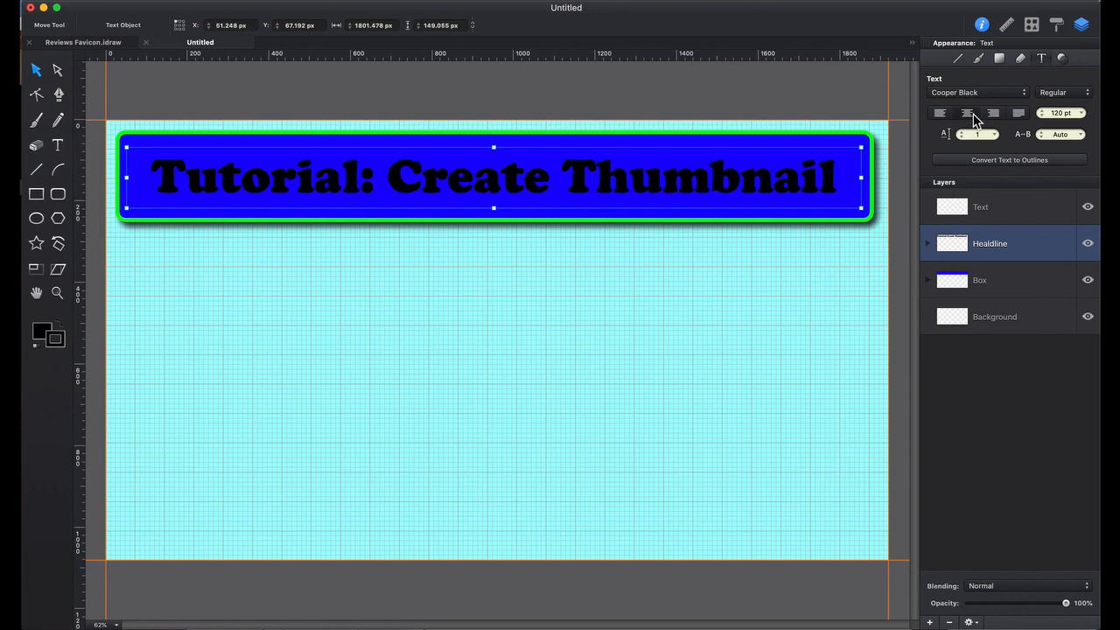
click(1082, 113)
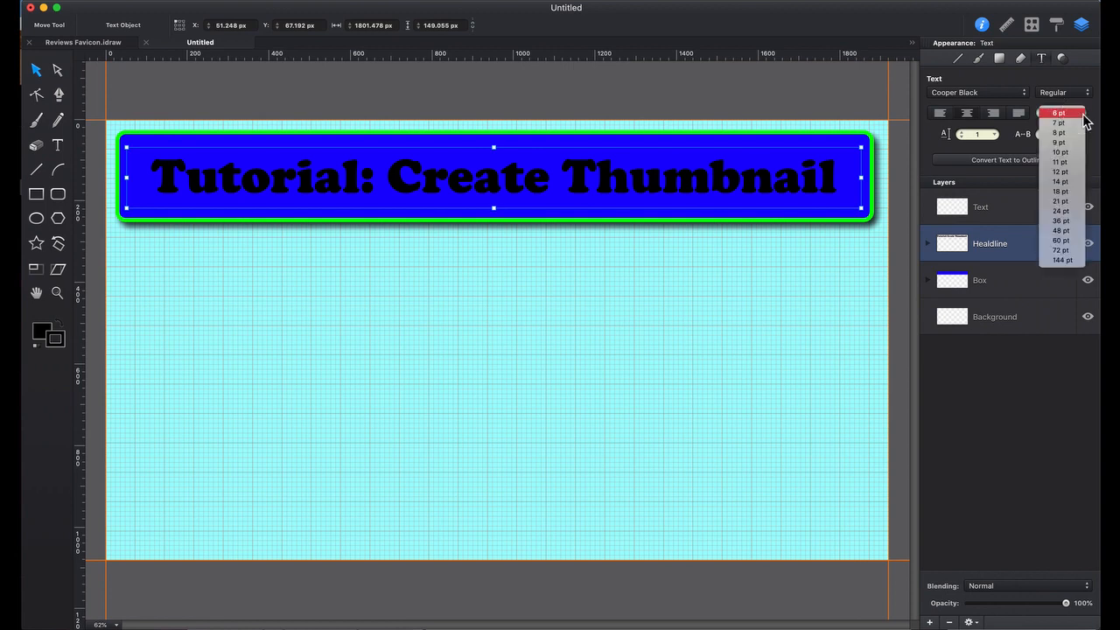
click(1094, 112)
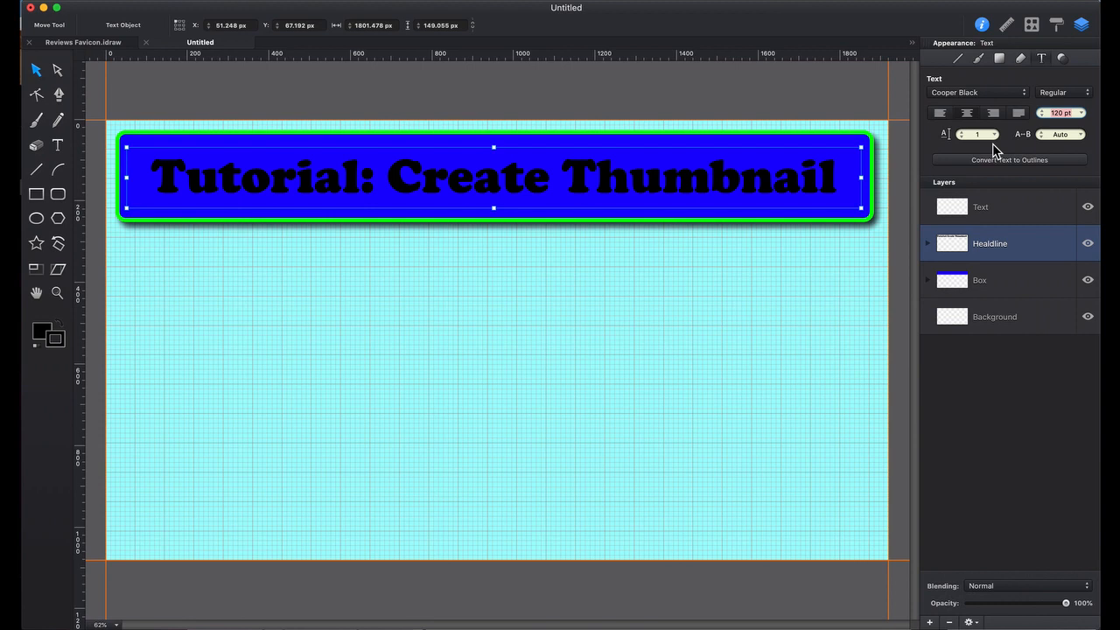
- Try character spacing values of -2, -10 and 0 on the headline
click(1083, 136)
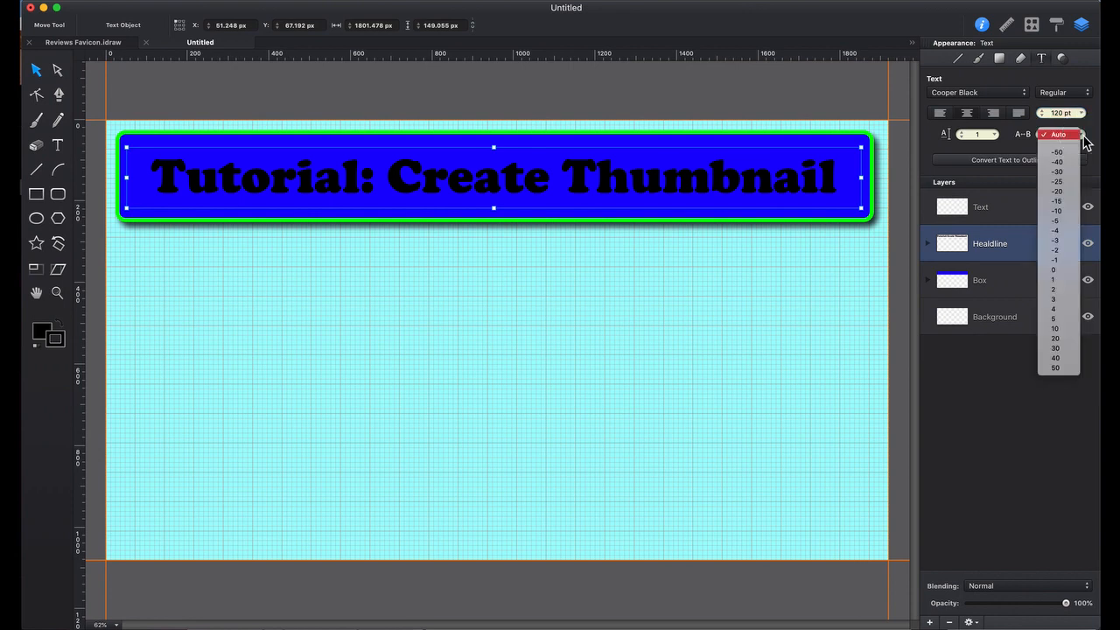
click(1062, 252)
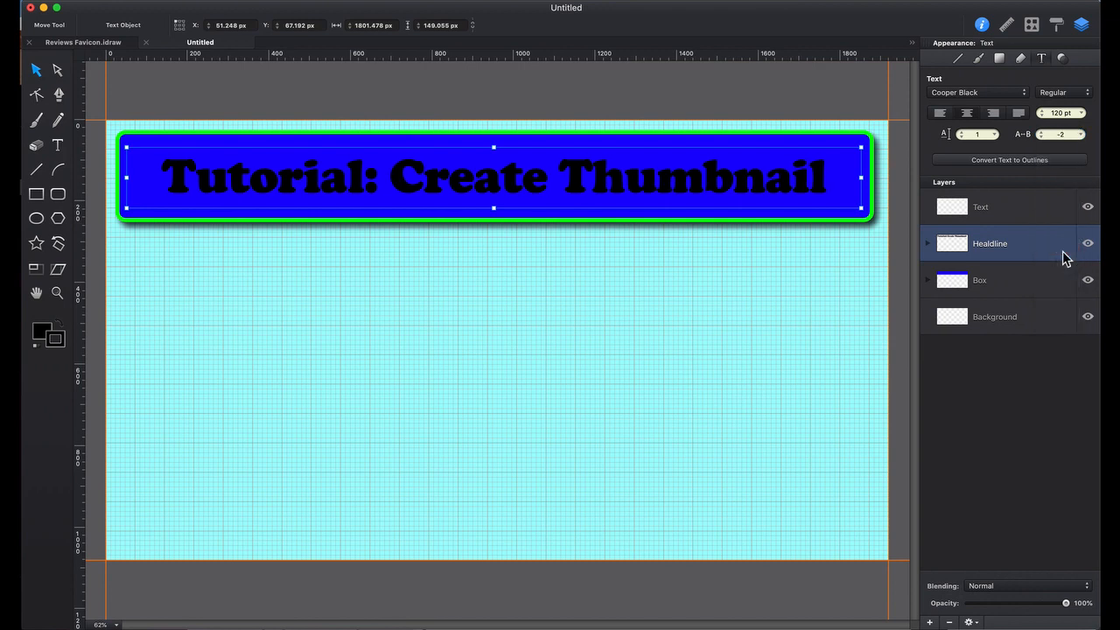
click(1080, 136)
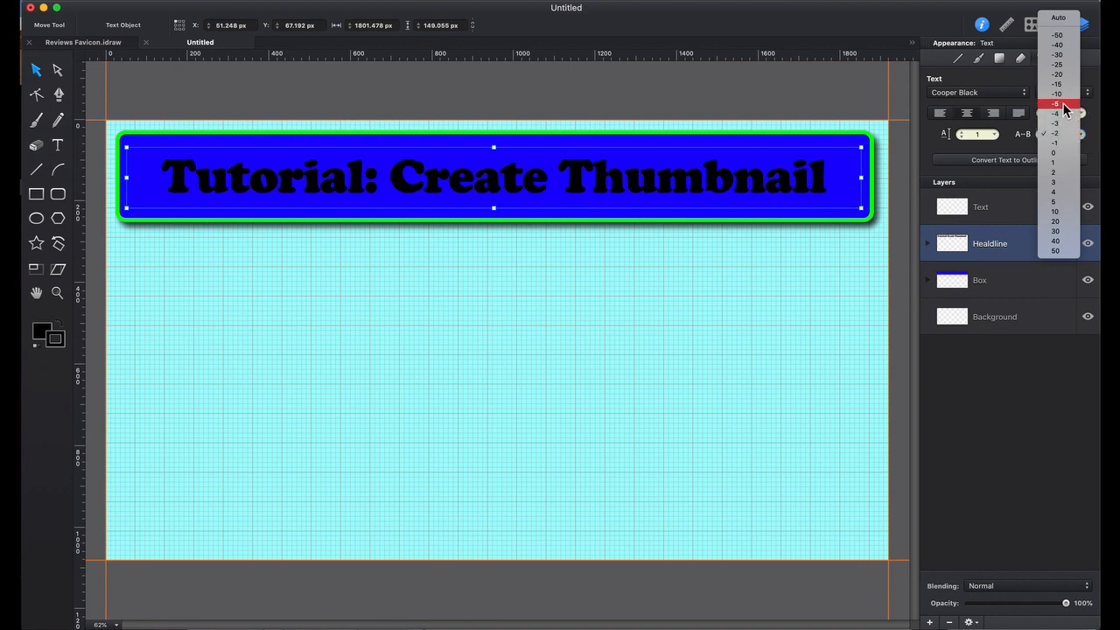
click(1065, 96)
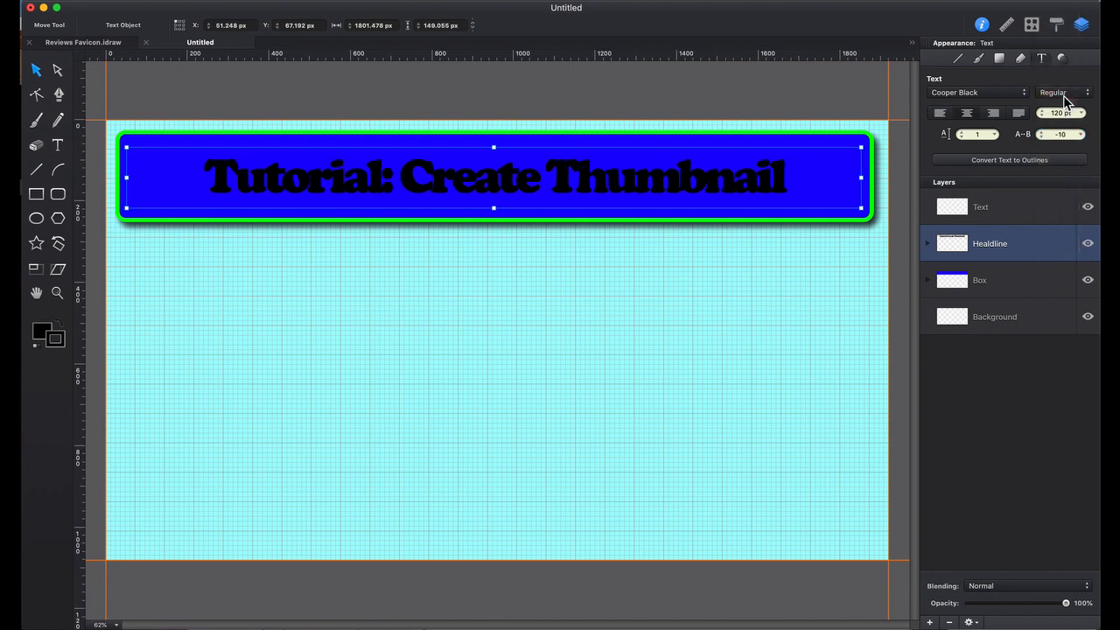
click(1082, 136)
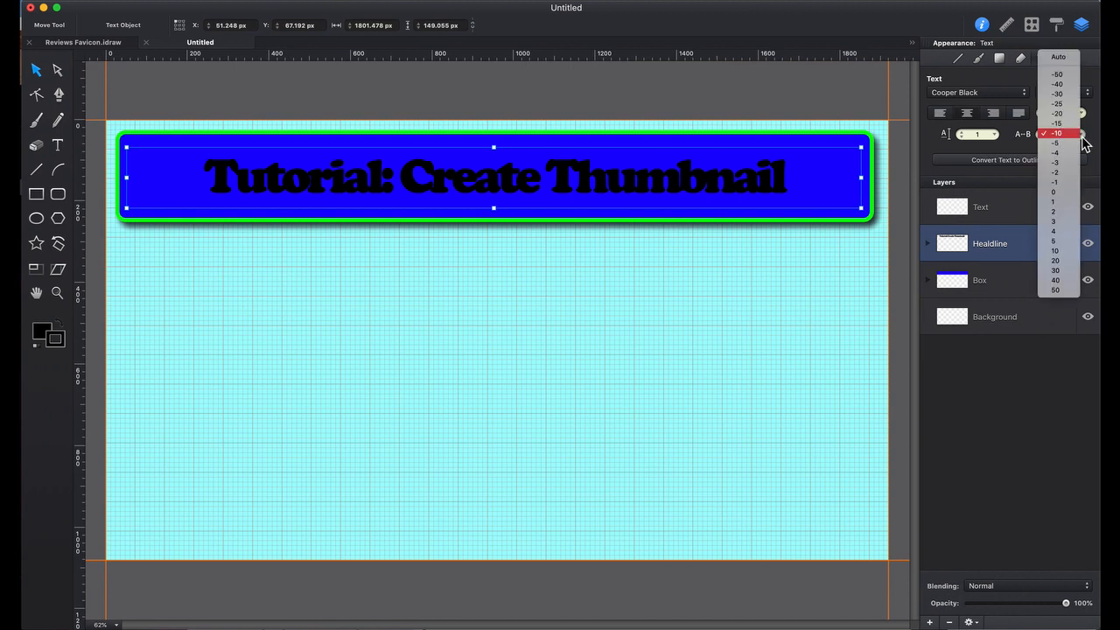
click(1063, 192)
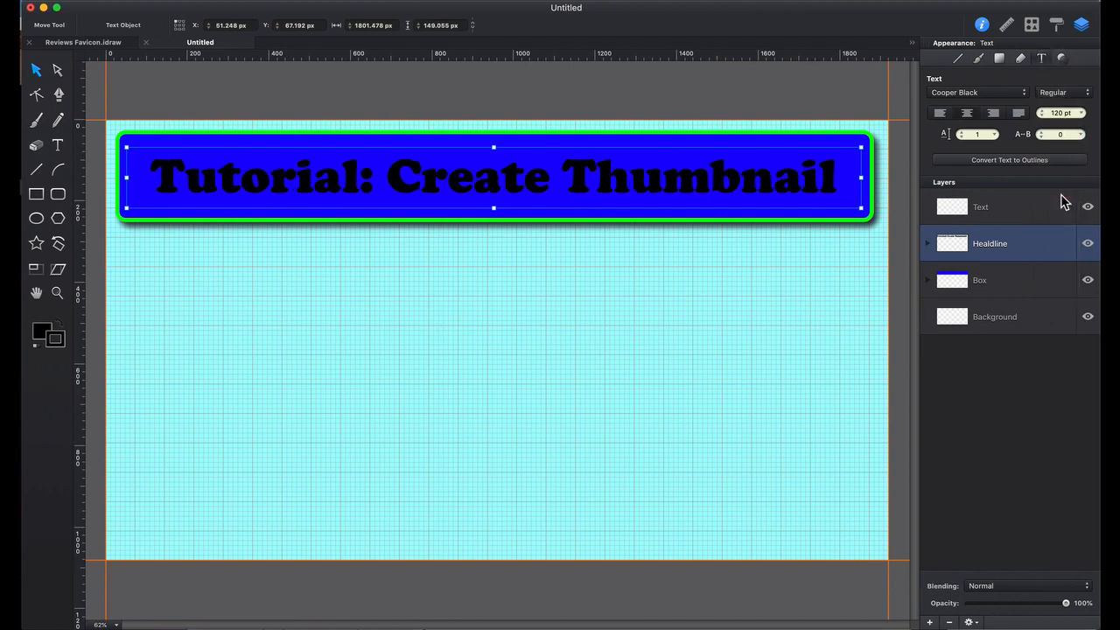
- Set the headline's character spacing to 5 and widen its text frame on both sides to about 1834 px
click(1082, 135)
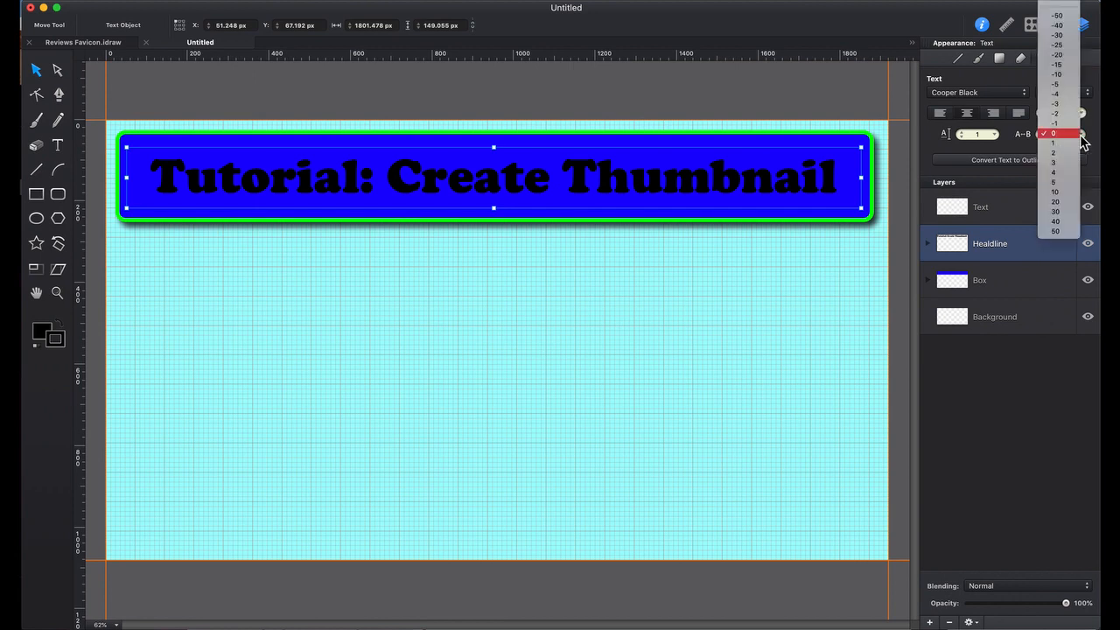
click(1063, 183)
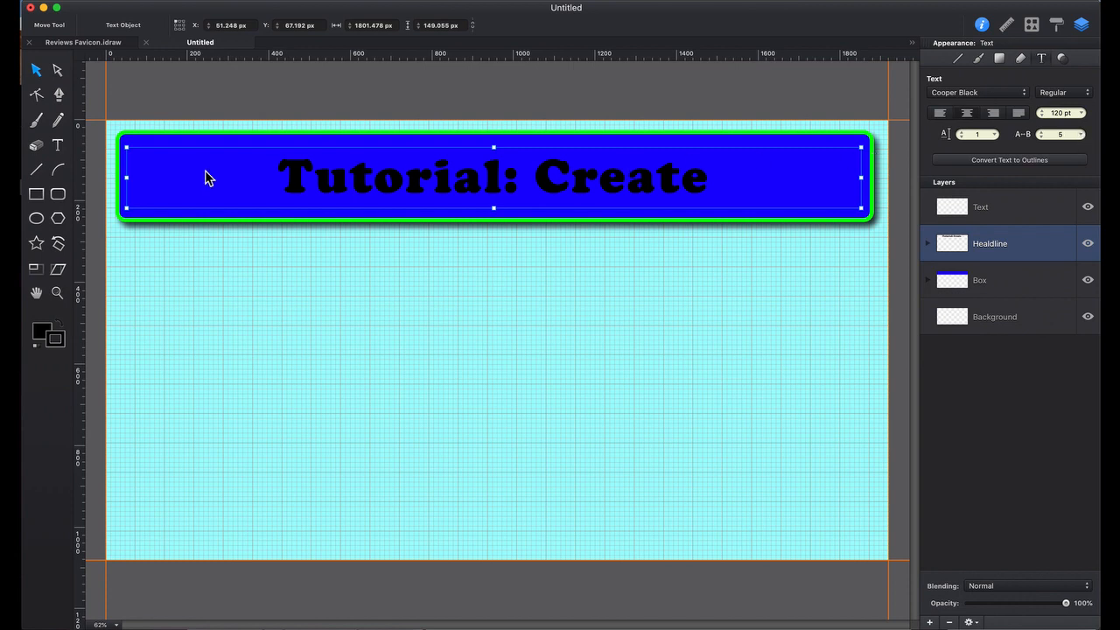
drag(127, 178, 120, 181)
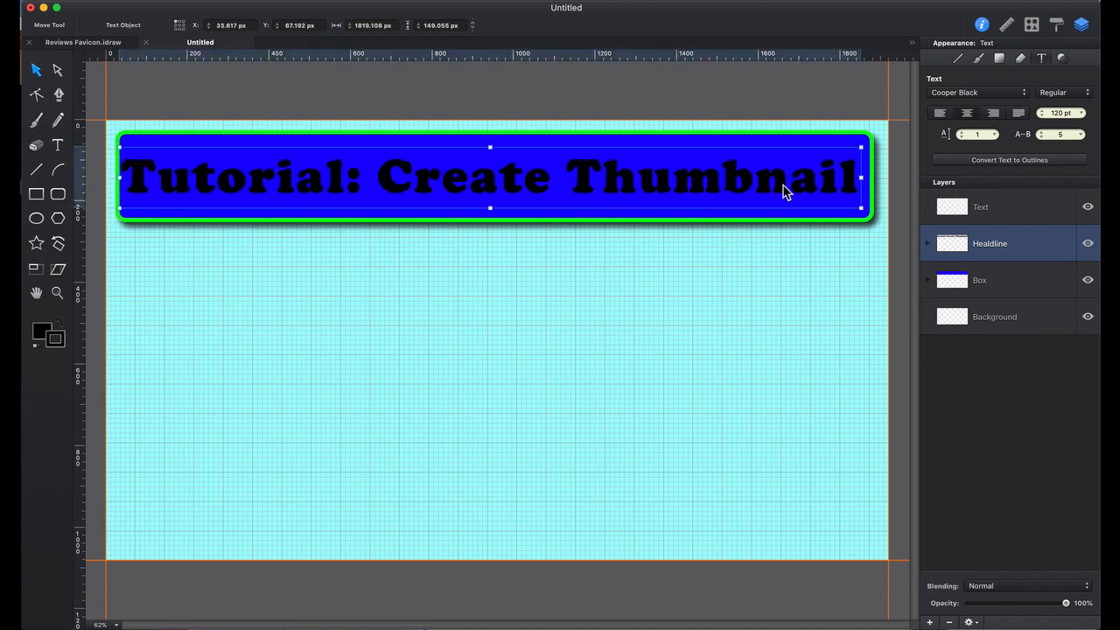
drag(862, 179, 868, 181)
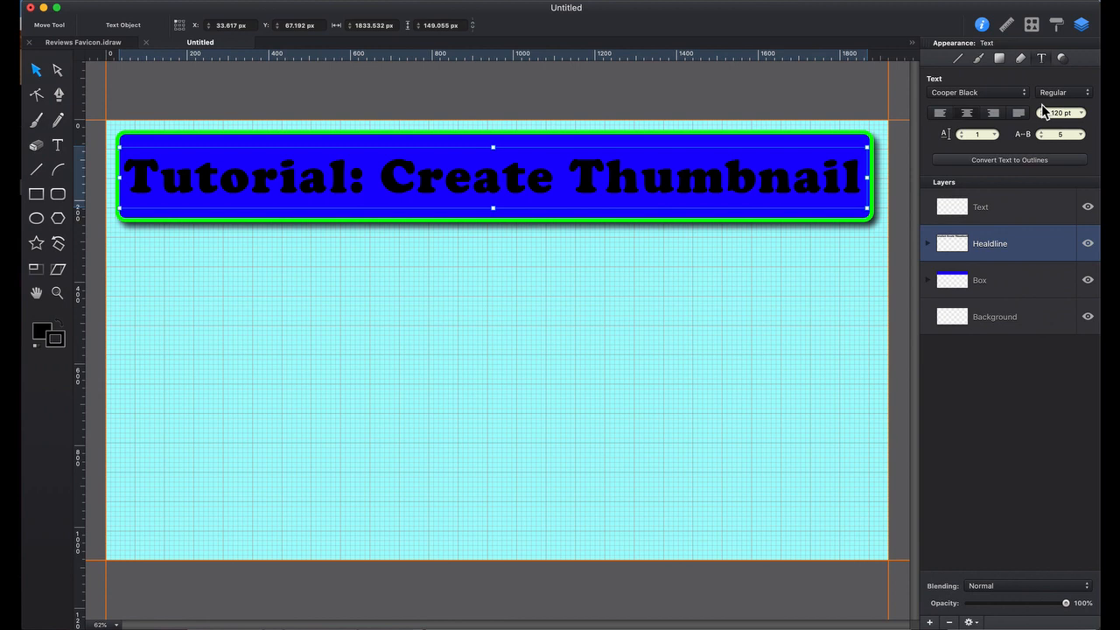
- Set the headline's text color to green with RGB 0, 255, 0 and 100% alpha
click(1062, 58)
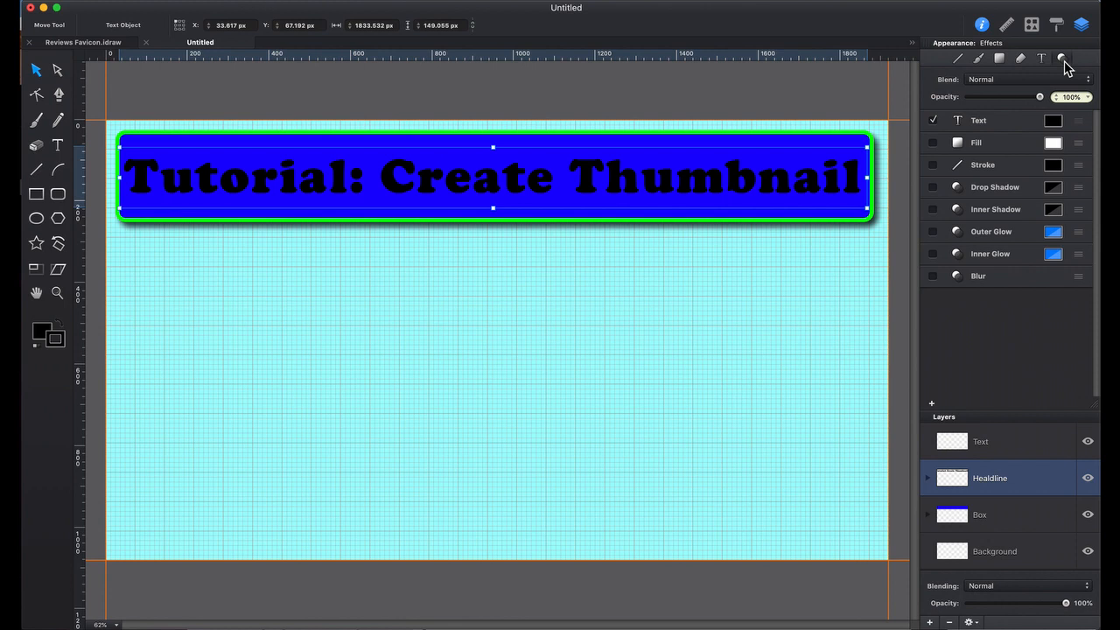
click(1053, 122)
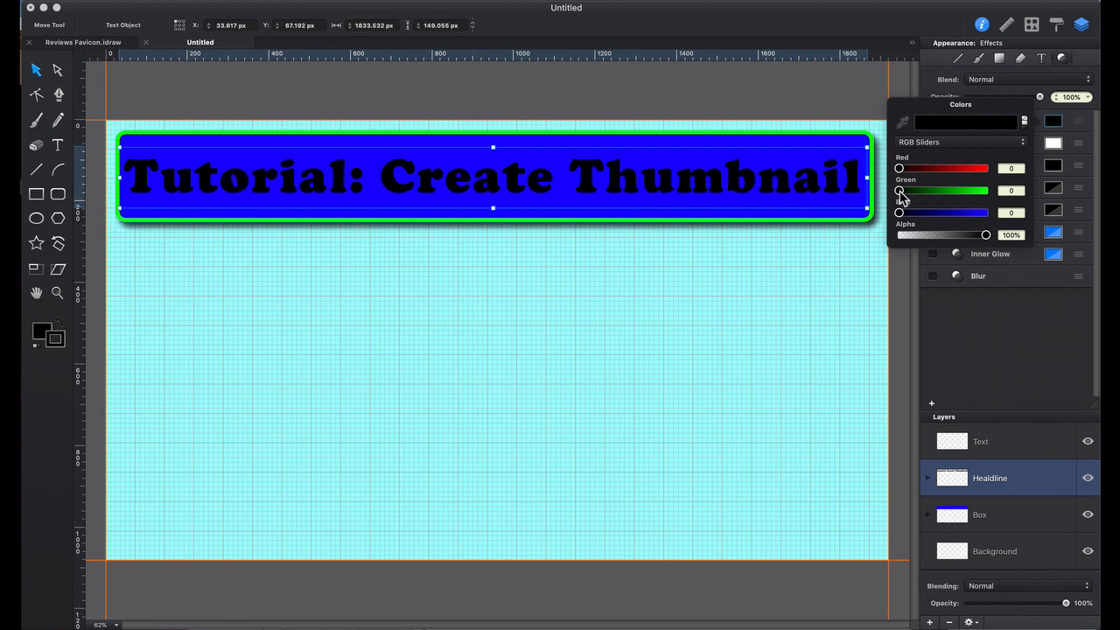
drag(900, 192, 989, 192)
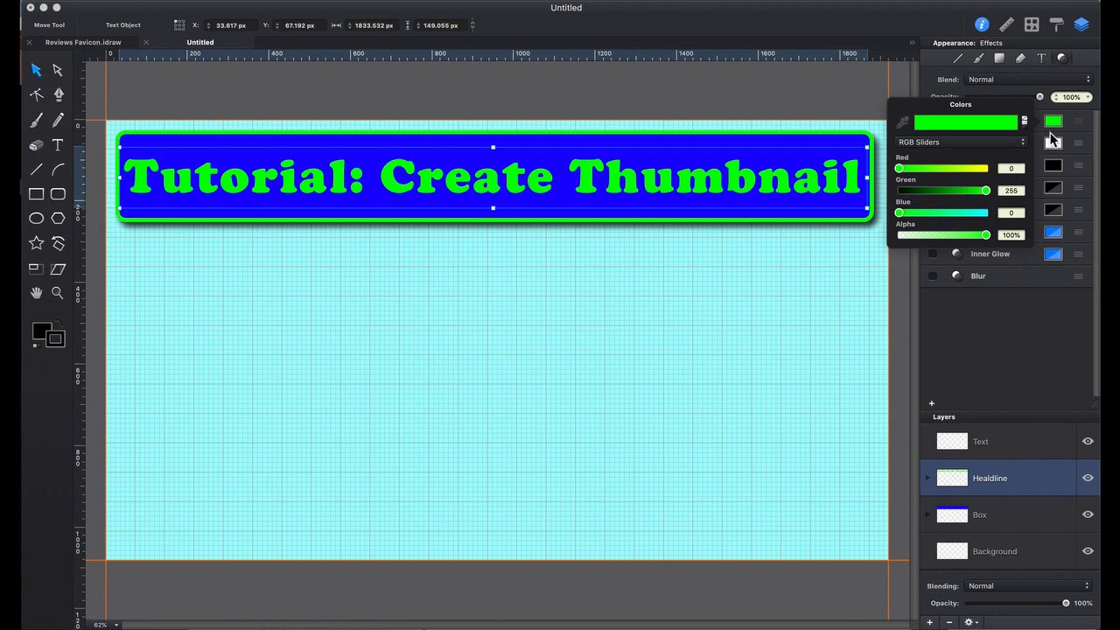
click(1054, 126)
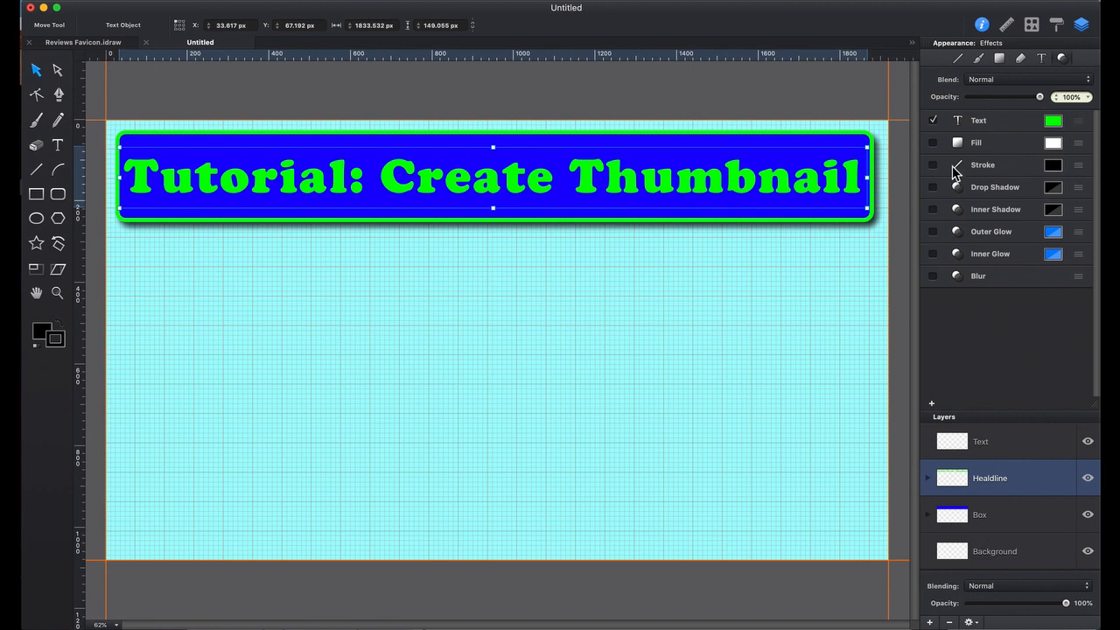
- Add an 8 pt stroke to the headline text and position it outside the letters
click(933, 166)
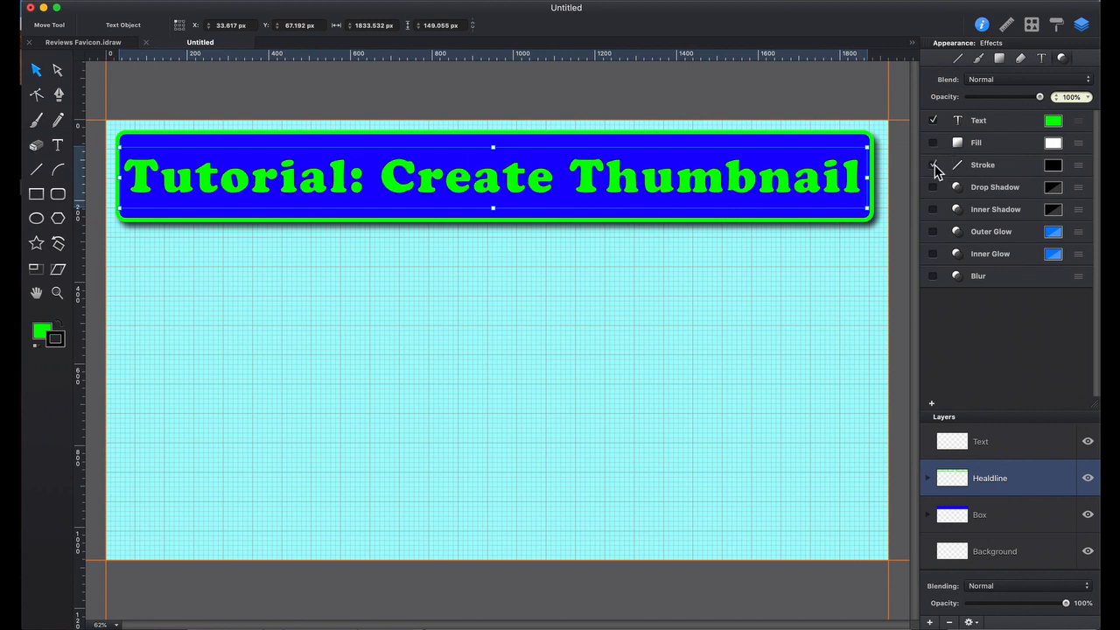
click(984, 166)
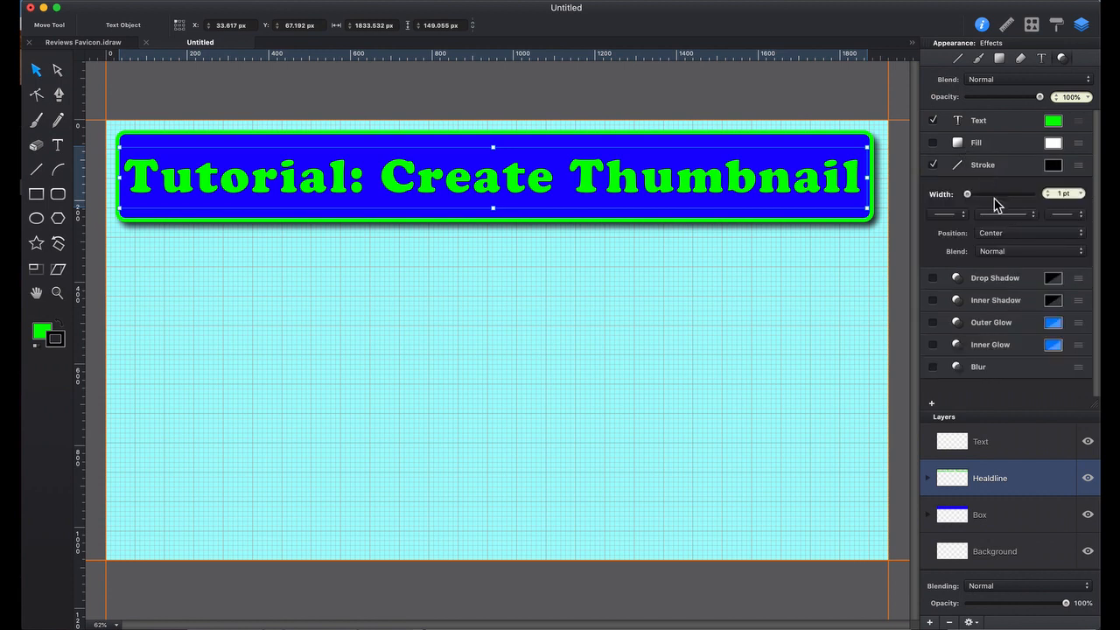
drag(967, 194, 977, 198)
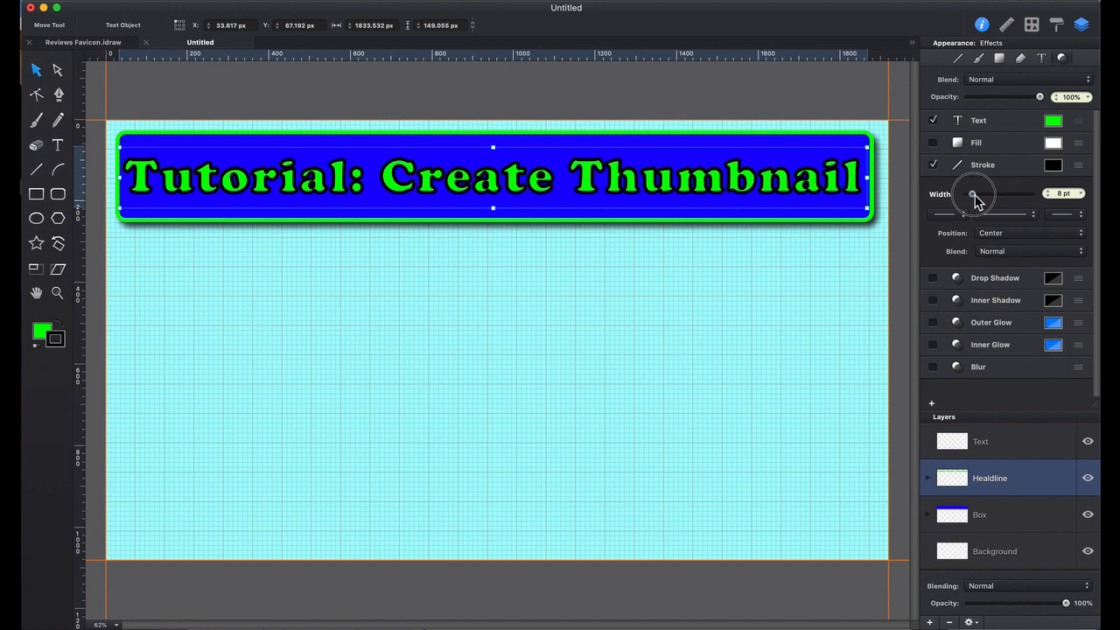
drag(974, 196, 975, 194)
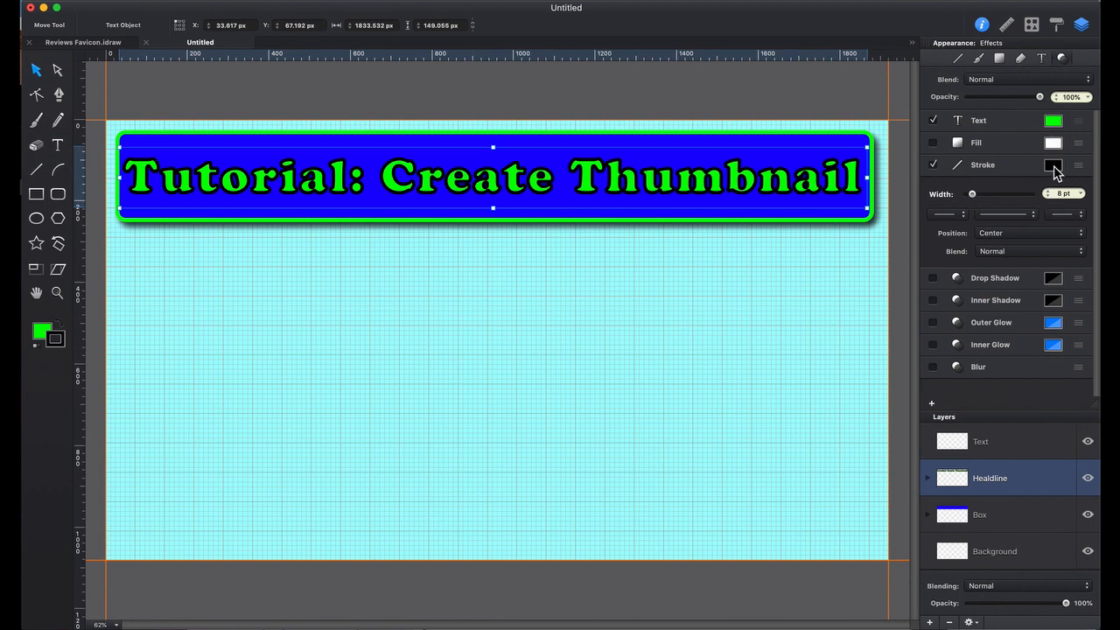
click(1041, 232)
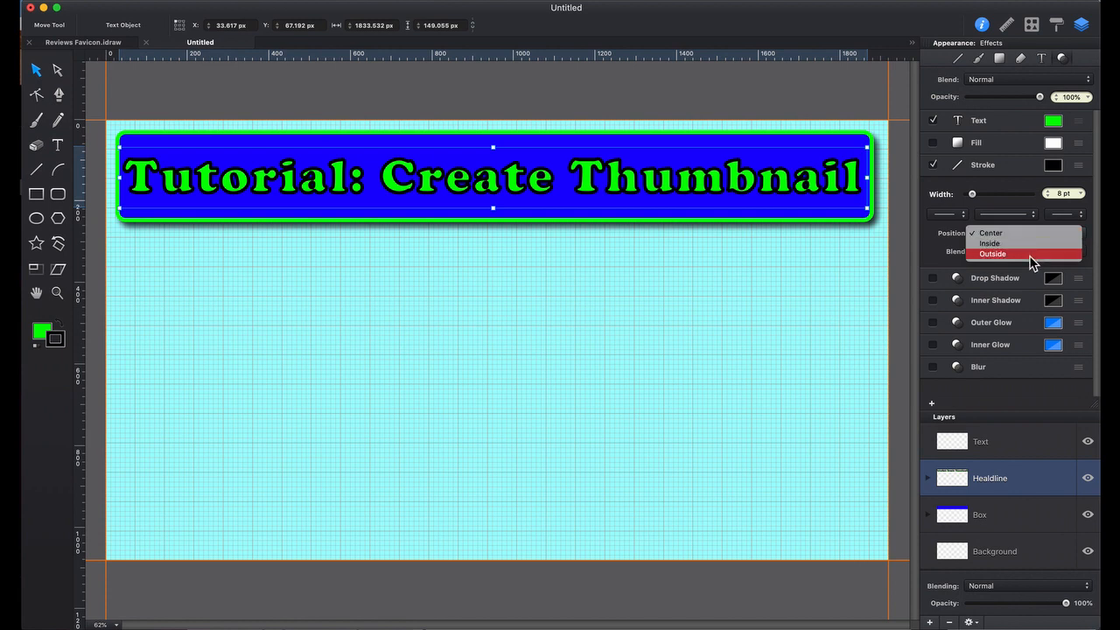
click(1030, 254)
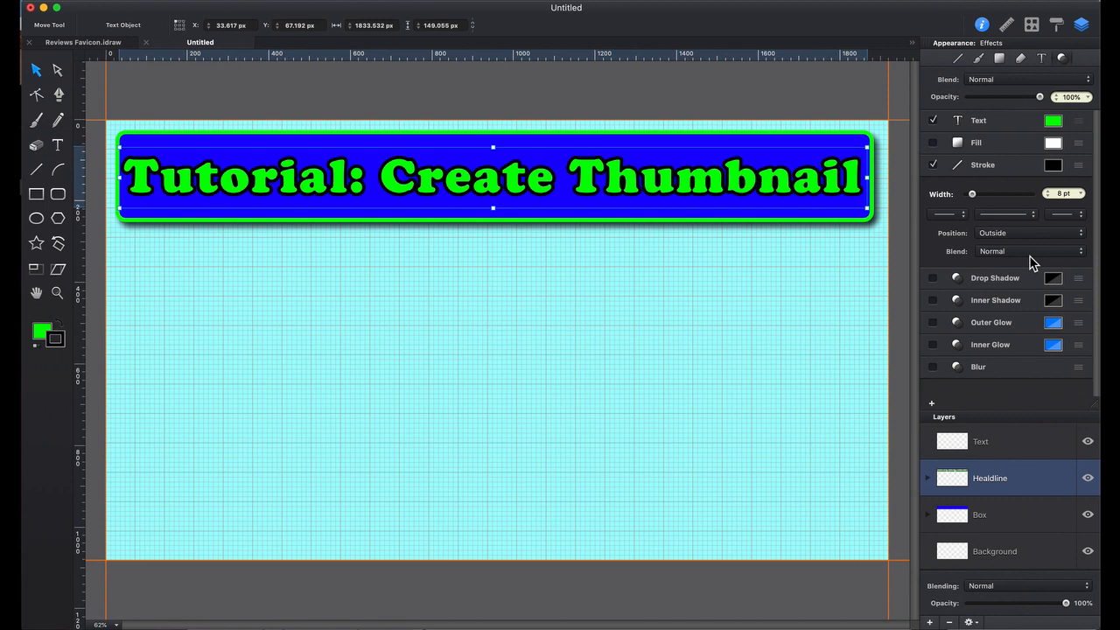
- Try blue (RGB 0, 0, 255) and orange (RGB 255, 148, 0) as the headline's stroke color, and undo the last change
click(1055, 168)
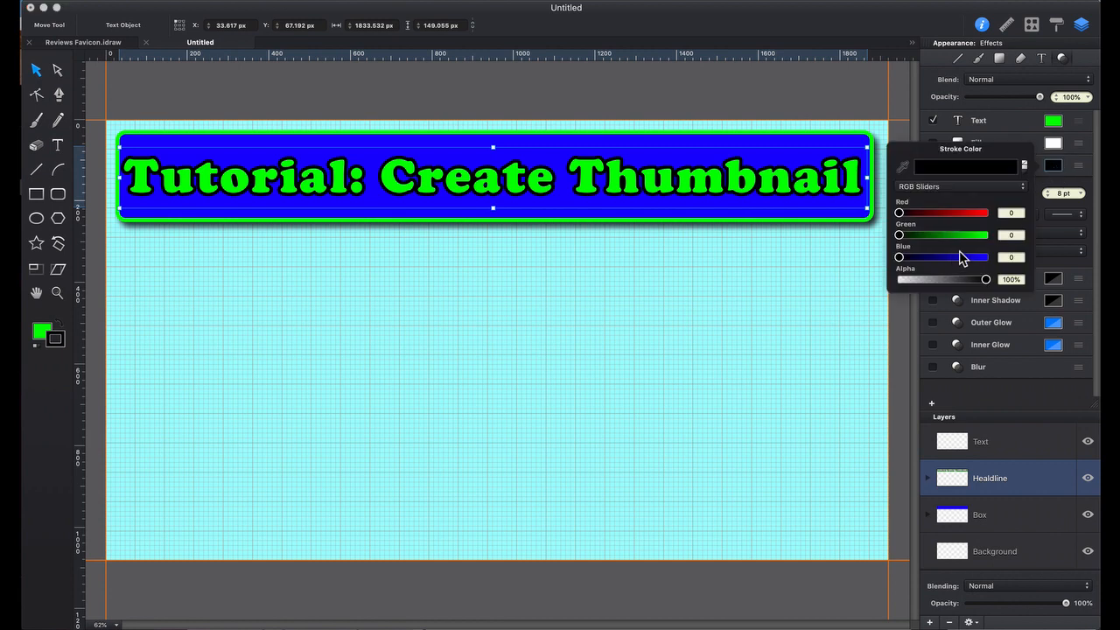
drag(899, 257, 995, 262)
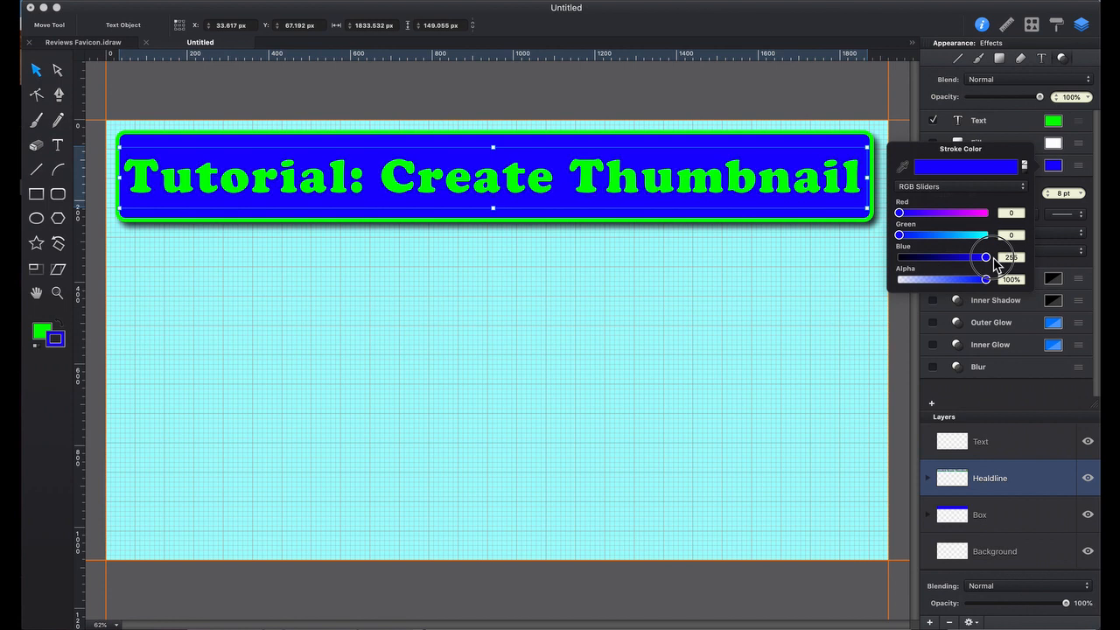
mouse_move(956, 246)
mouse_down()
mouse_move(993, 247)
mouse_move(900, 240)
mouse_up()
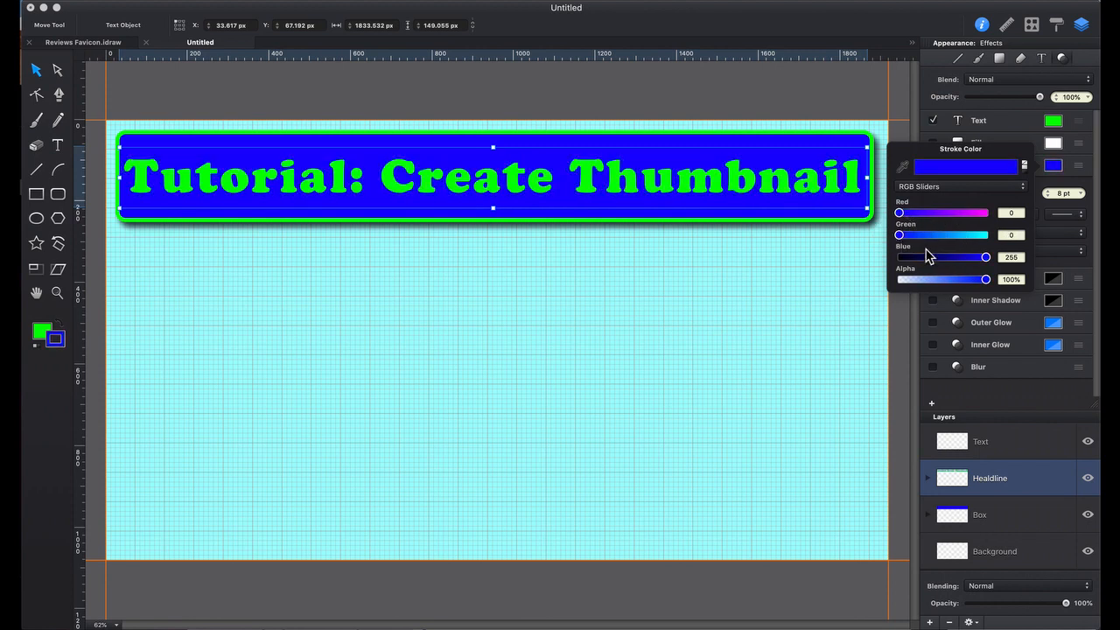
drag(986, 256, 899, 260)
drag(899, 213, 1006, 220)
drag(900, 237, 952, 237)
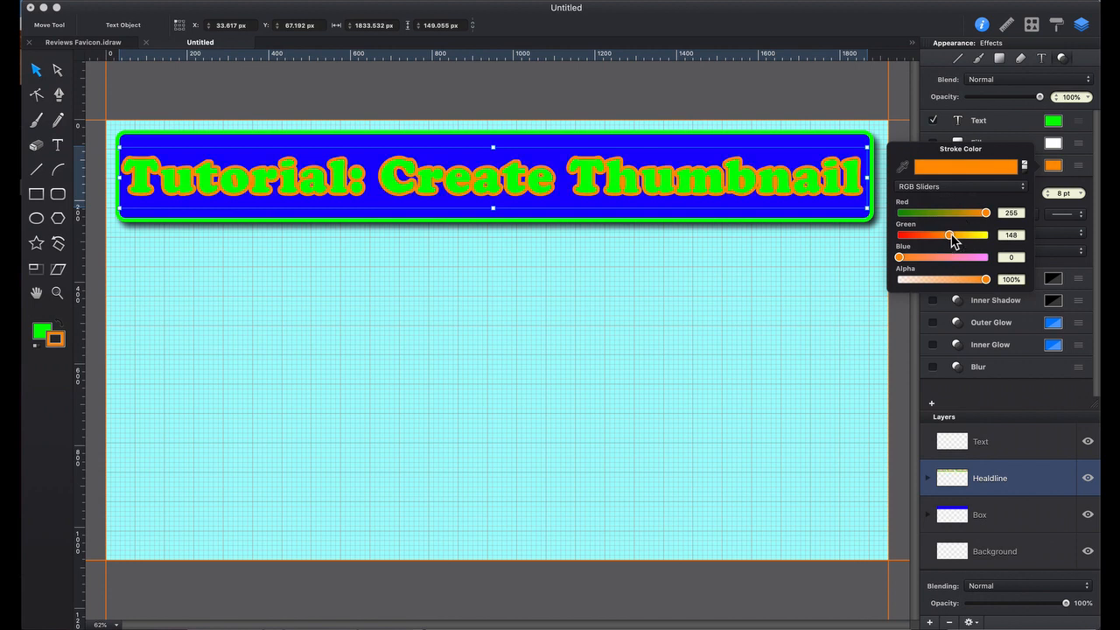
key(super+z)
- Set the headline's stroke color to green with RGB 0, 255, 0
mouse_move(987, 214)
mouse_down()
mouse_move(880, 218)
mouse_move(1002, 243)
mouse_up()
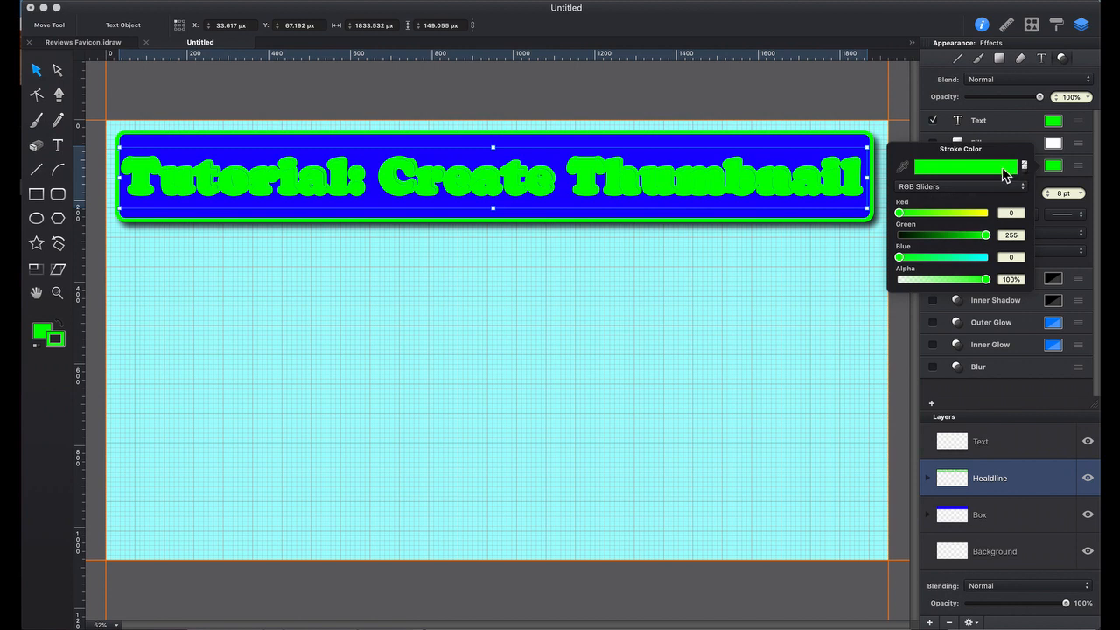
click(1058, 173)
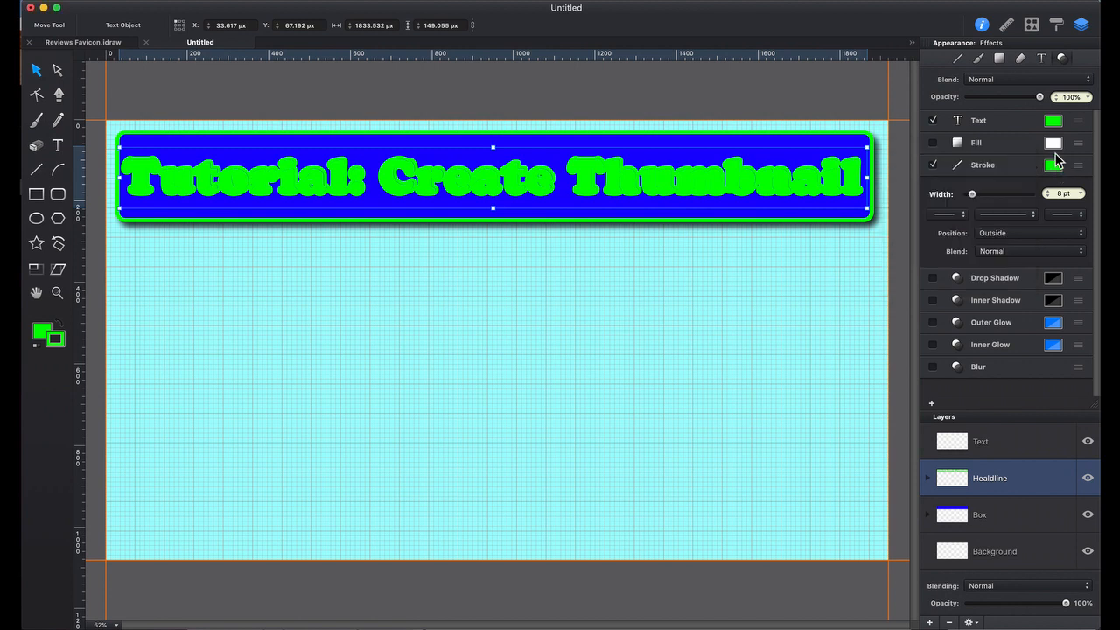
- Try bright blue (RGB 0, 0, 255), dark blue (RGB 0, 0, 143) and black as the headline's text color
click(1055, 122)
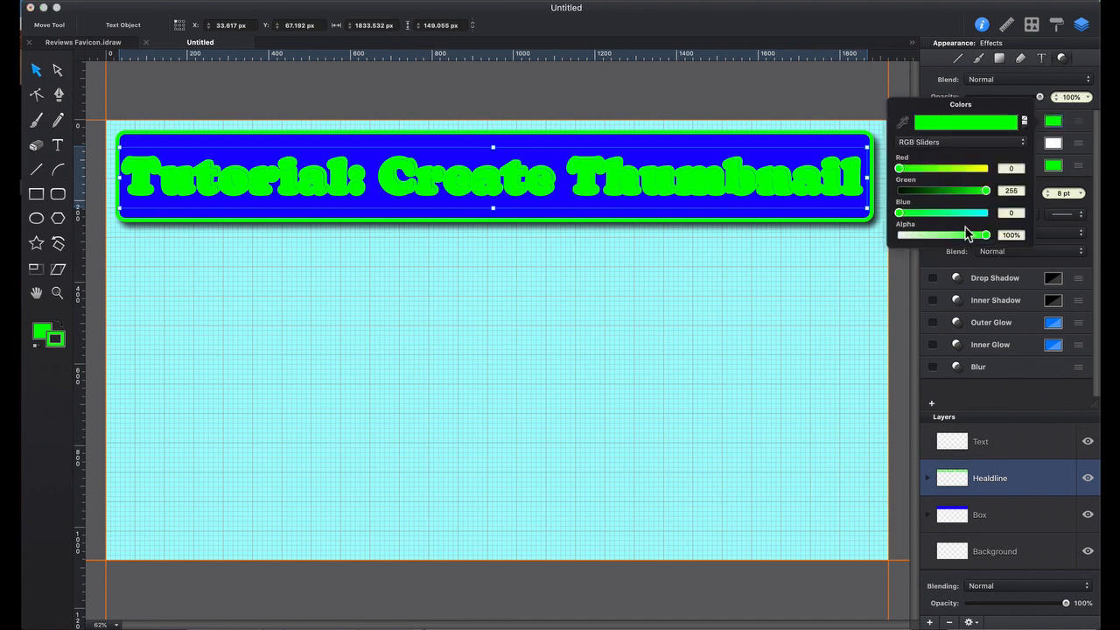
drag(986, 190, 991, 221)
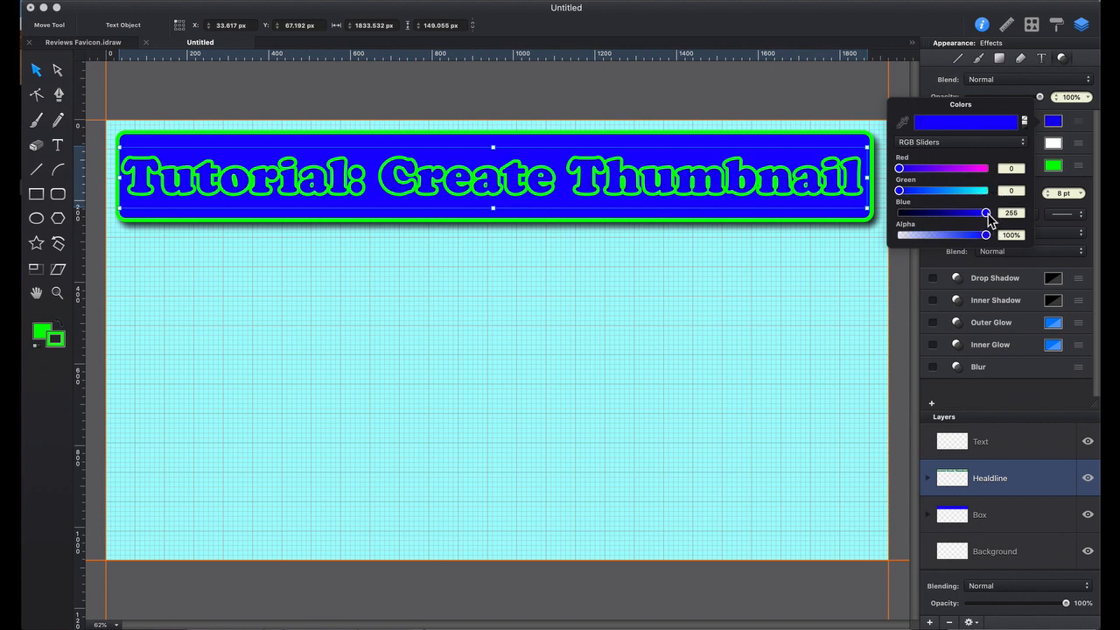
drag(989, 218, 951, 222)
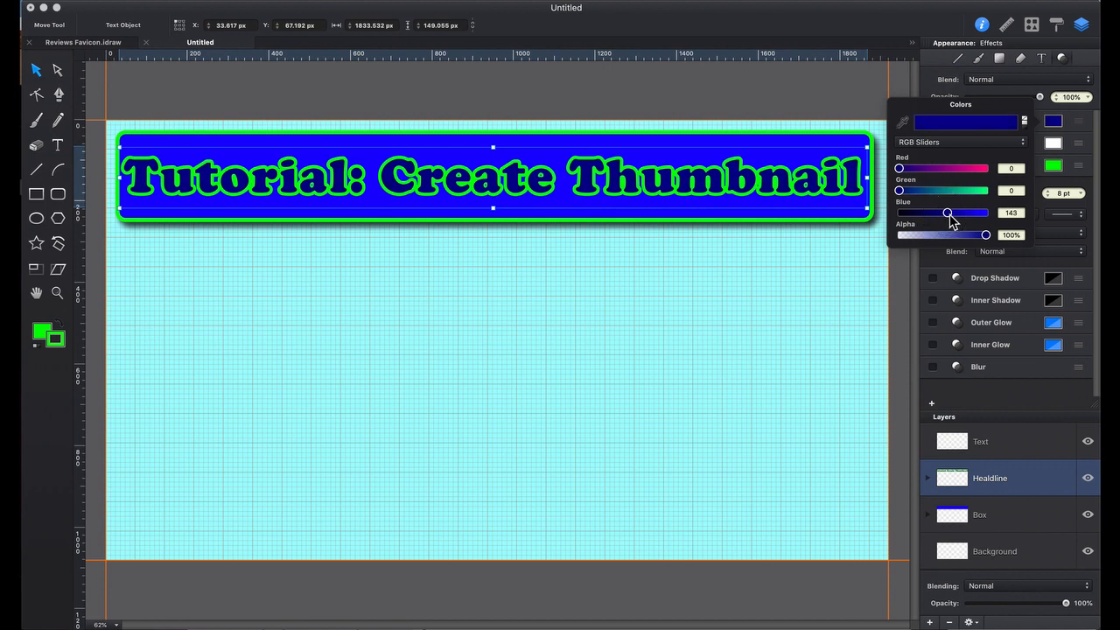
drag(951, 222, 900, 213)
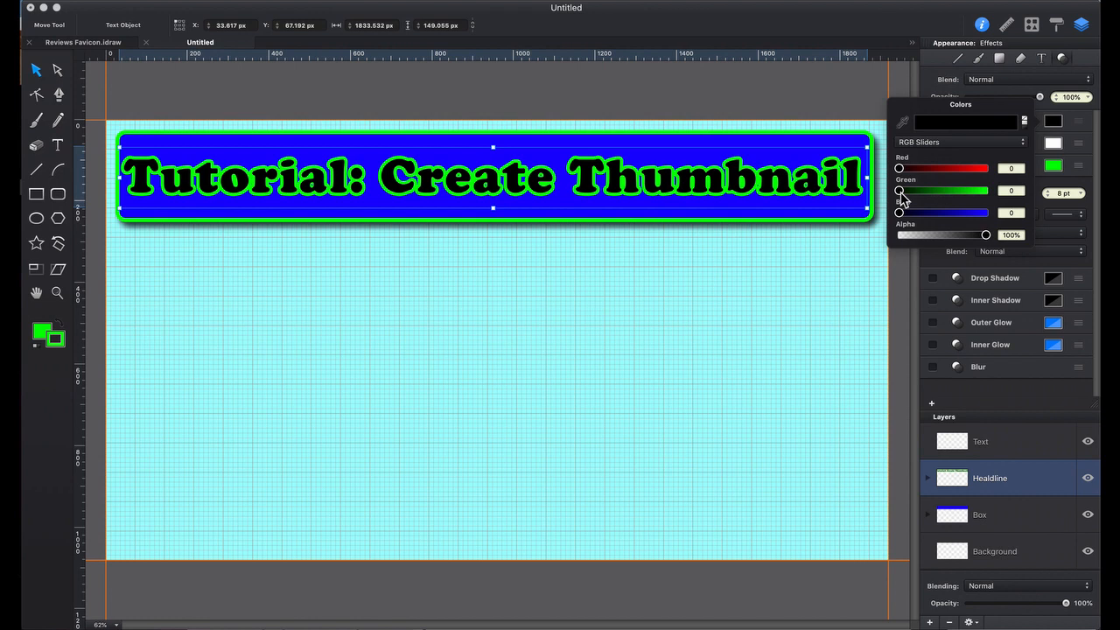
- Set the headline's text color to red with RGB 255, 0, 0 and its stroke width to 4 pt
mouse_move(900, 192)
mouse_down()
mouse_move(933, 201)
mouse_move(897, 198)
mouse_up()
drag(900, 168, 992, 177)
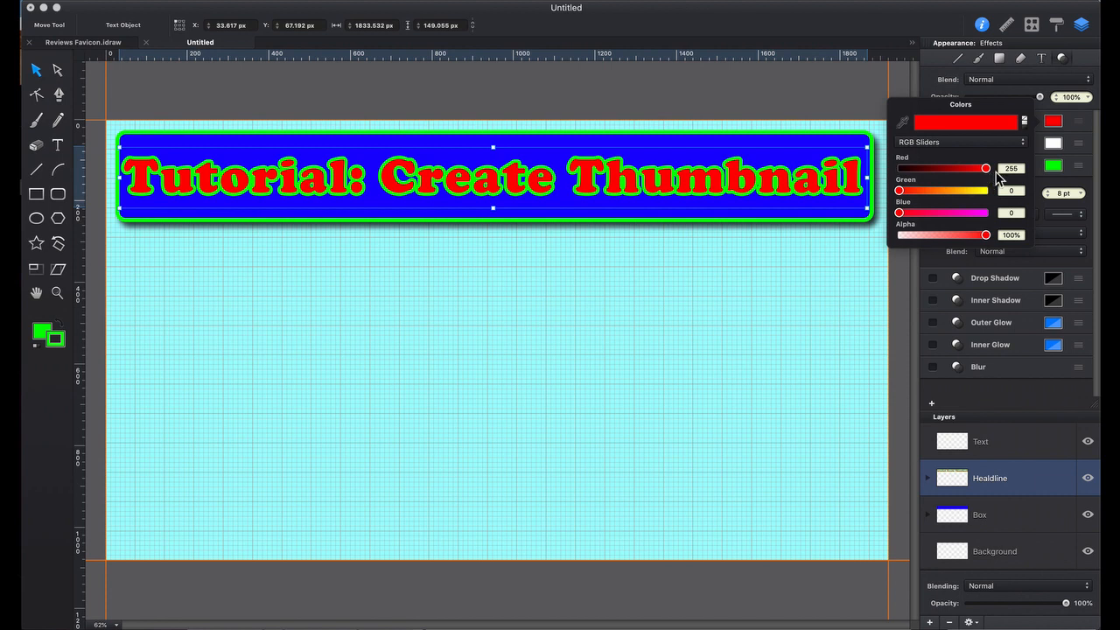
click(1055, 124)
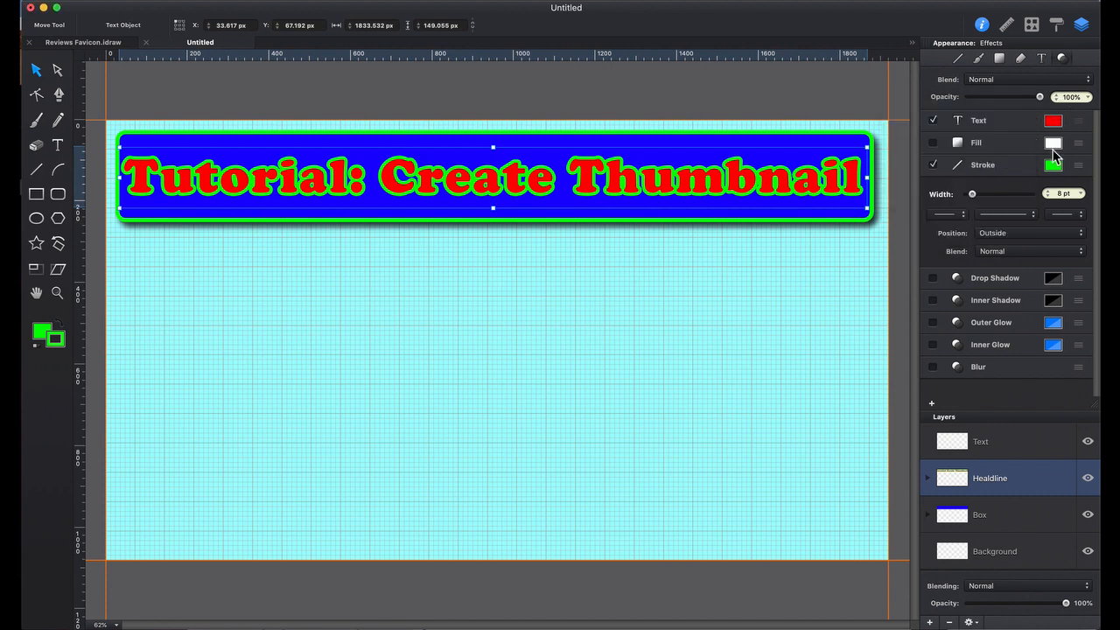
click(973, 196)
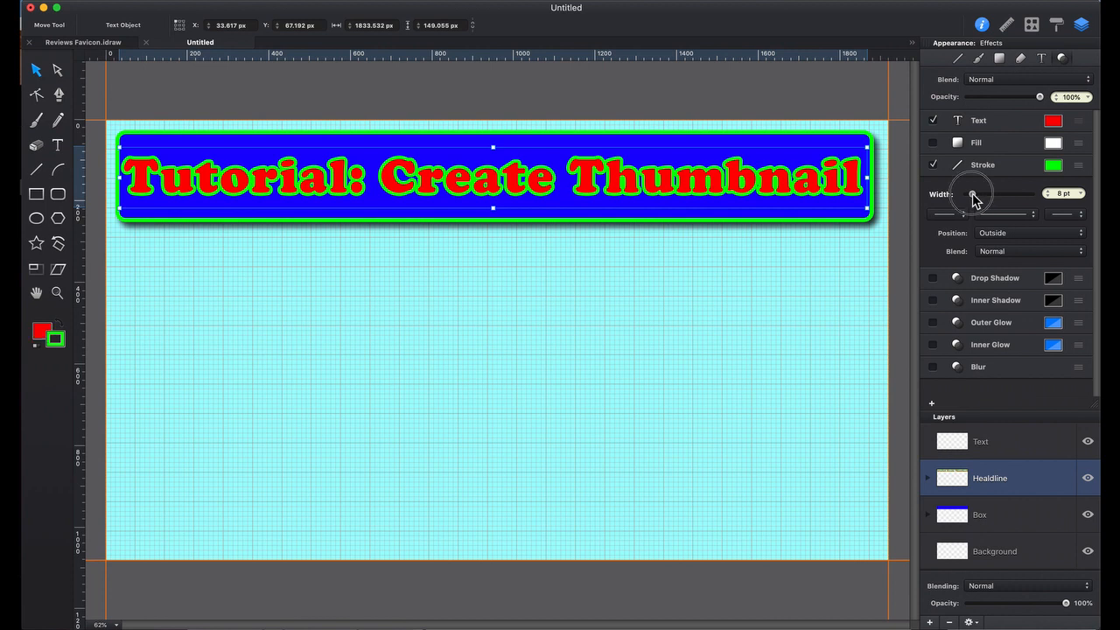
drag(973, 196, 969, 196)
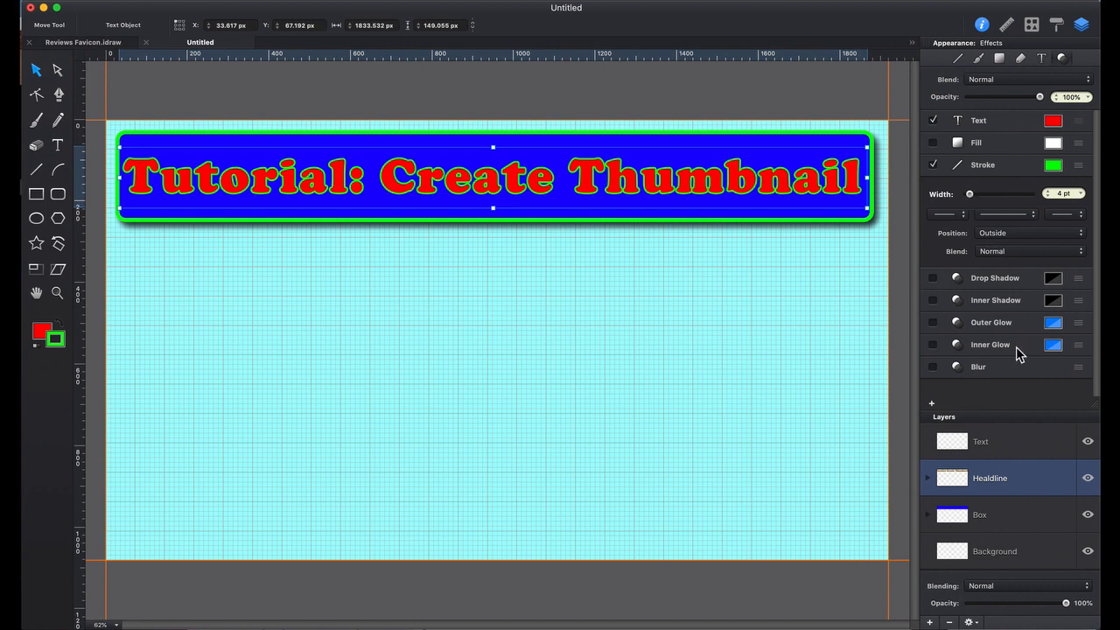
- Add a new layer named "Text Box" and place it directly below the Text layer
click(1010, 447)
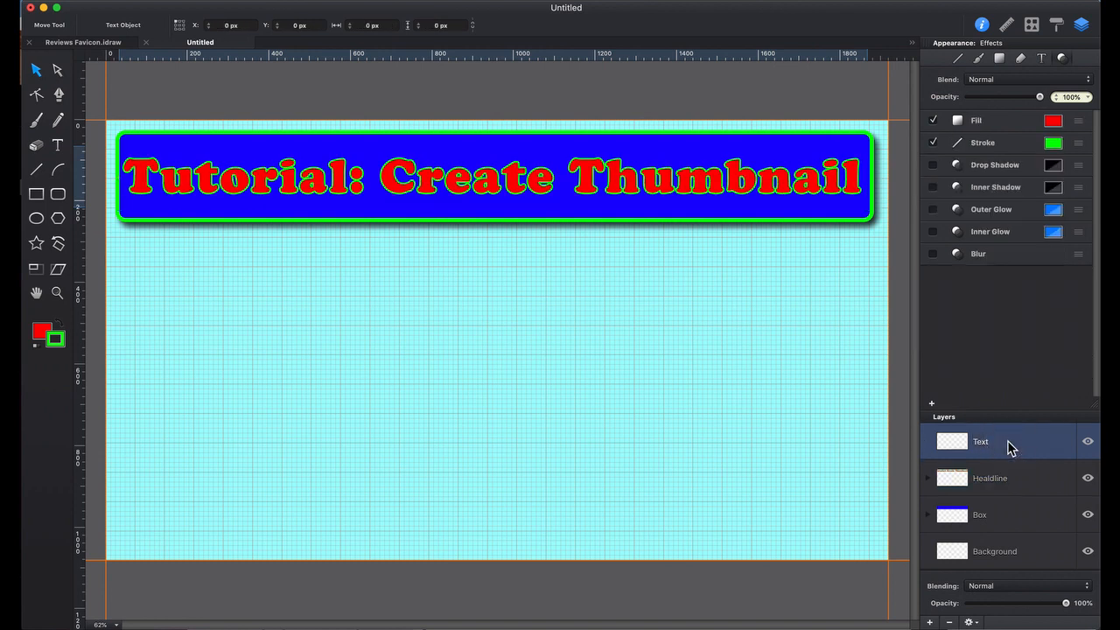
click(930, 623)
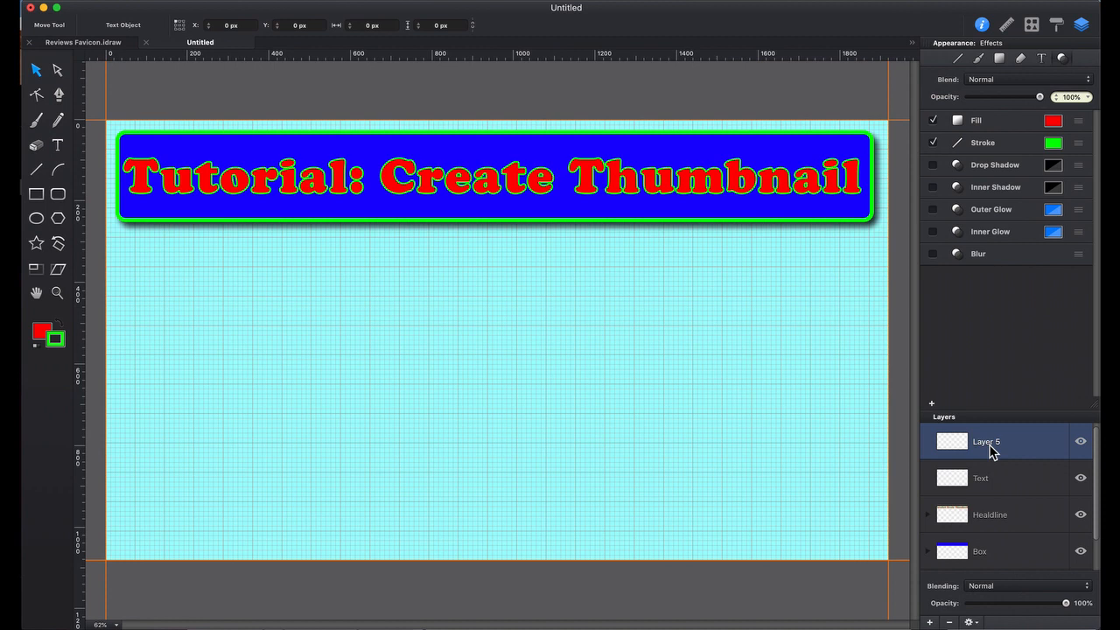
double_click(988, 444)
text(Text Box)
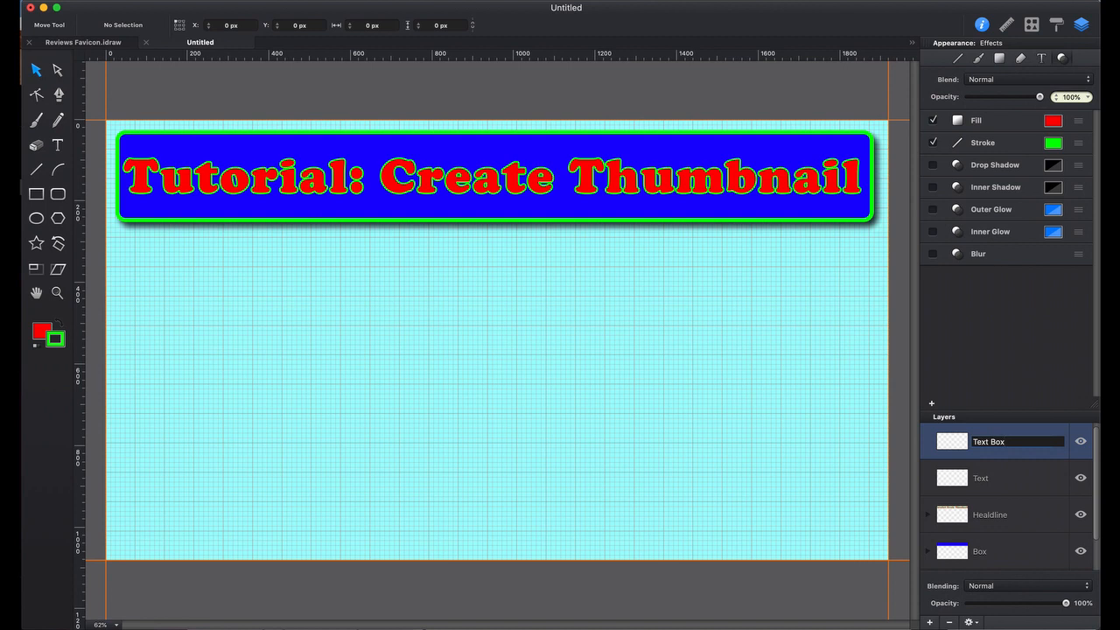
key(Return)
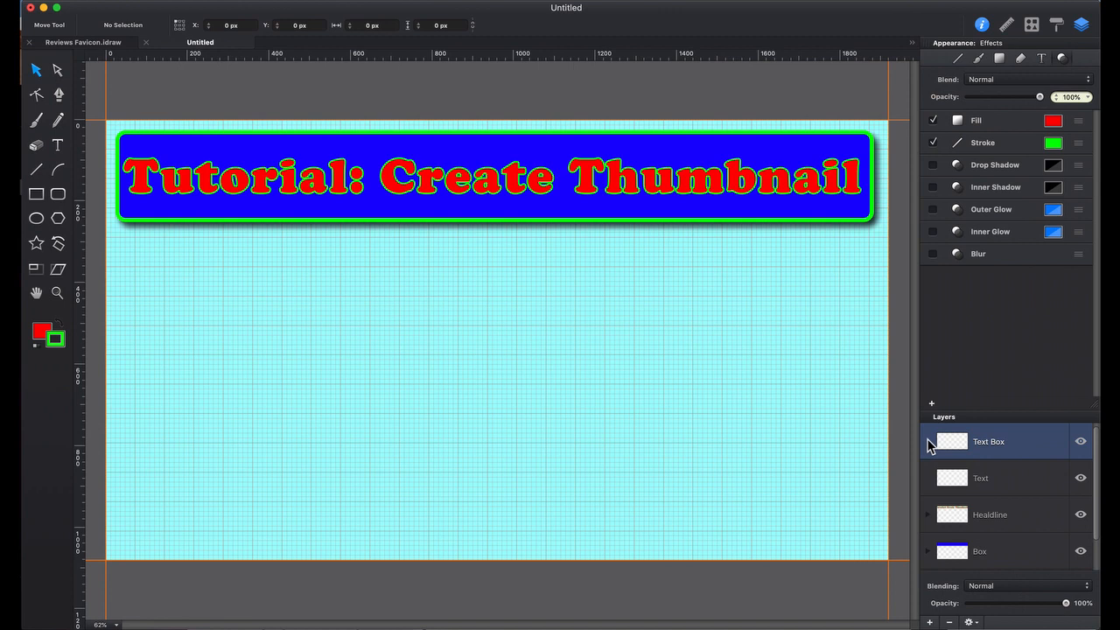
drag(930, 444, 930, 503)
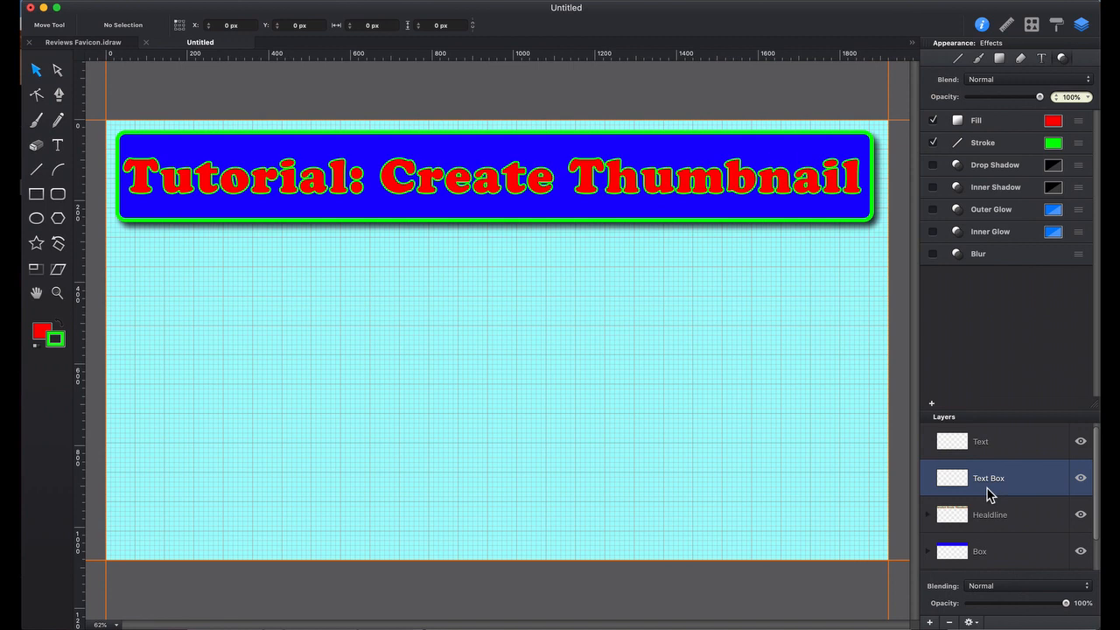
- Check the Healdline layer's content by hiding the layer and showing it again
click(1081, 516)
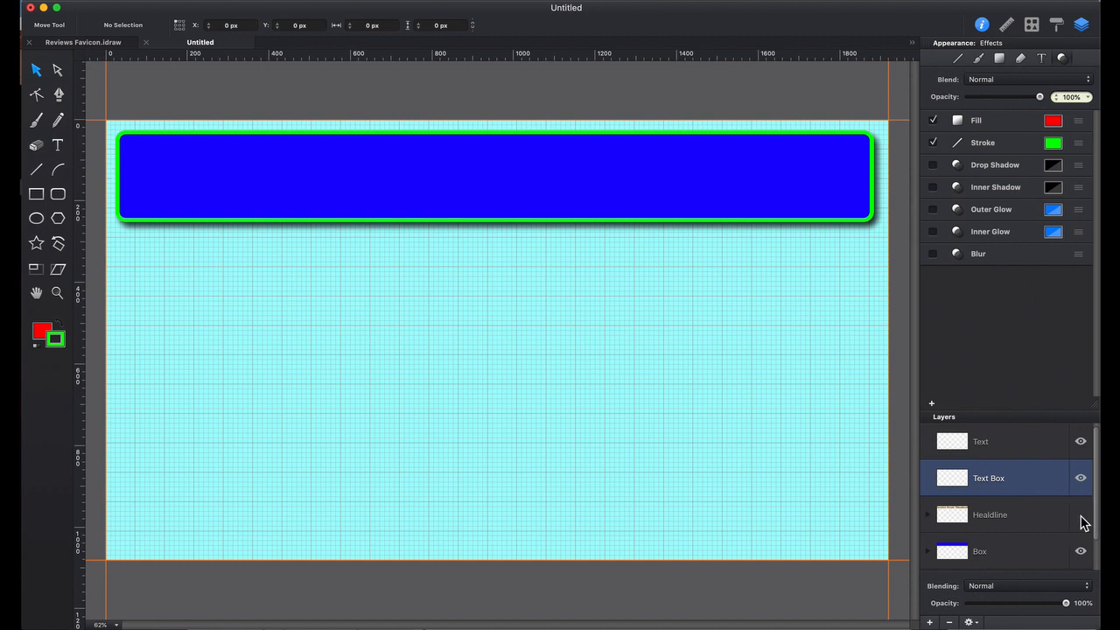
click(1081, 515)
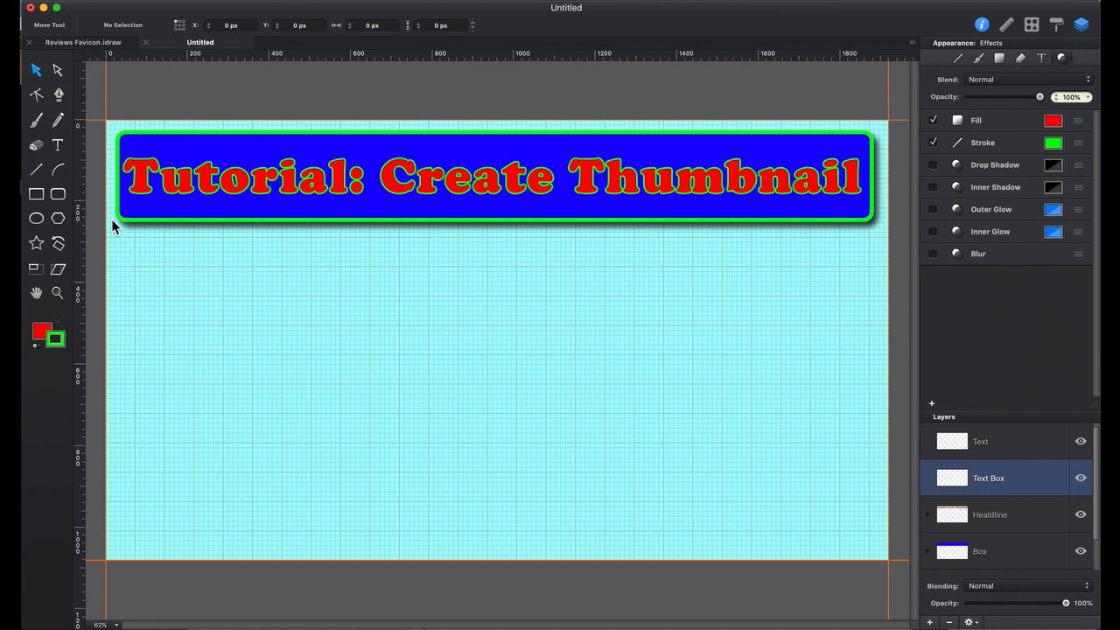
- Draw a rounded rectangle about 1840 by 742 px below the headline box on the Text Box layer
click(58, 195)
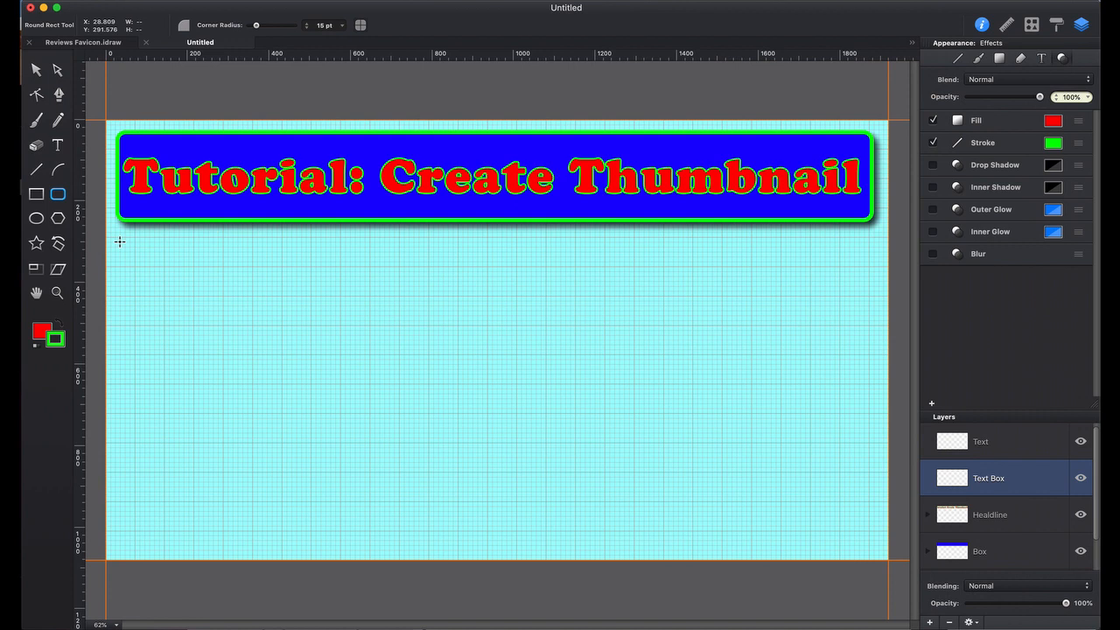
drag(122, 242, 872, 543)
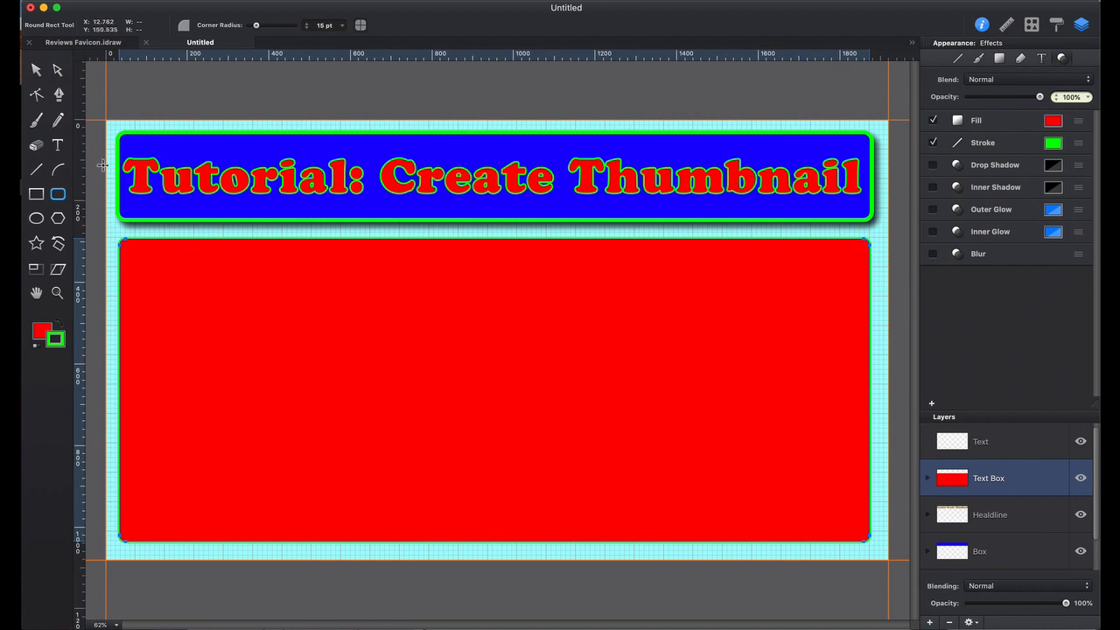
click(37, 71)
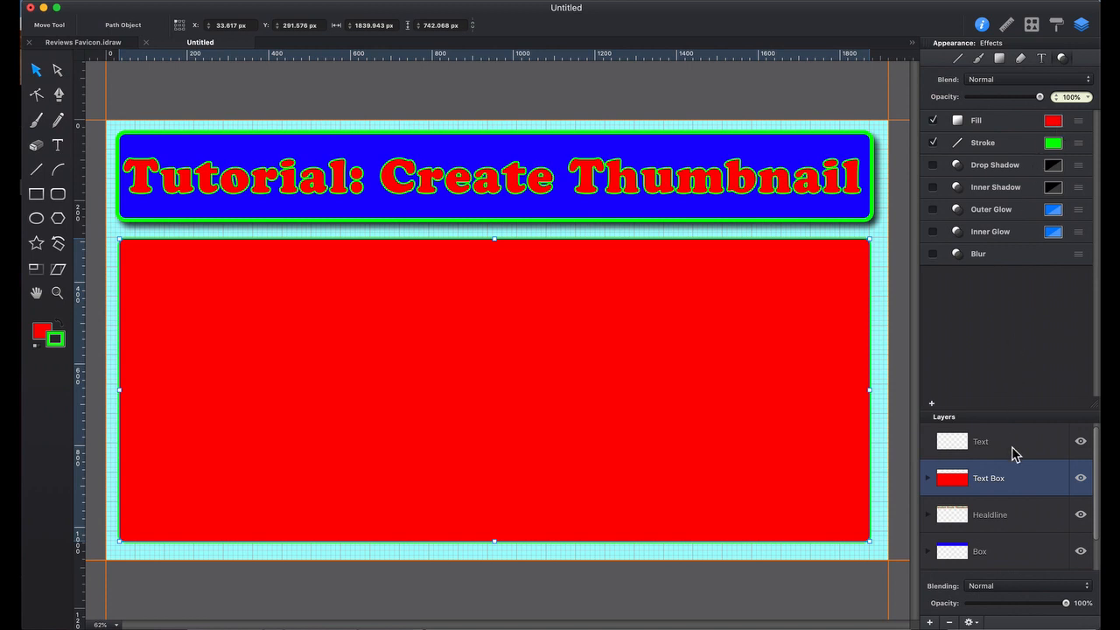
- Copy the style of the blue headline box on the Box layer
scroll(1023, 466, down, 1)
scroll(1024, 467, down, 1)
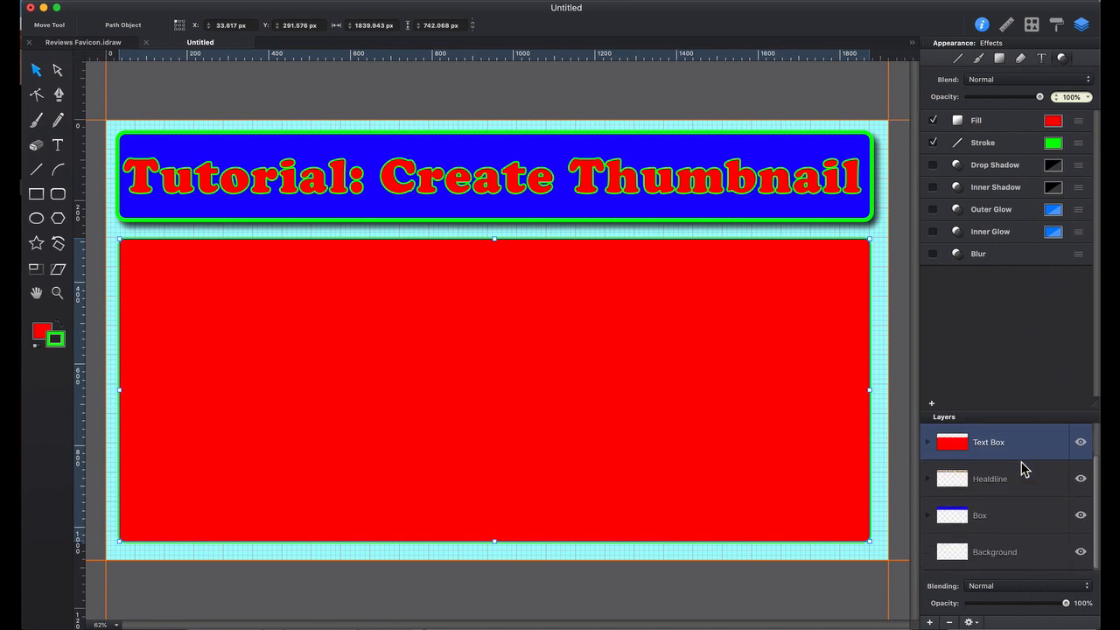
click(988, 518)
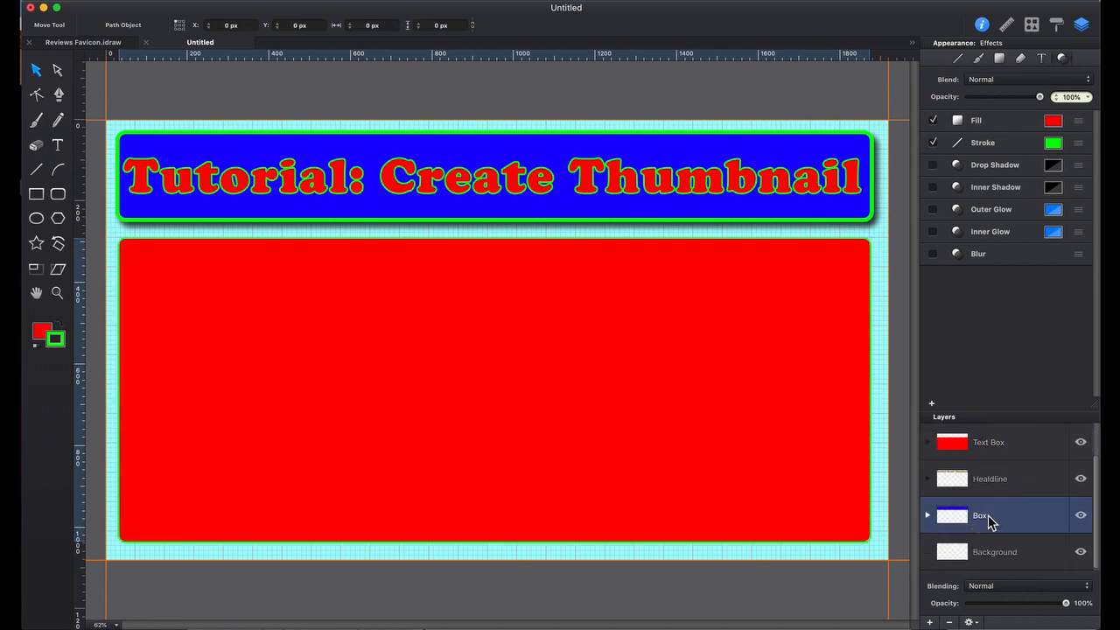
click(561, 162)
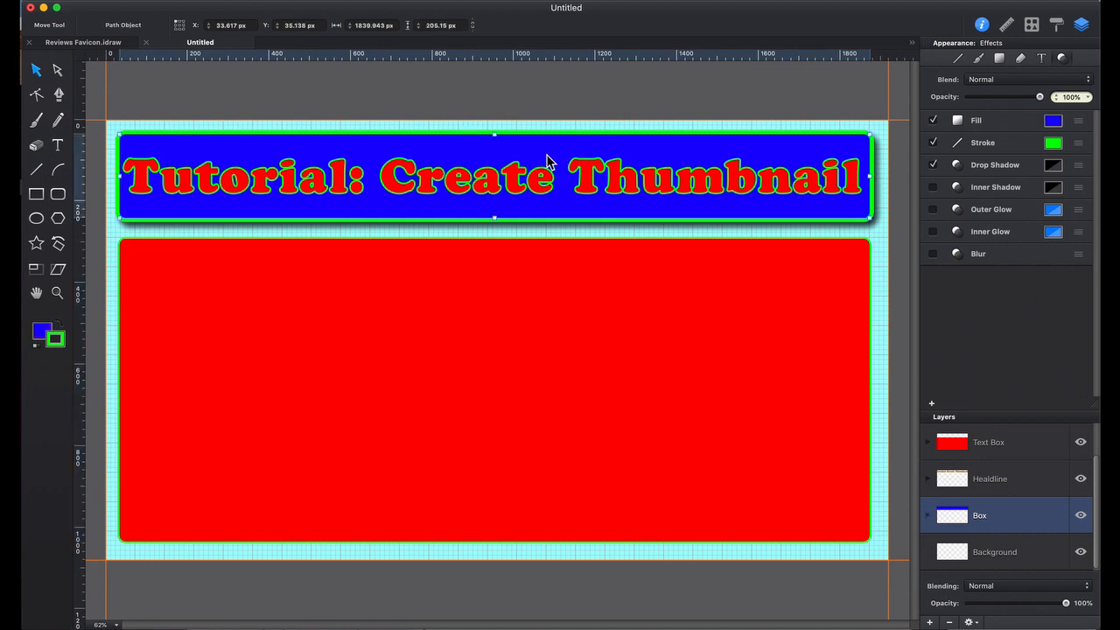
right_click(558, 155)
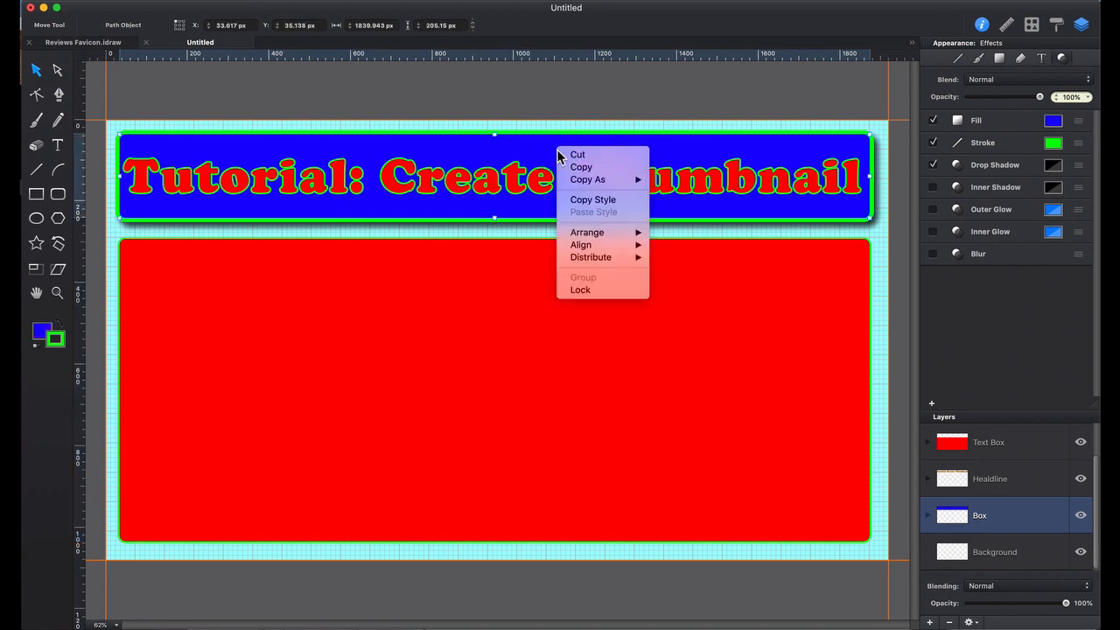
click(601, 200)
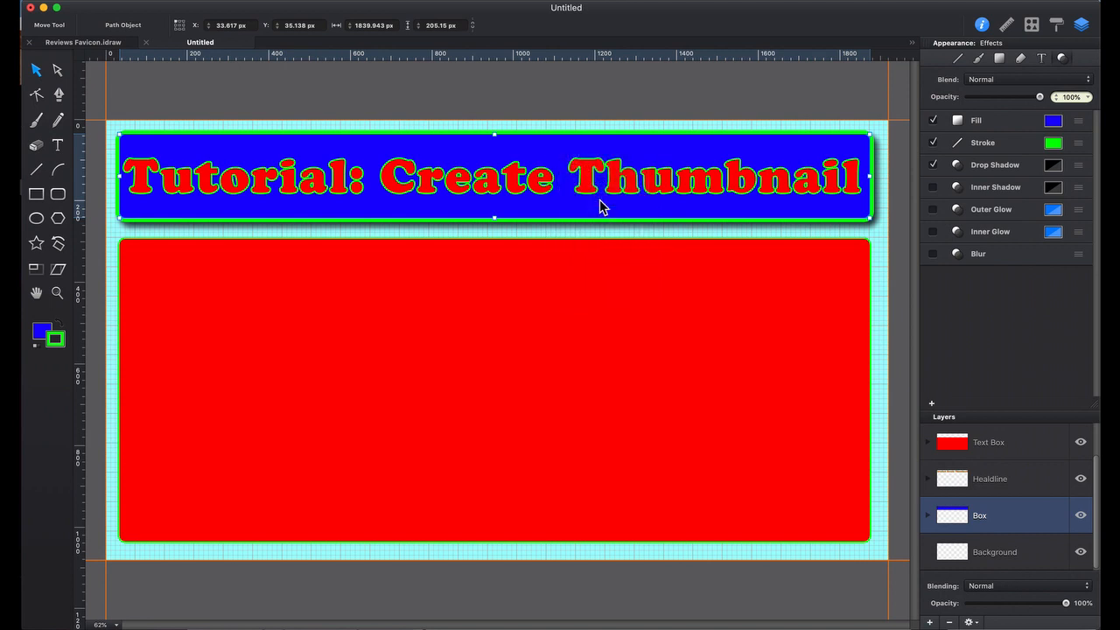
- Paste the copied headline box style onto the large red rectangle on the Text Box layer
click(1004, 448)
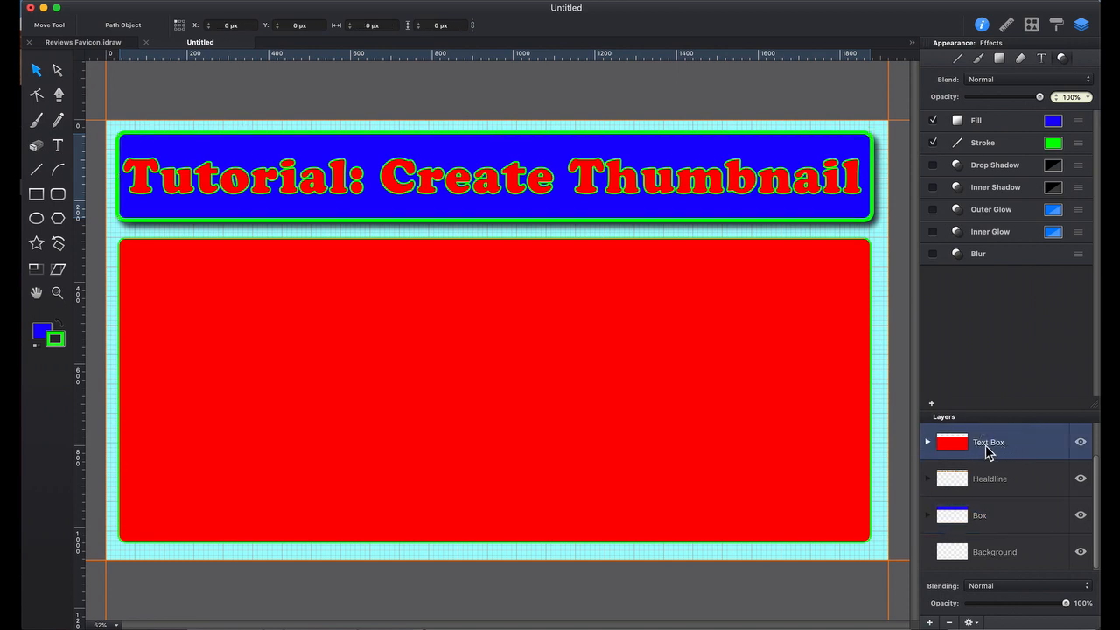
click(750, 377)
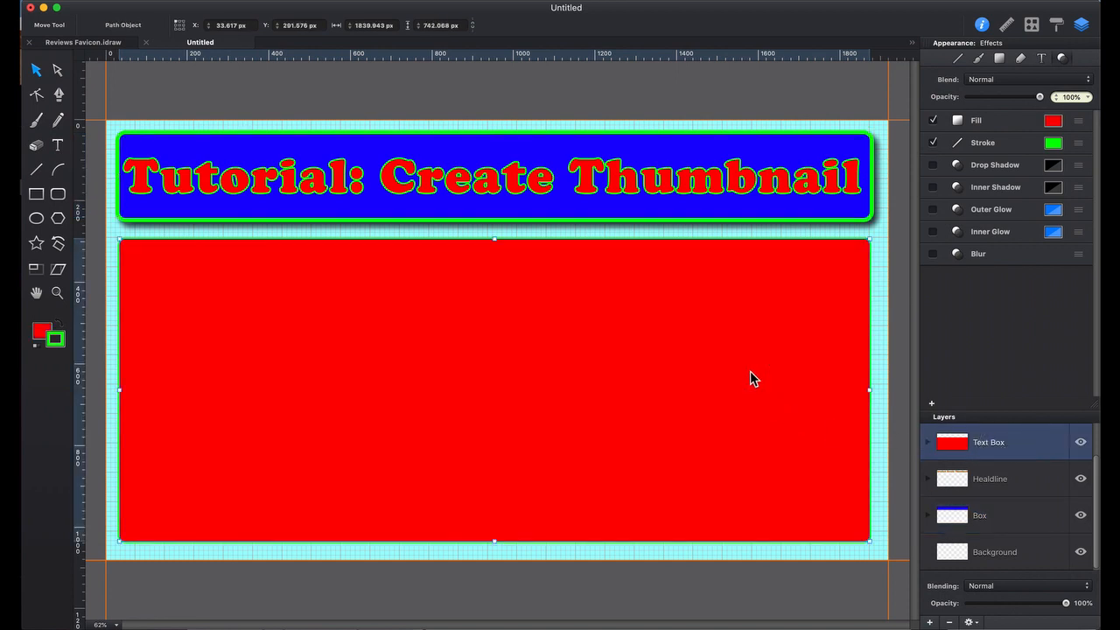
right_click(360, 332)
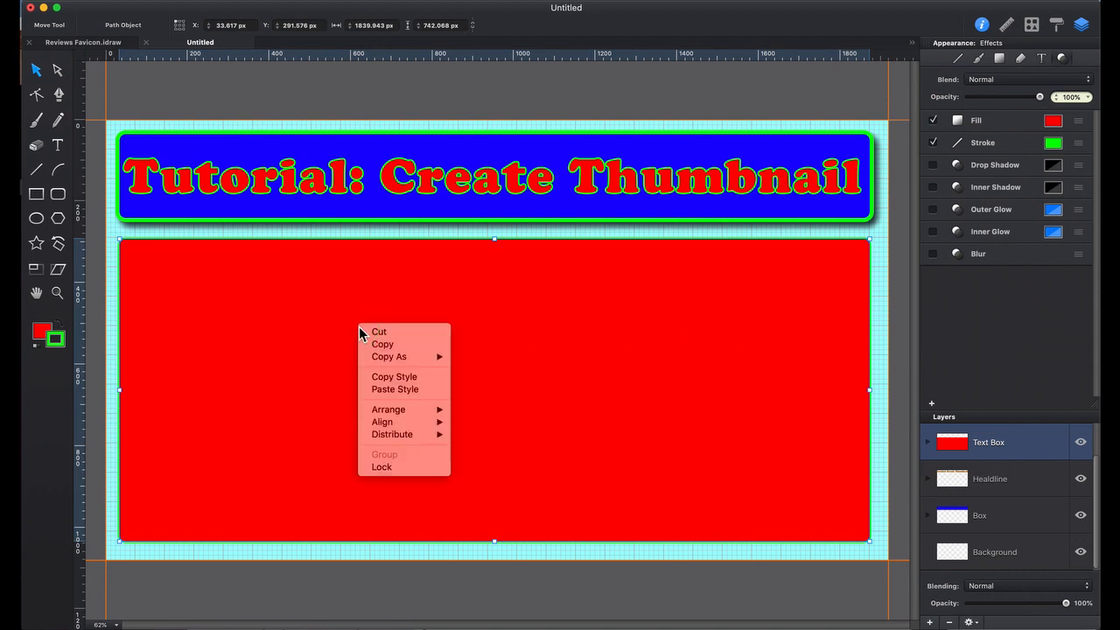
click(411, 395)
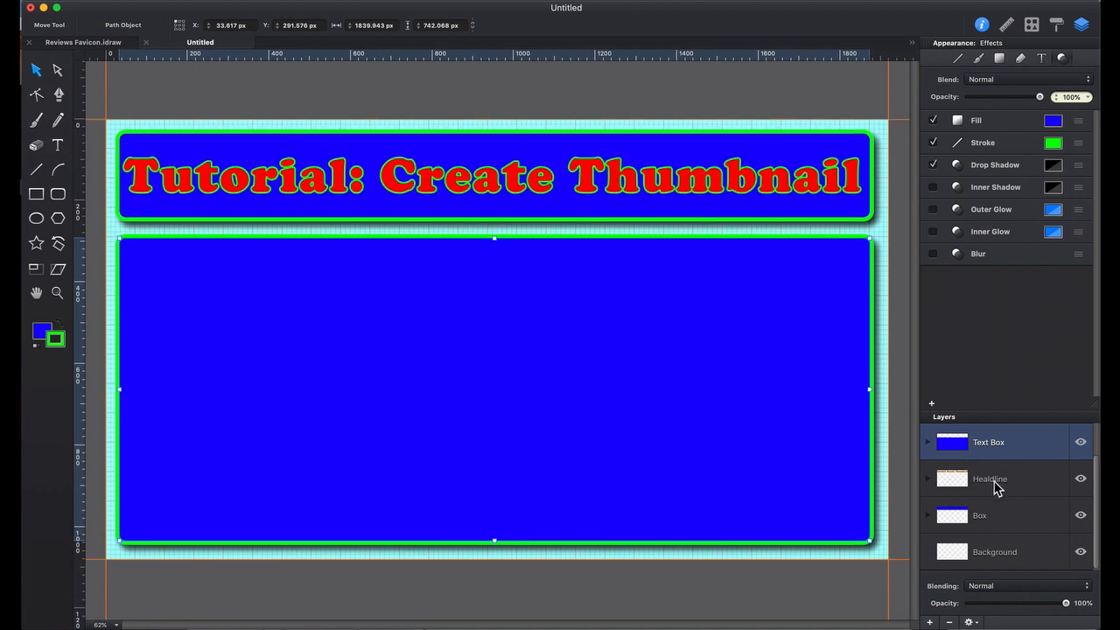
- Draw a text frame on the Text layer that nearly fills the inside of the large lower blue box
scroll(1024, 449, up, 3)
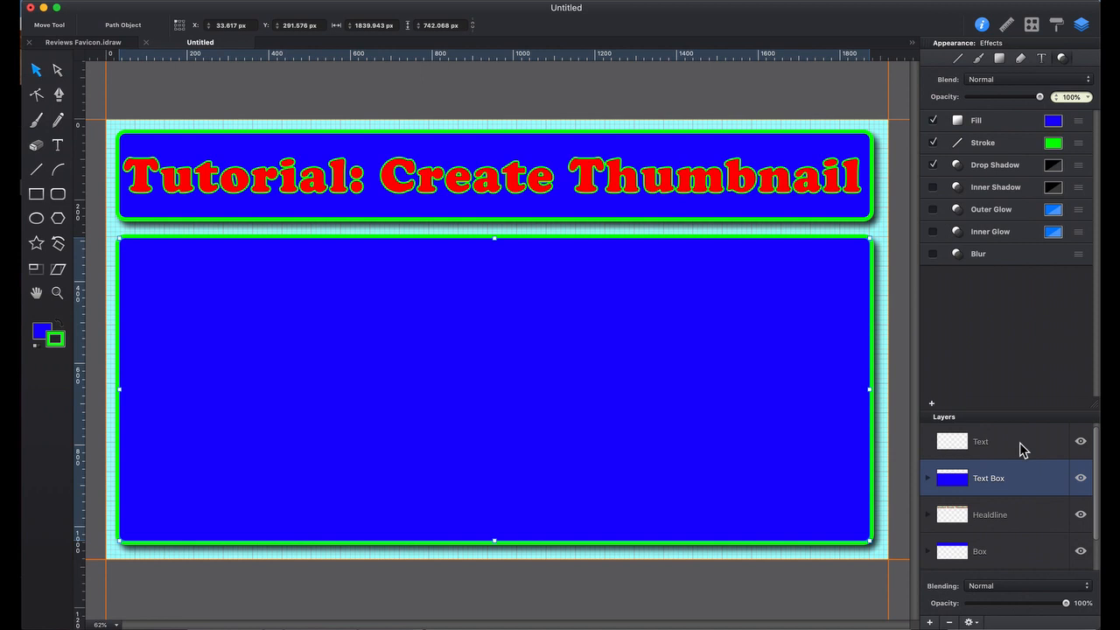
click(961, 446)
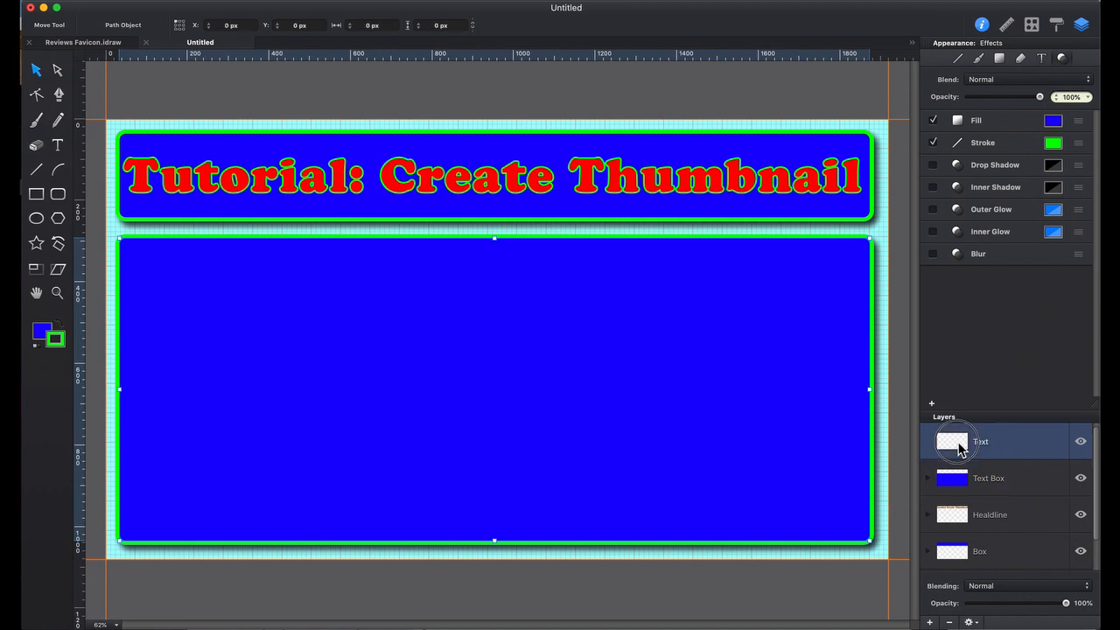
click(60, 146)
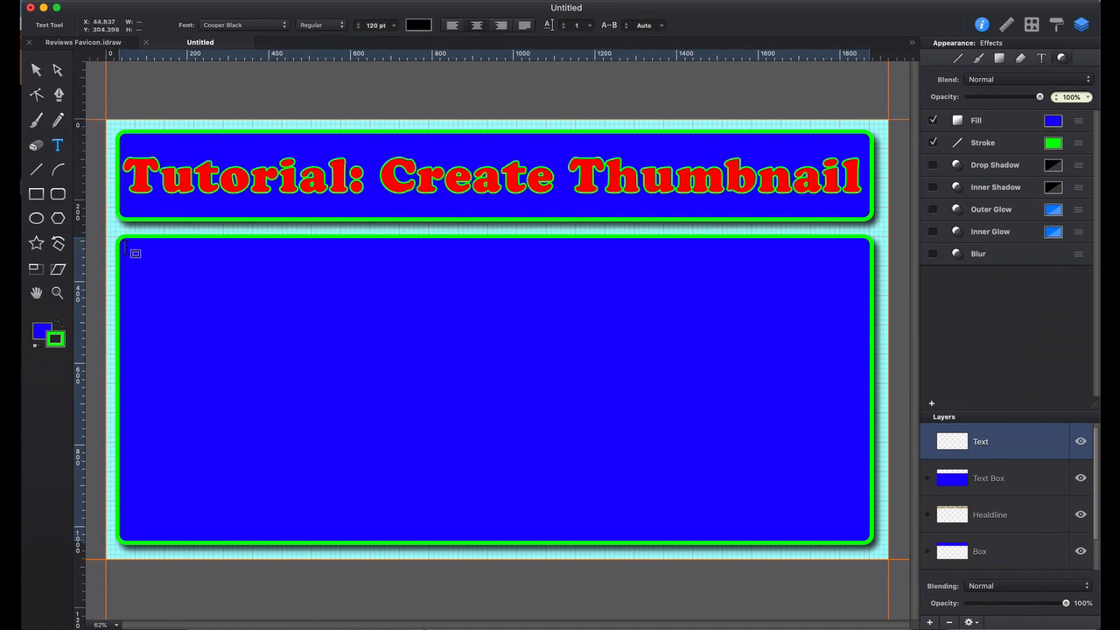
drag(123, 243, 866, 534)
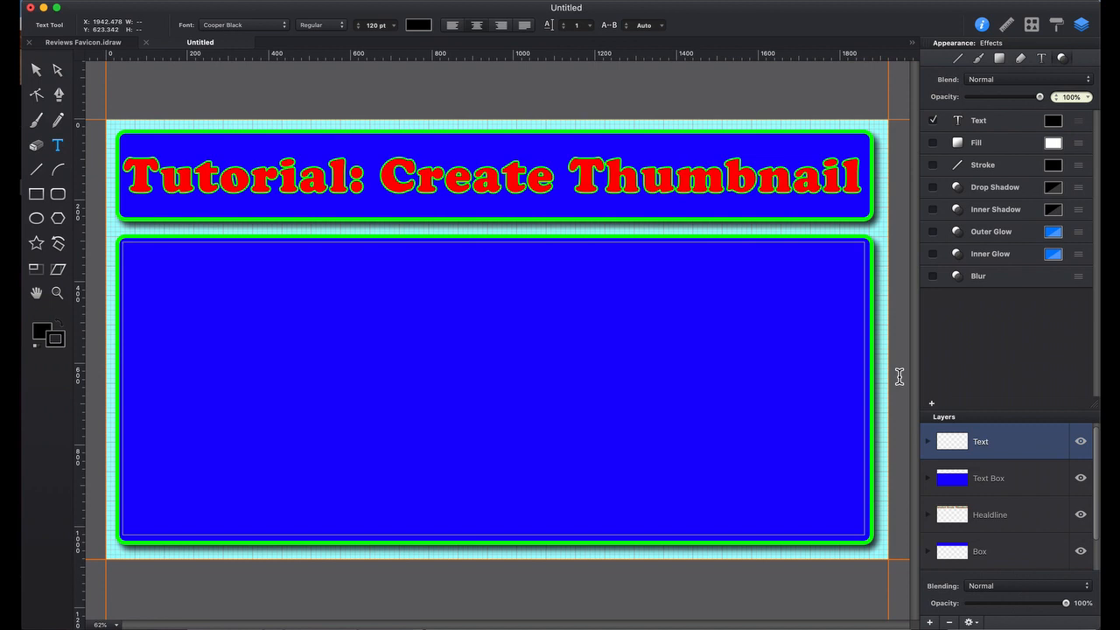
- Enter the text "How to Create Thumbnails for Youtube" in the new text frame
text(H)
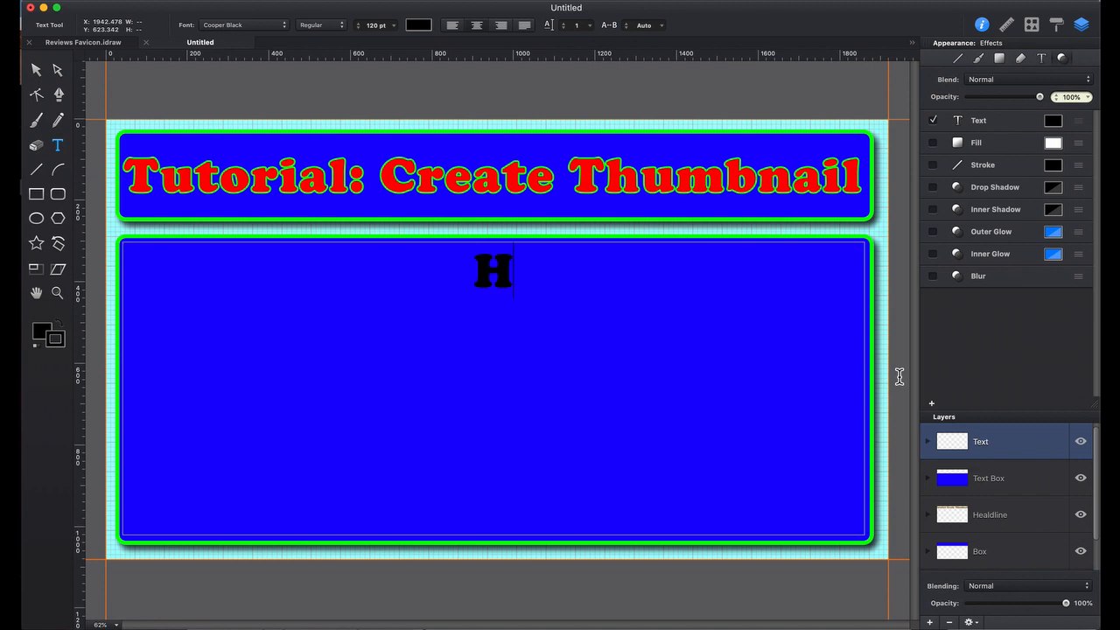
text(ow to)
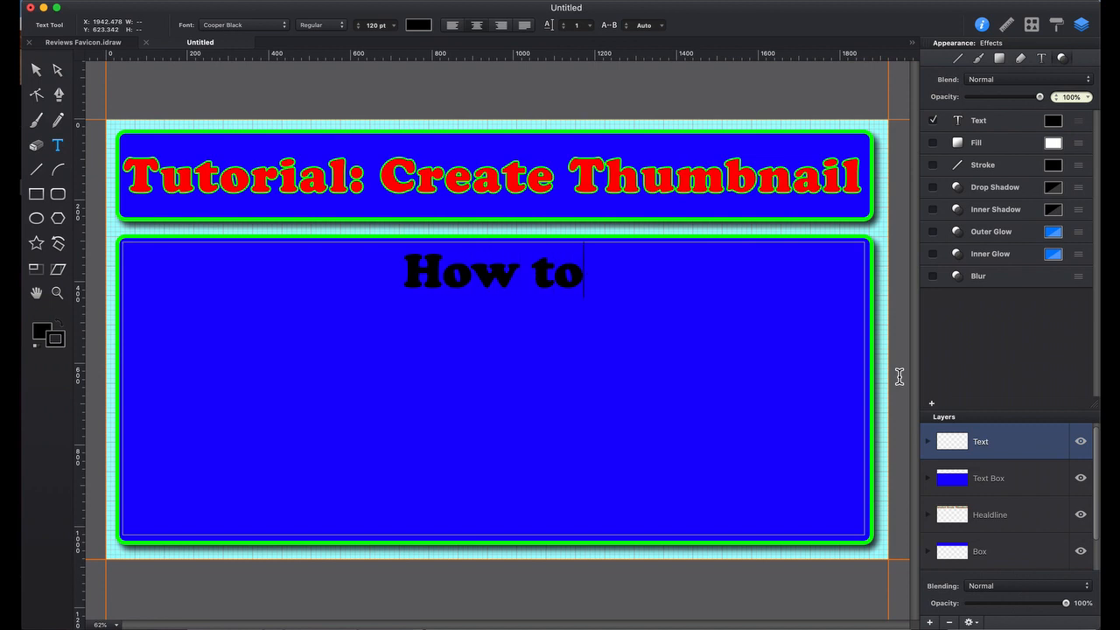
text(c)
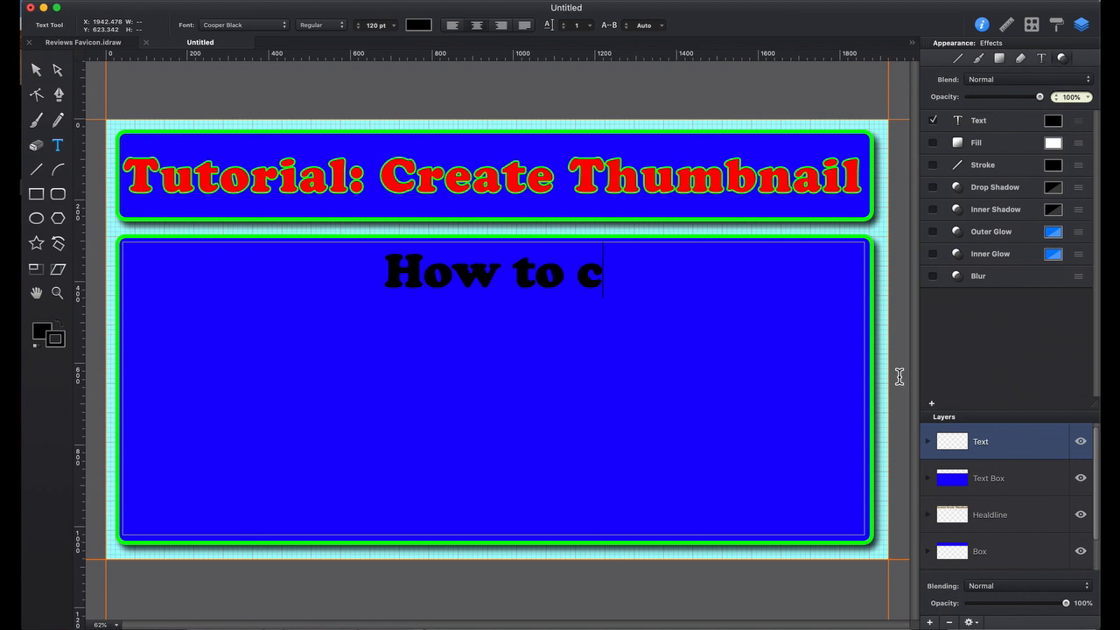
key(BackSpace)
text(Create)
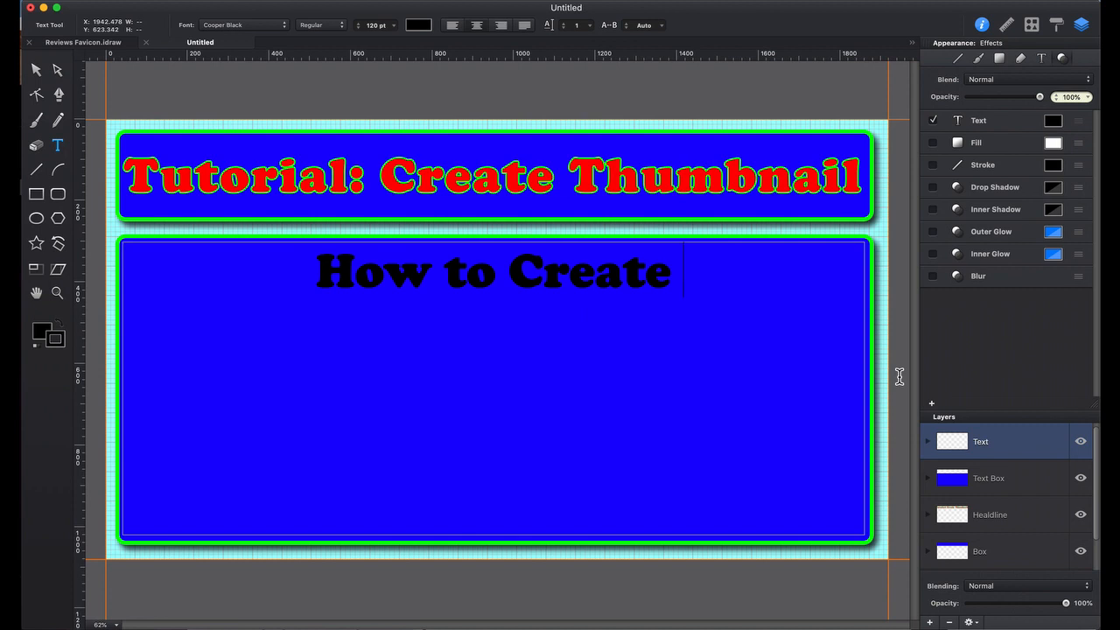
text( Th)
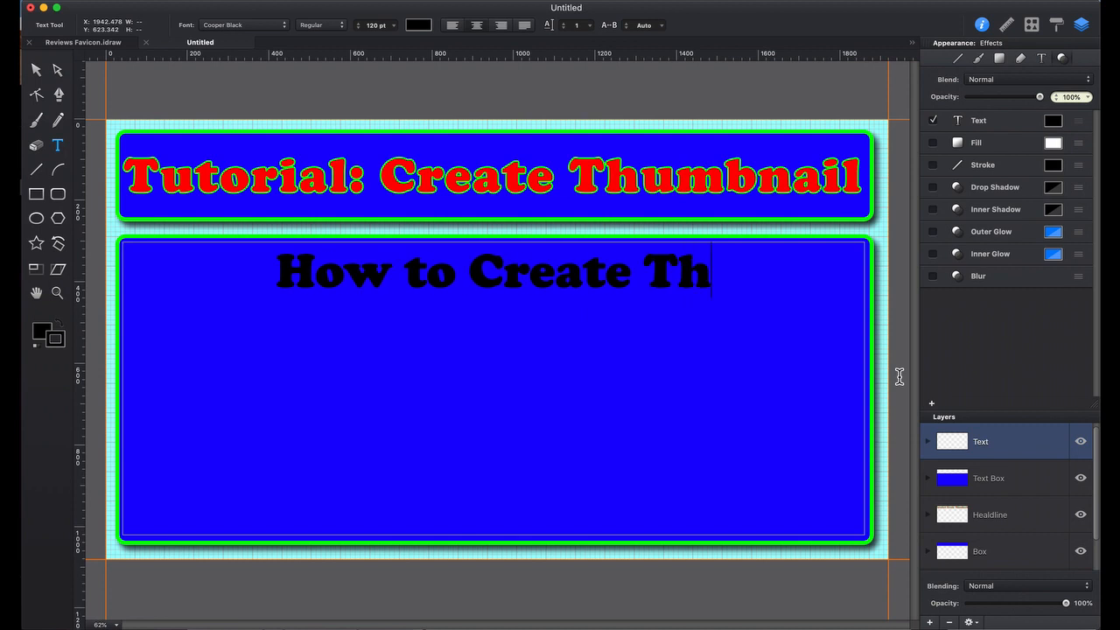
text(umbnai)
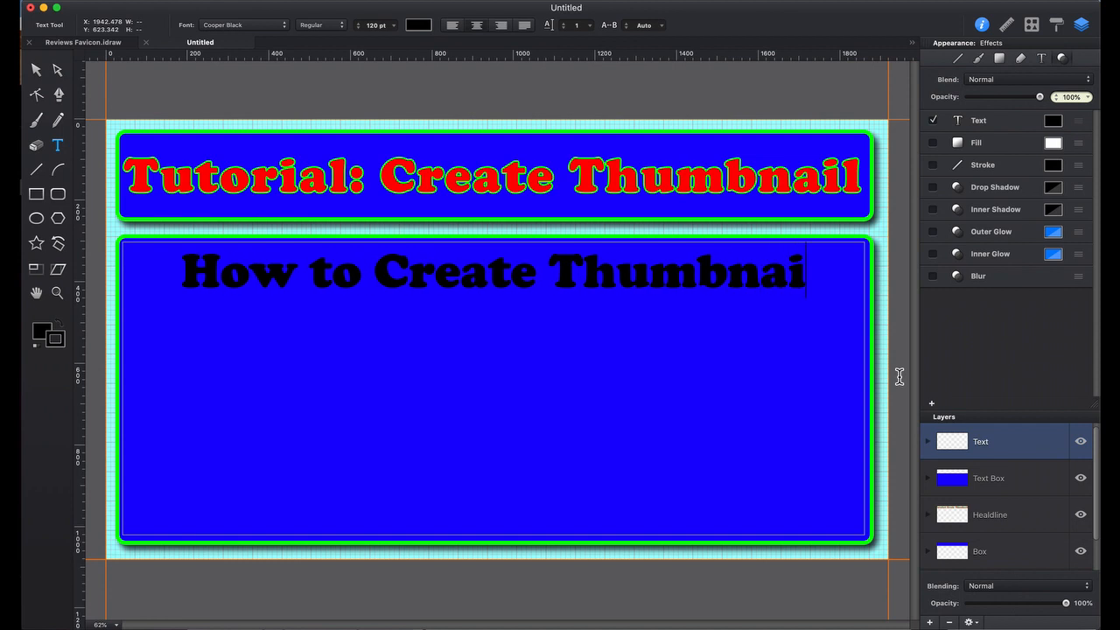
text(ls for)
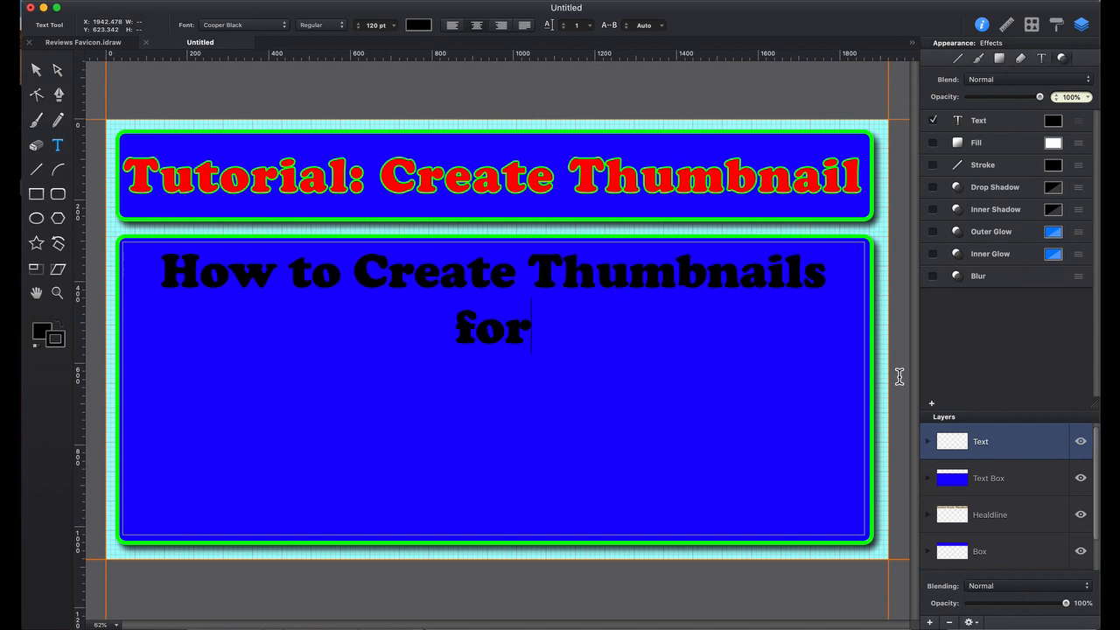
text( Youtube)
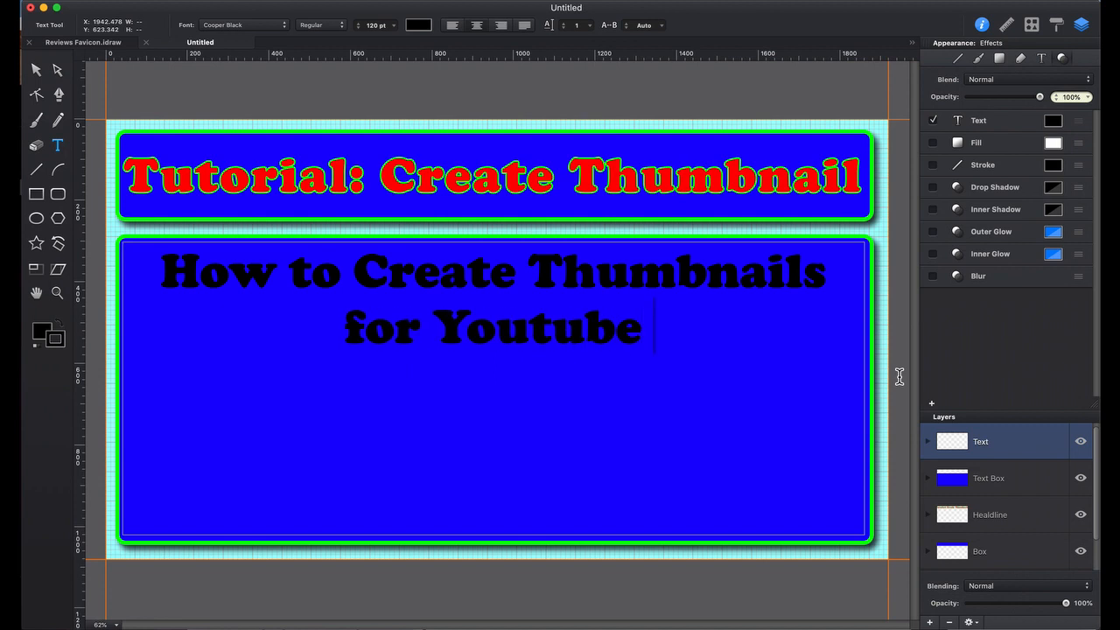
- Correct "Youtube" to "YouTube" with a capital T and return the text cursor to the end of the line
key(Left)
key(Left)
key(Left)
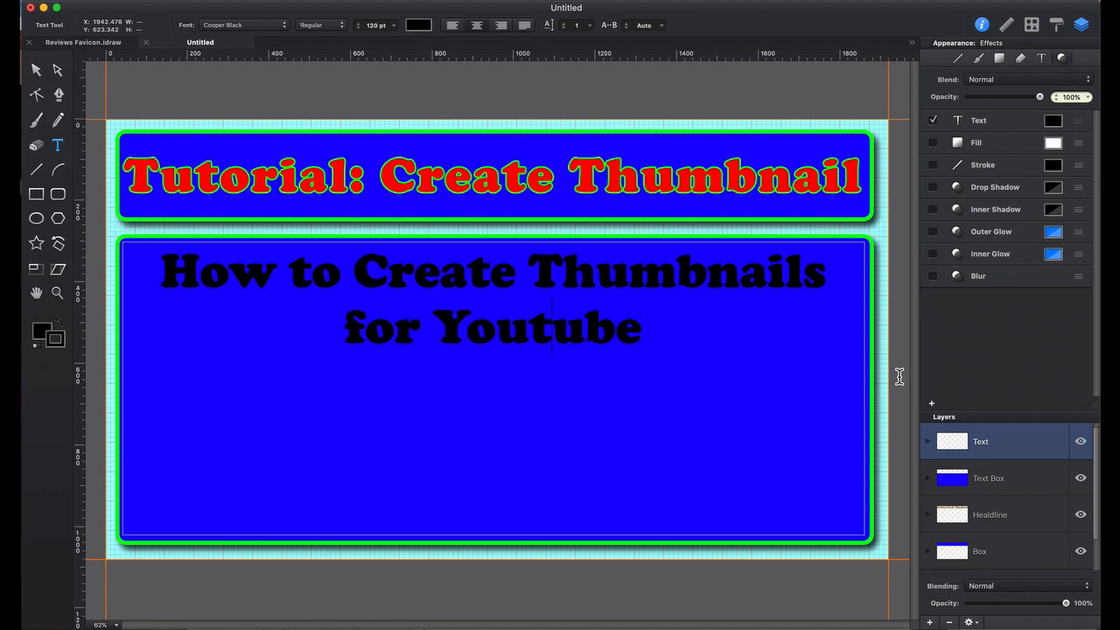
key(BackSpace)
text(V)
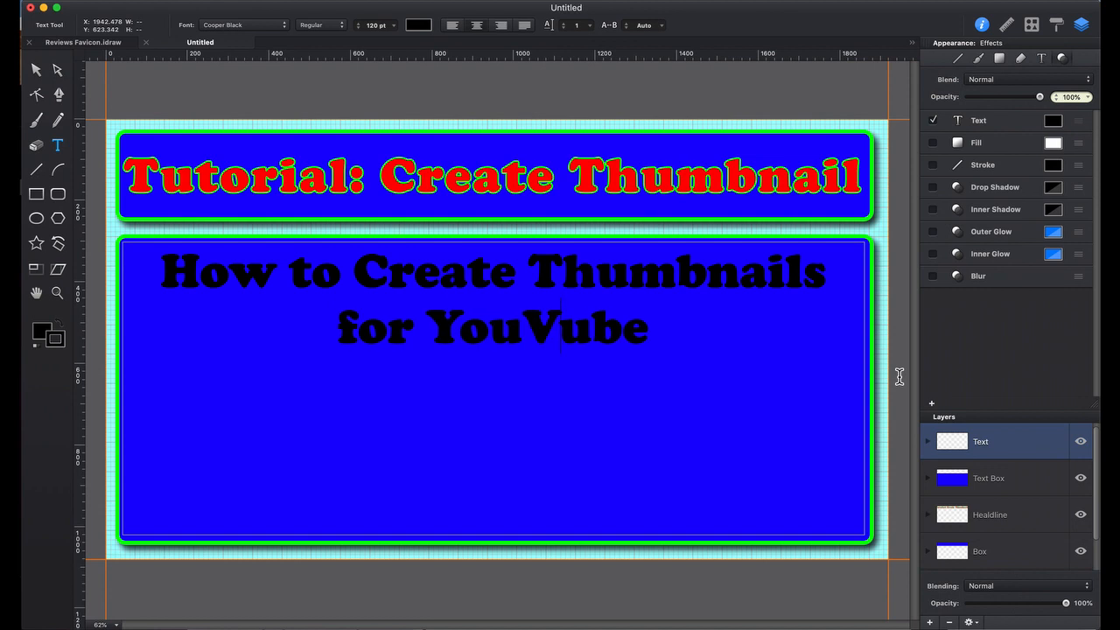
key(BackSpace)
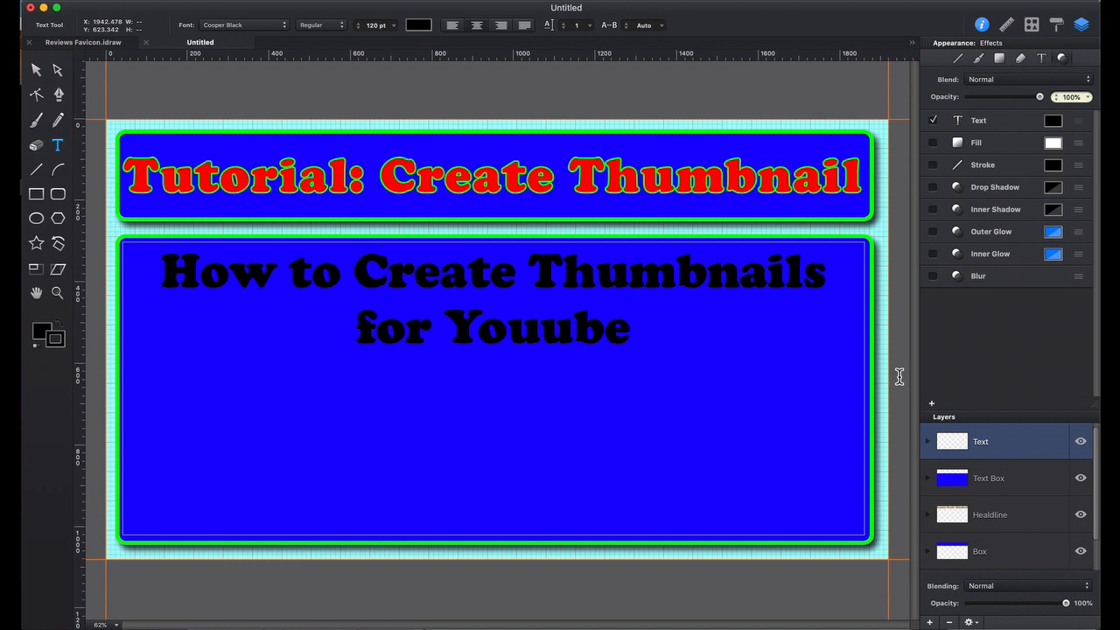
text(T)
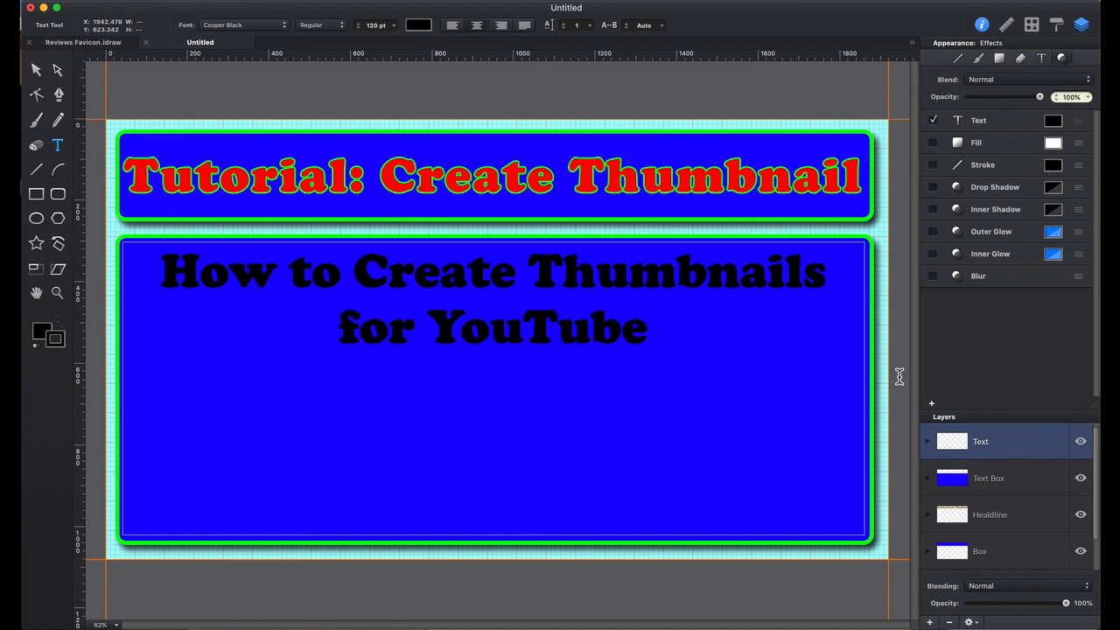
key(Right)
key(Right)
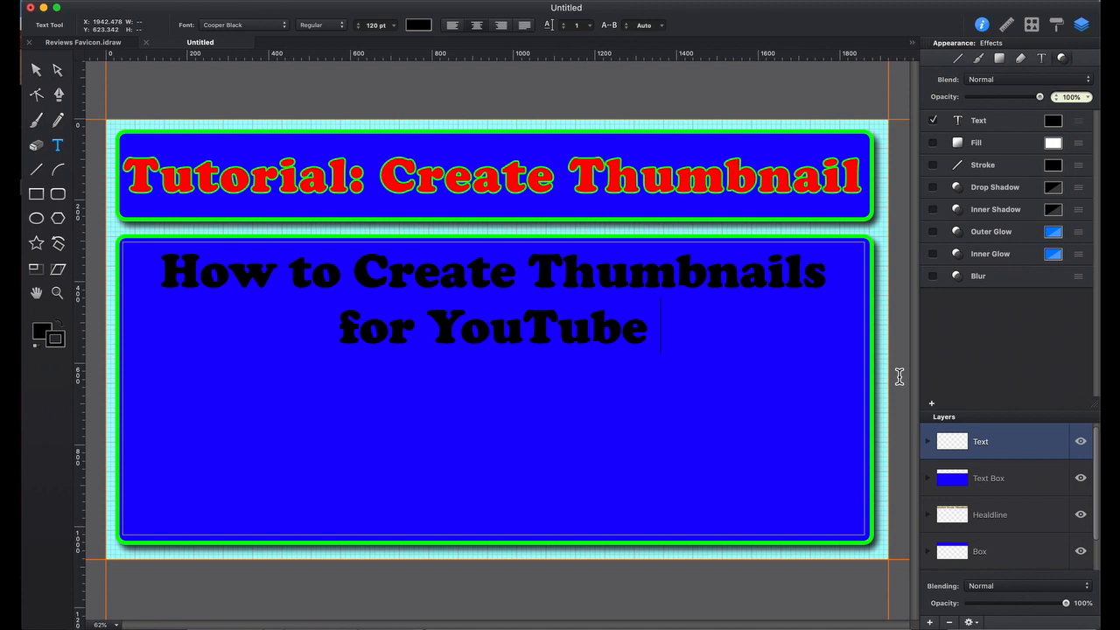